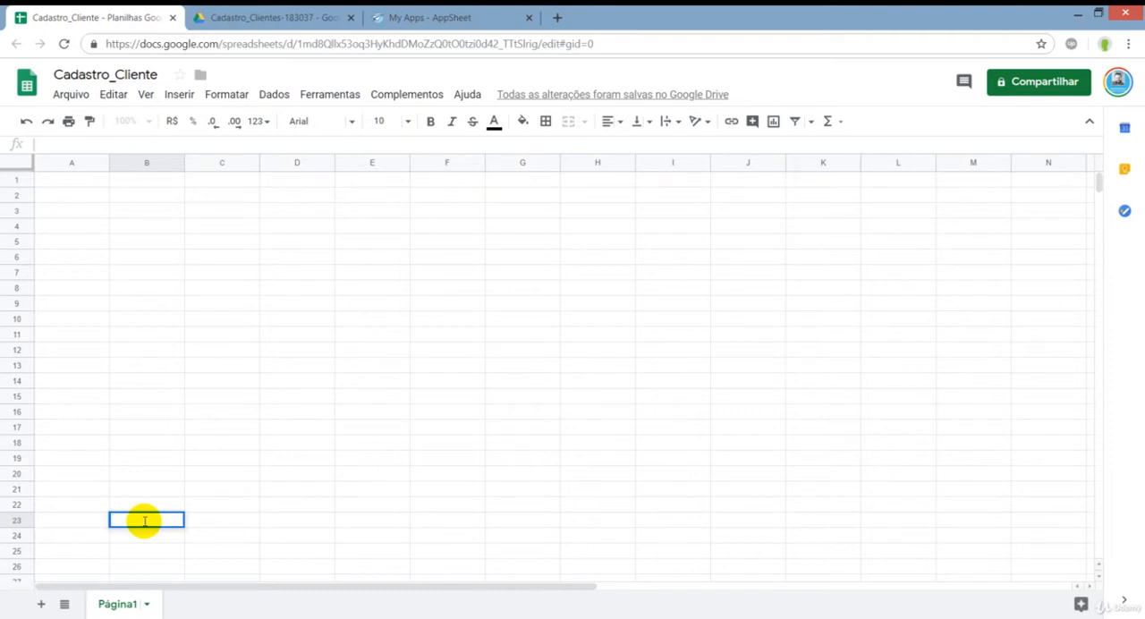
Examine Google Drive's options for creating new files and the existing Cadastro_Cliente file, and return to its spreadsheet.
{"action": "left_click", "coordinate": [93, 202]}
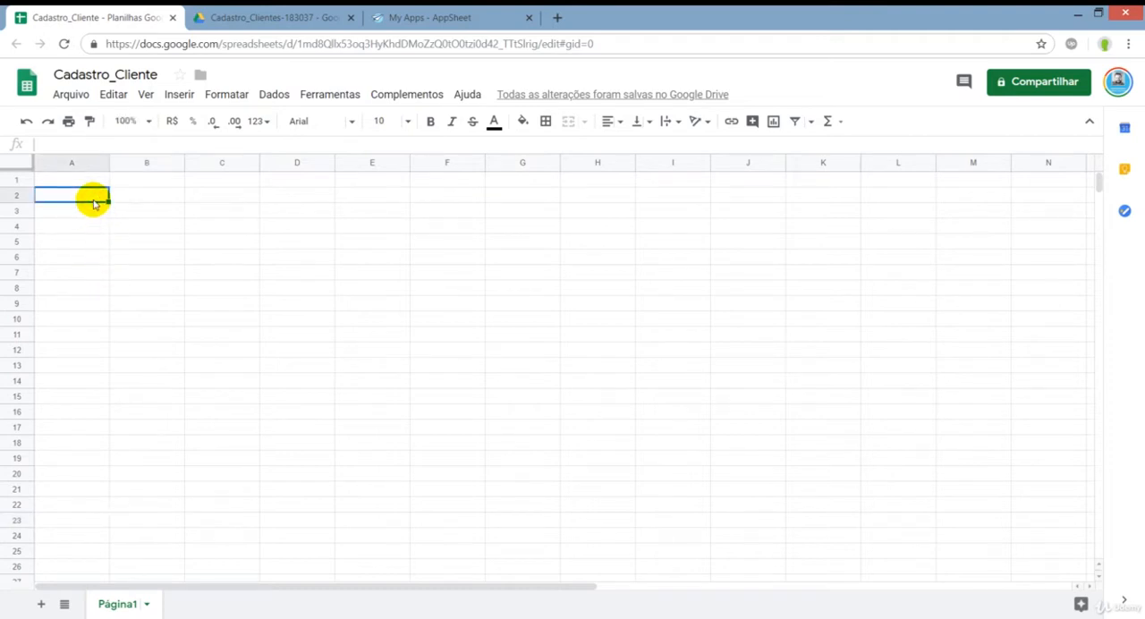
{"action": "left_click", "coordinate": [273, 17]}
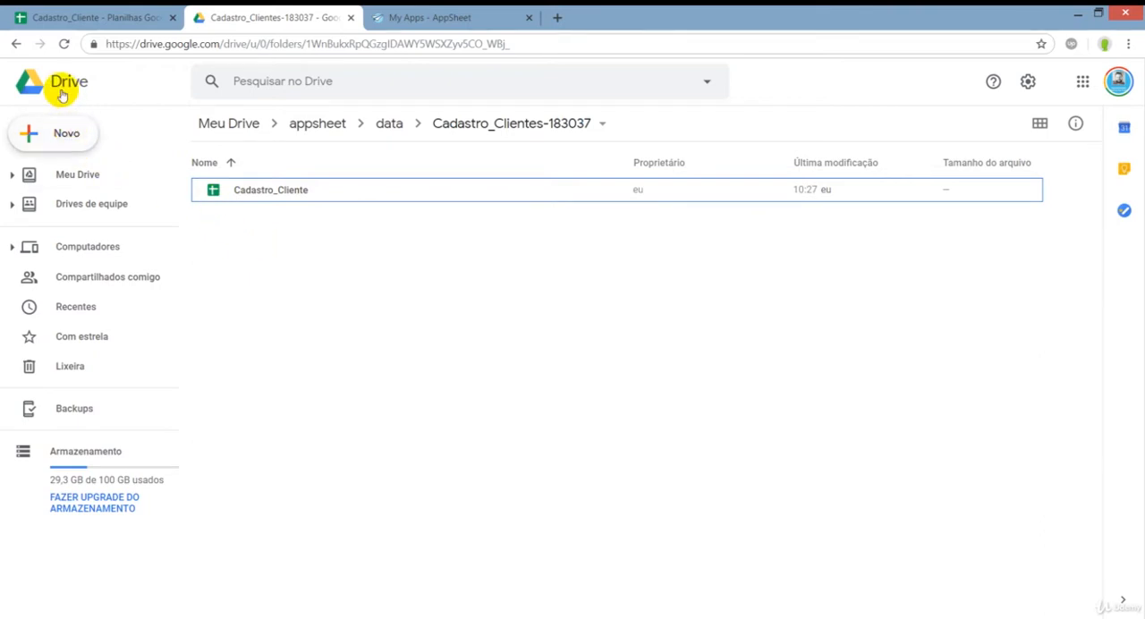
{"action": "left_click", "coordinate": [139, 43]}
{"action": "left_click_drag", "start_coordinate": [139, 43], "coordinate": [214, 43]}
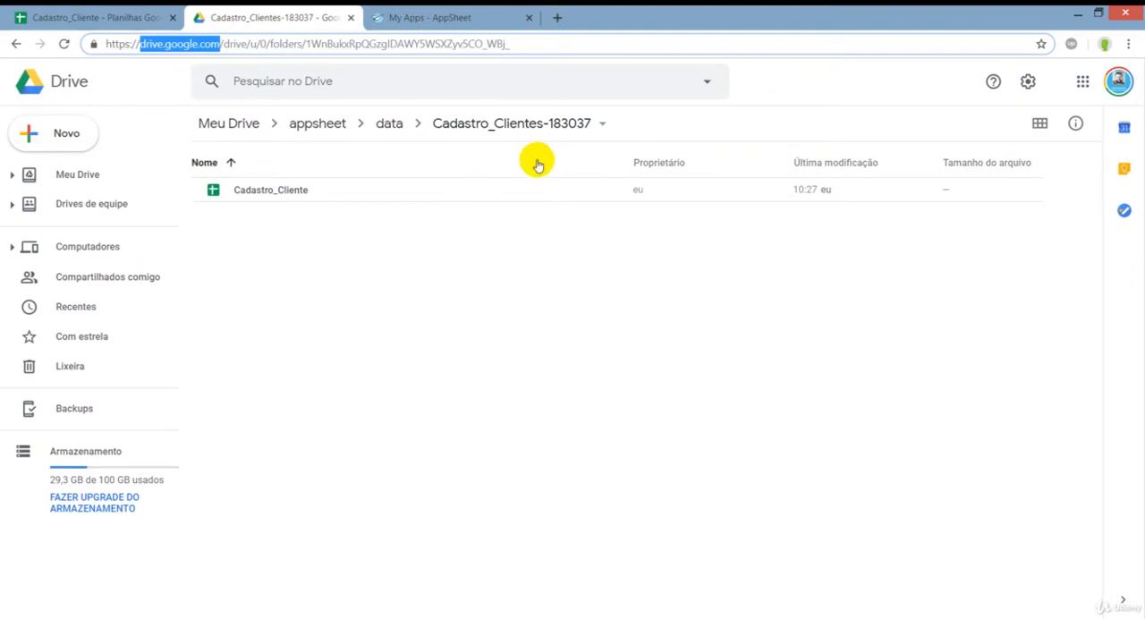
{"action": "left_click", "coordinate": [52, 136]}
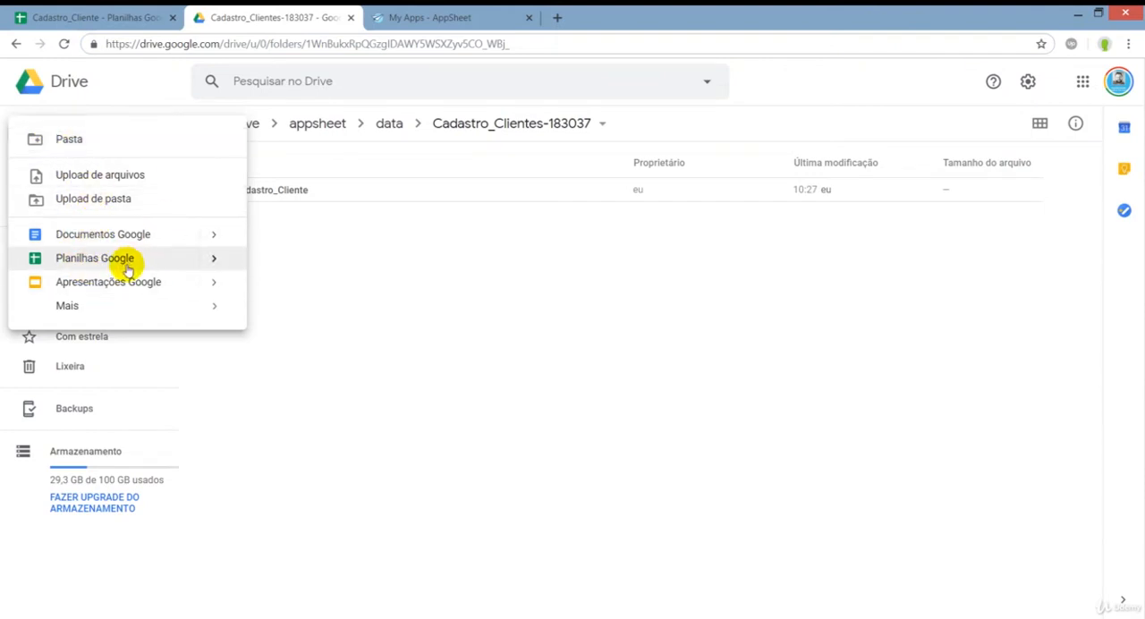
{"action": "left_click", "coordinate": [273, 189]}
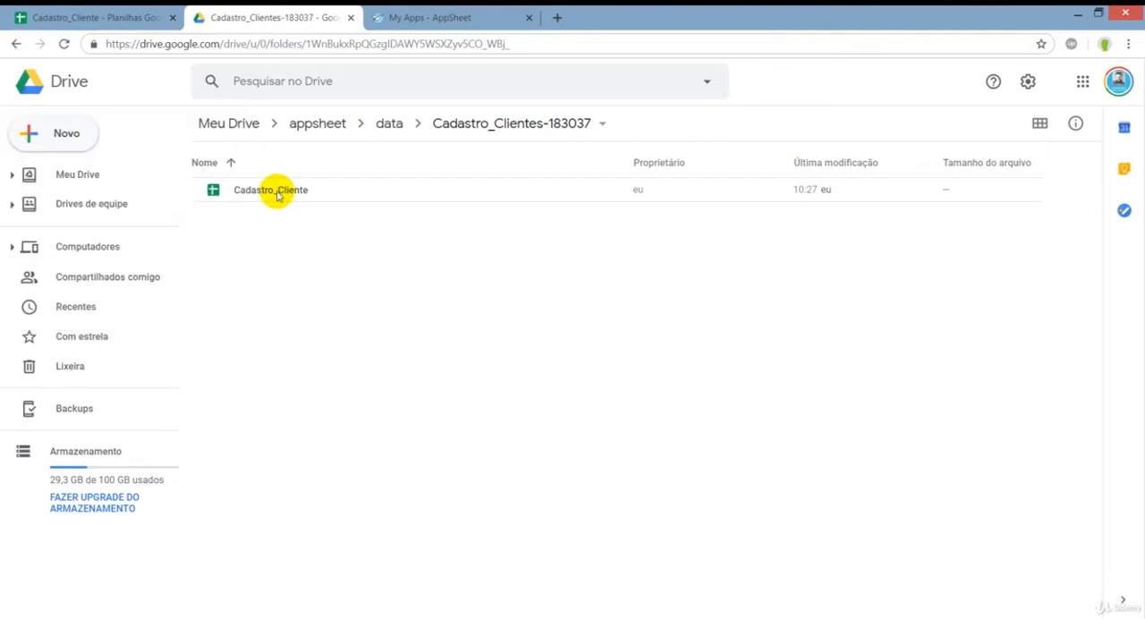
{"action": "left_click", "coordinate": [276, 192]}
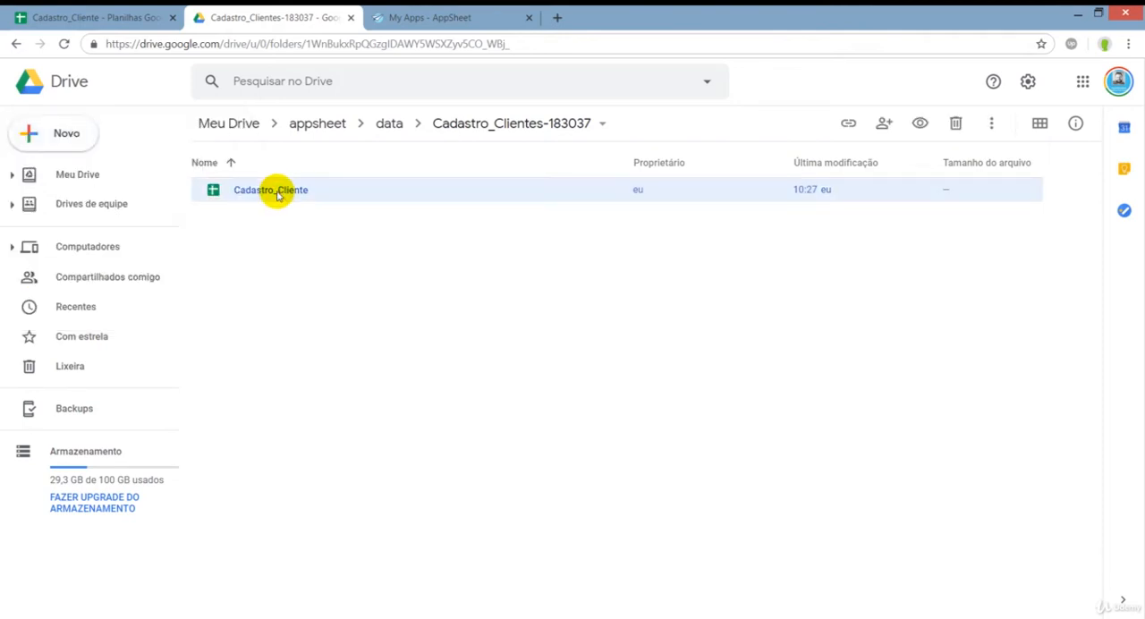
{"action": "left_click", "coordinate": [95, 17]}
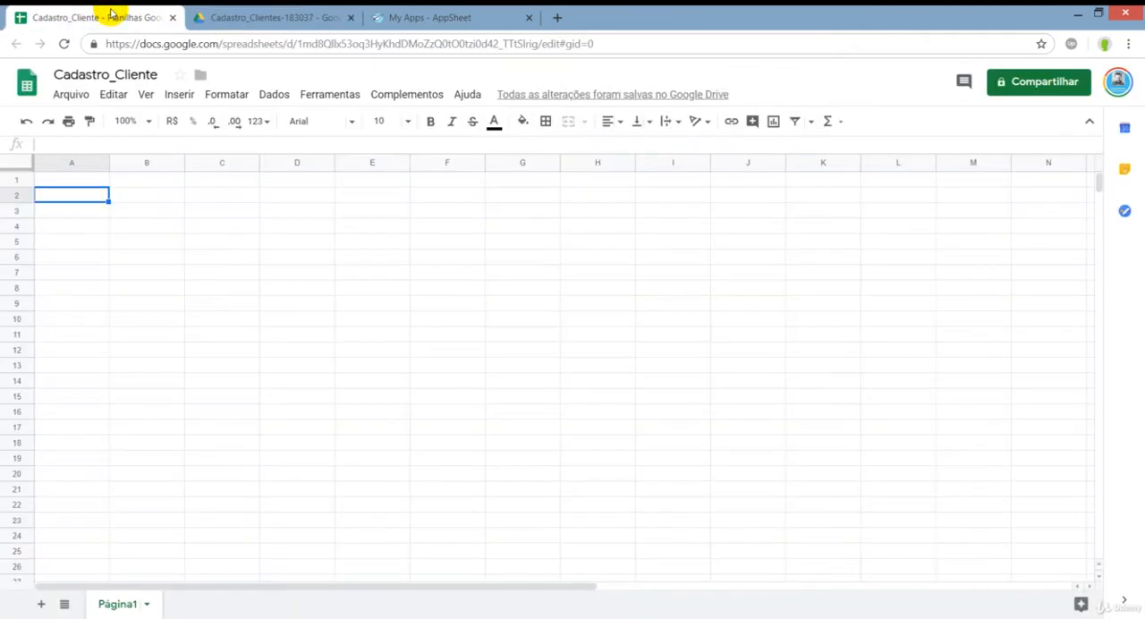
{"action": "left_click", "coordinate": [95, 224]}
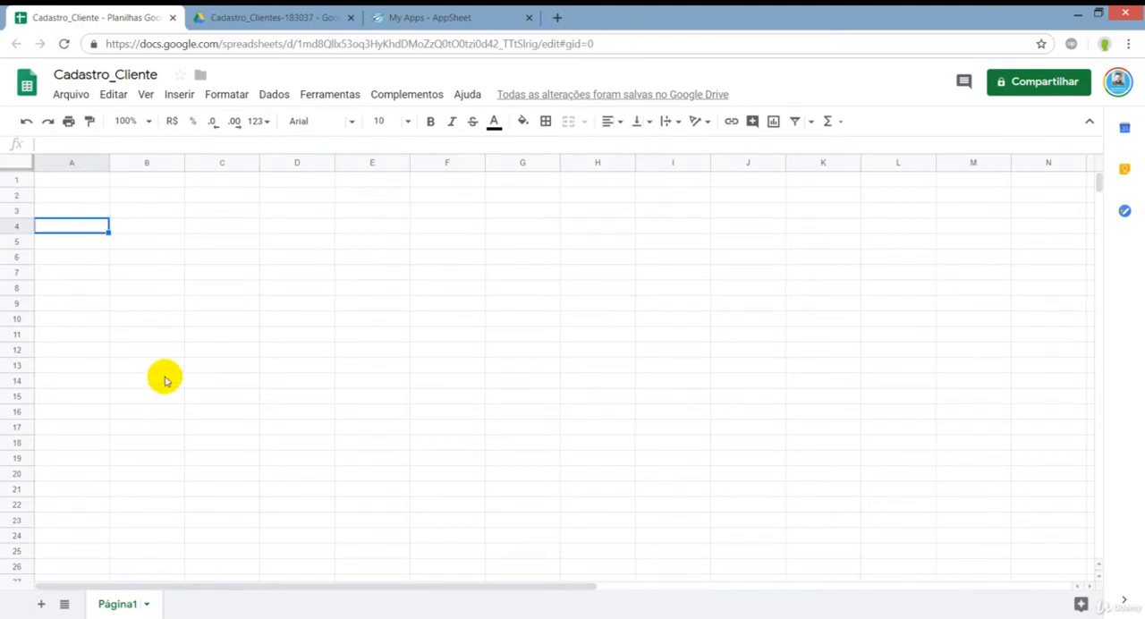
Rename the sheet Página1 as Cliente.
{"action": "left_click", "coordinate": [83, 180]}
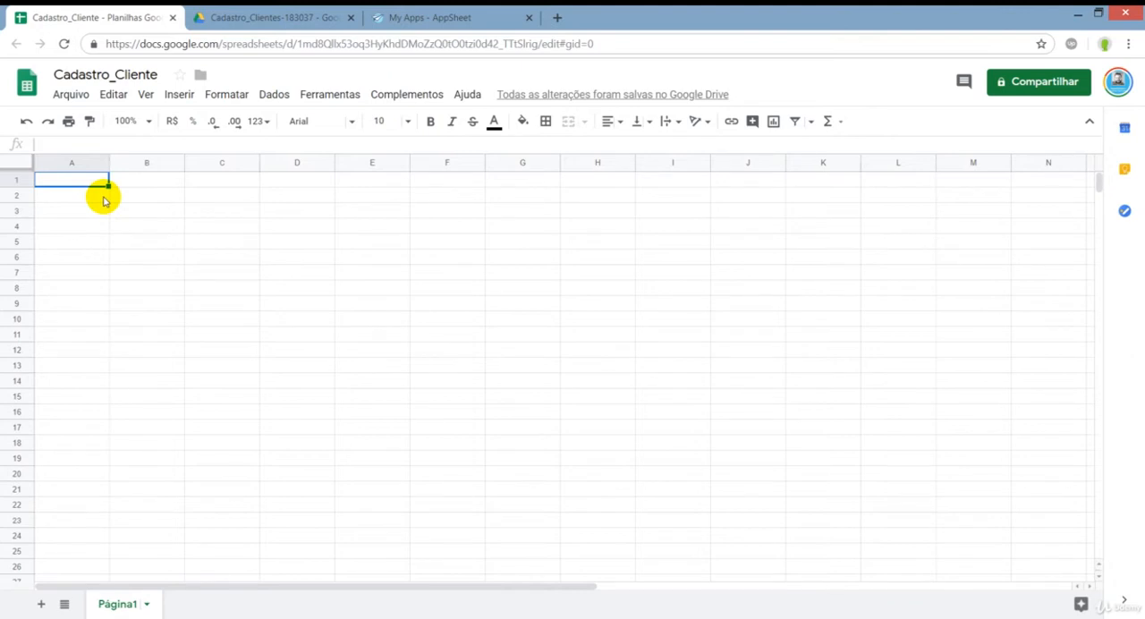
{"action": "double_click", "coordinate": [120, 606]}
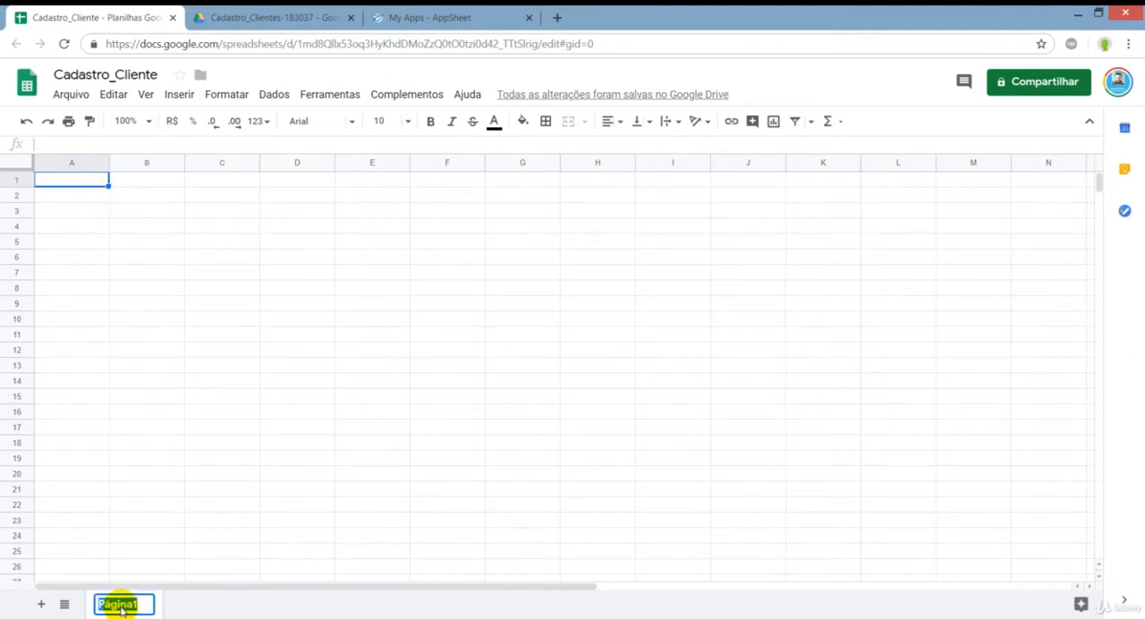
{"action": "type", "text": "Cliente"}
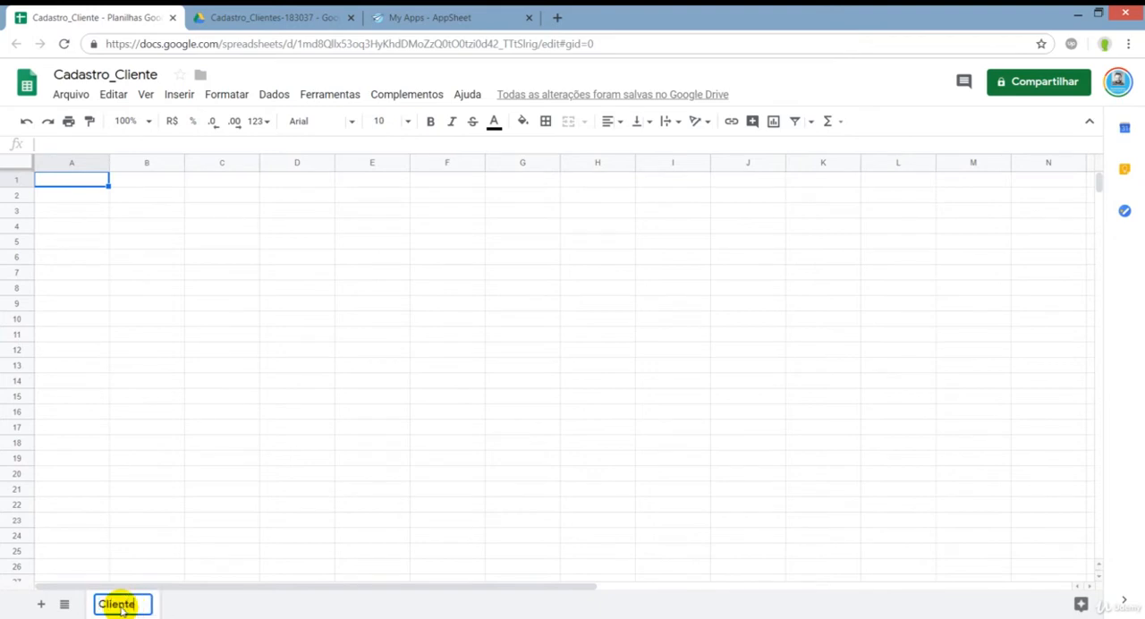
{"action": "left_click", "coordinate": [81, 257]}
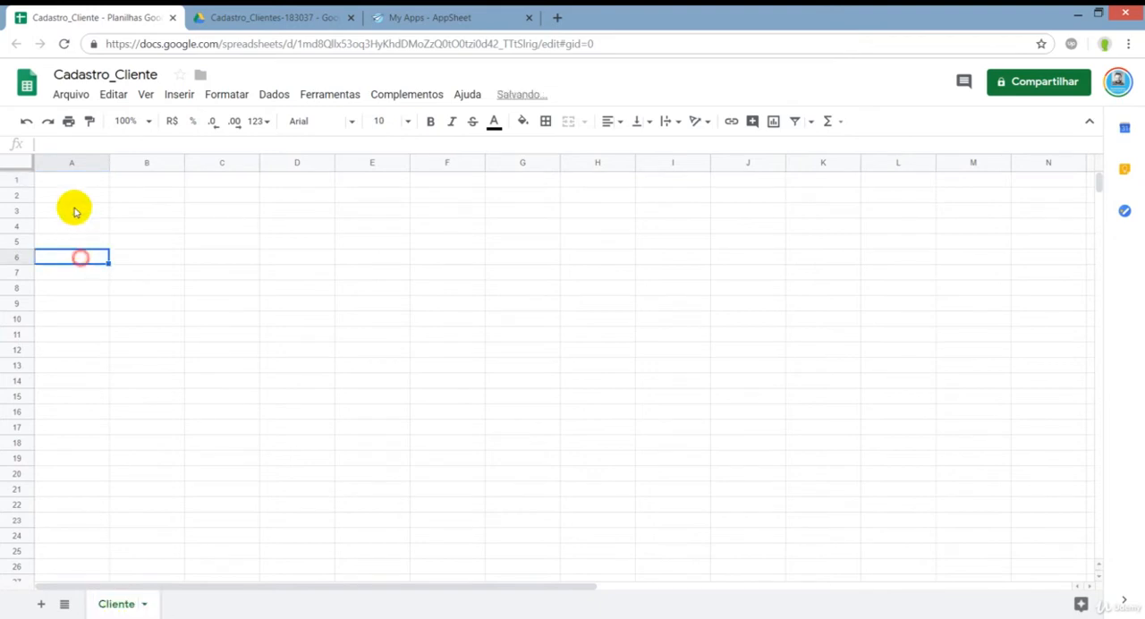
Enter the column header idcliente in cell A1.
{"action": "left_click", "coordinate": [69, 179]}
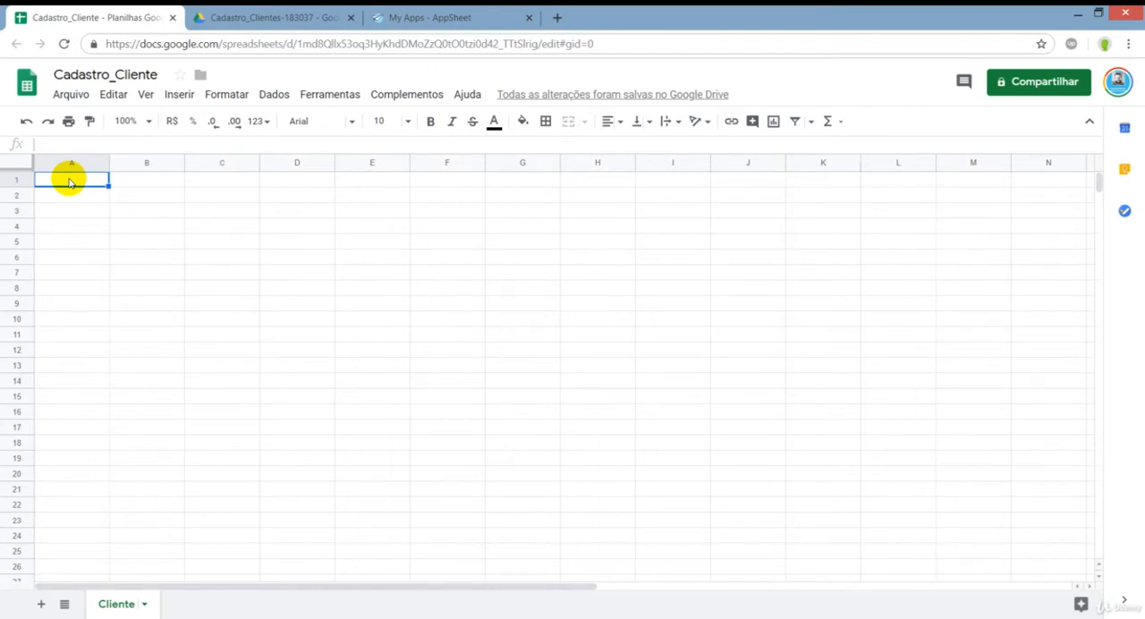
{"action": "type", "text": "id"}
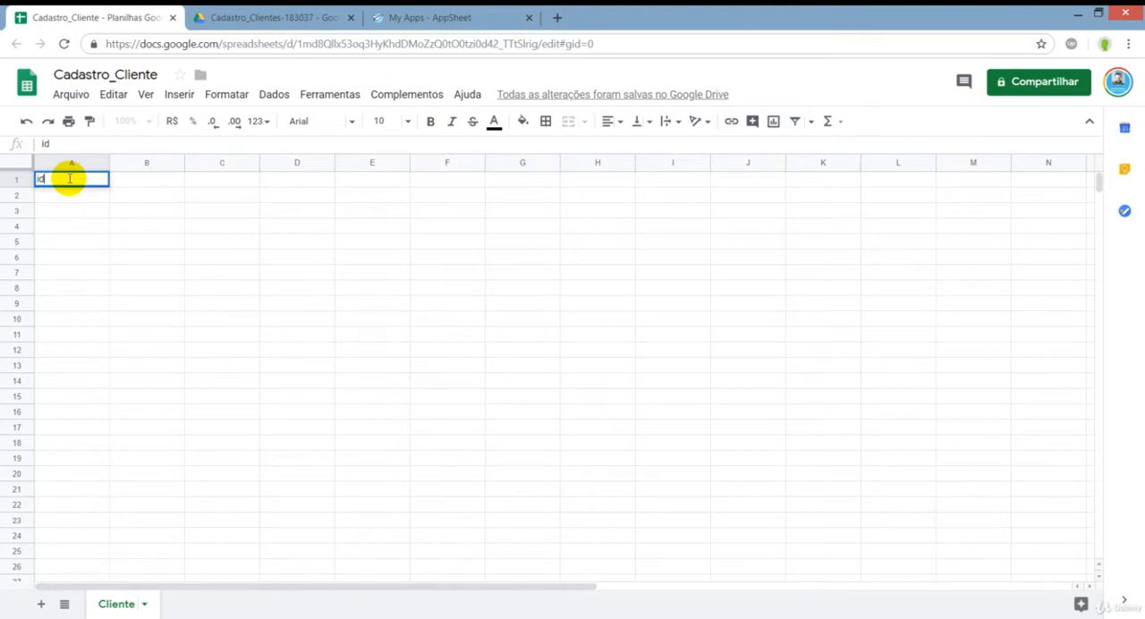
{"action": "type", "text": "cliente"}
{"action": "key", "text": "Return"}
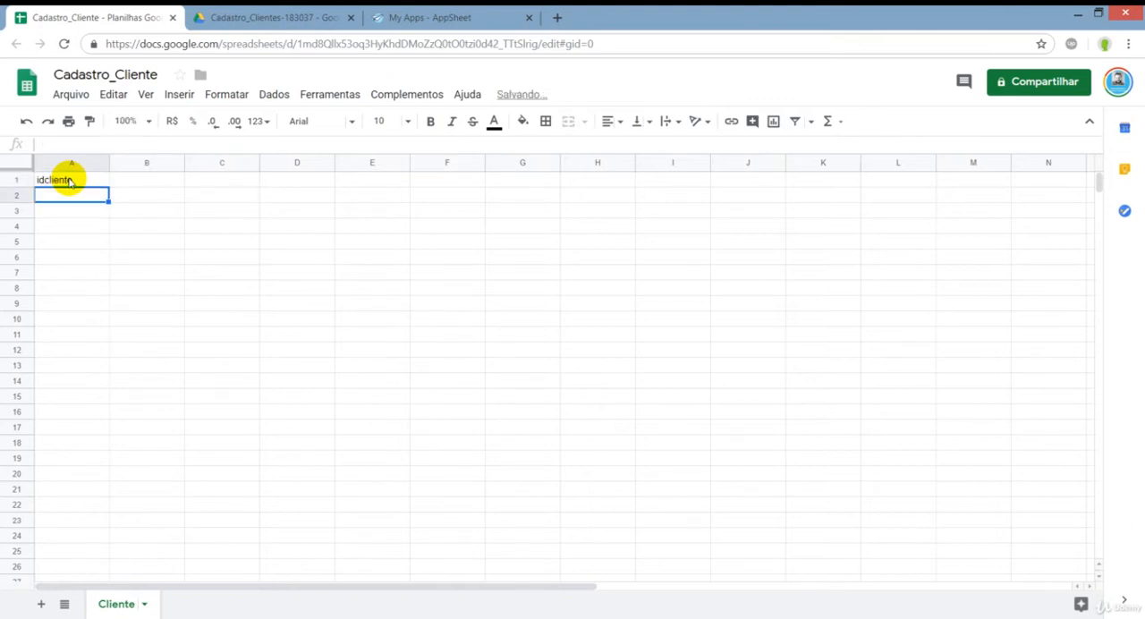
Enter the trial IDs 1, 2 and 3 in cells A2 to A4, and clear the last two.
{"action": "key", "text": "Down"}
{"action": "key", "text": "Down"}
{"action": "key", "text": "Down"}
{"action": "key", "text": "Down"}
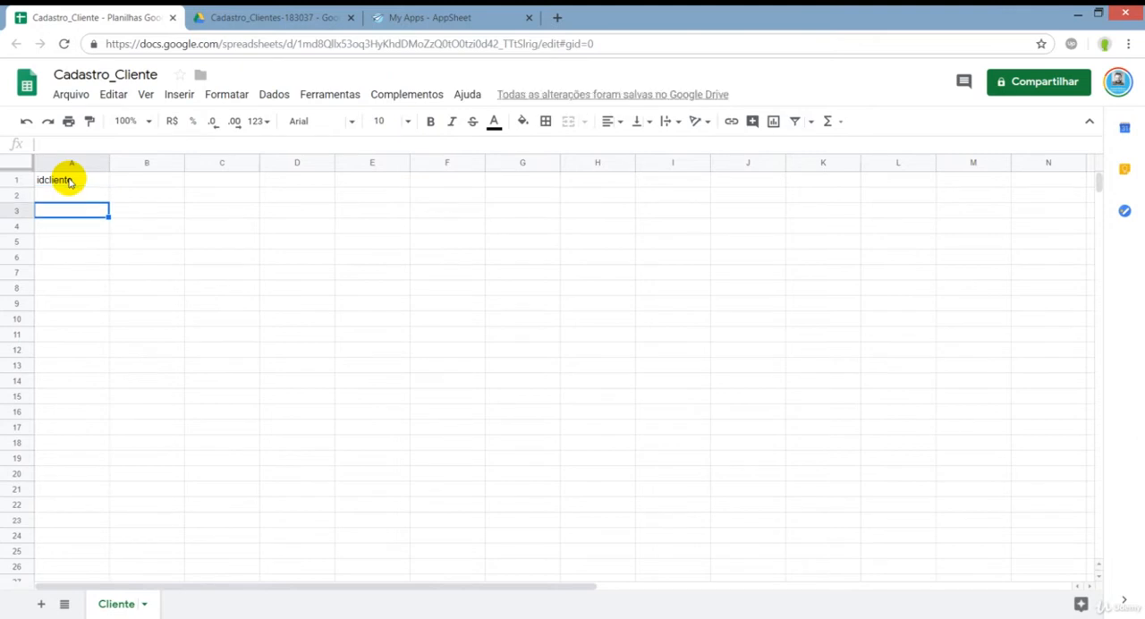
{"action": "key", "text": "Up"}
{"action": "key", "text": "Up"}
{"action": "key", "text": "Up"}
{"action": "key", "text": "Up"}
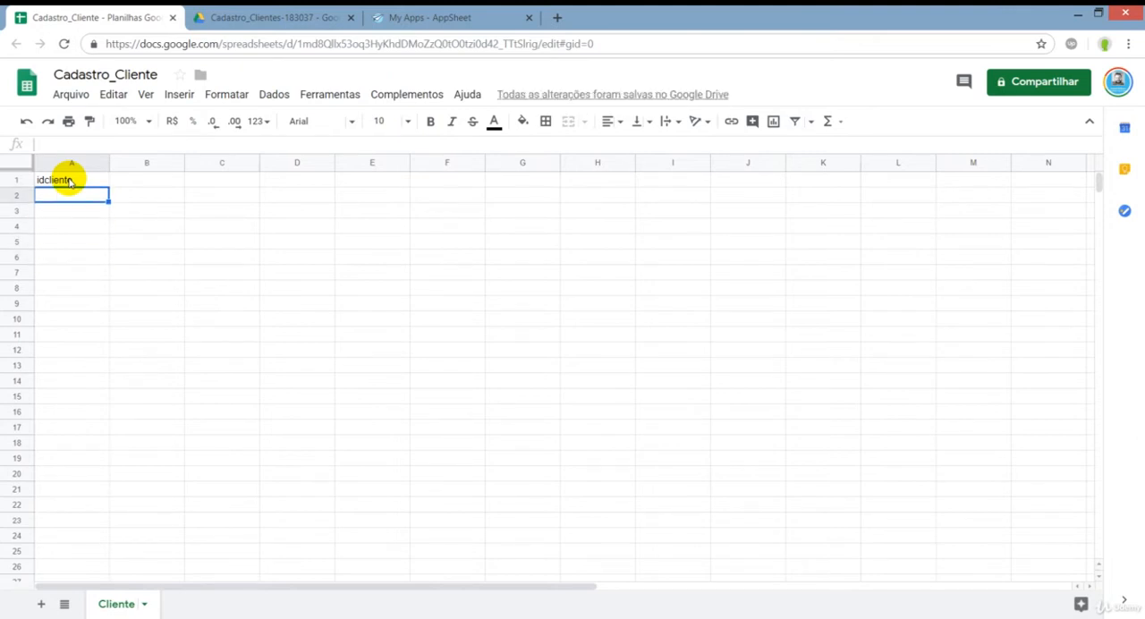
{"action": "type", "text": "1"}
{"action": "key", "text": "Return"}
{"action": "type", "text": "2"}
{"action": "key", "text": "Return"}
{"action": "type", "text": "3"}
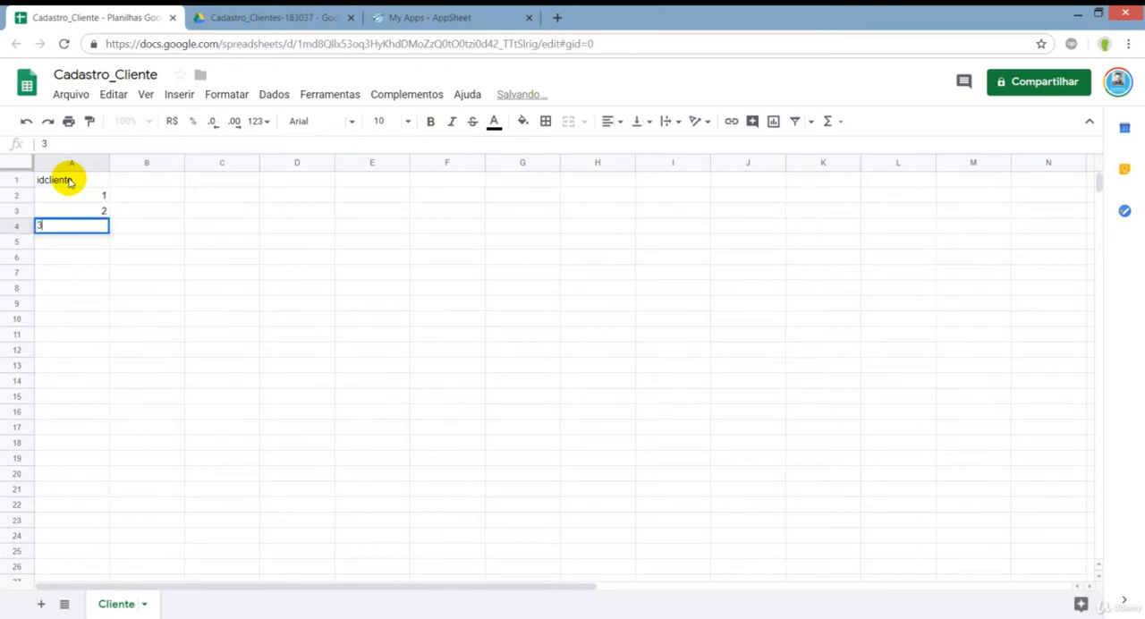
{"action": "key", "text": "Return"}
{"action": "key", "text": "Up"}
{"action": "key", "text": "Up"}
{"action": "key", "text": "Up"}
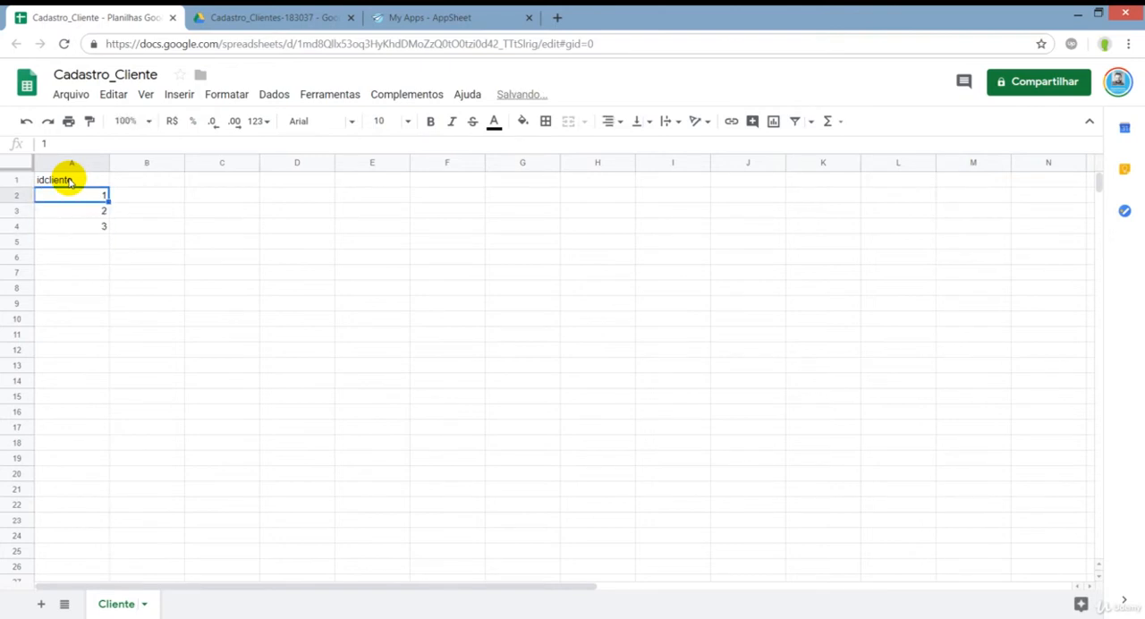
{"action": "key", "text": "Down"}
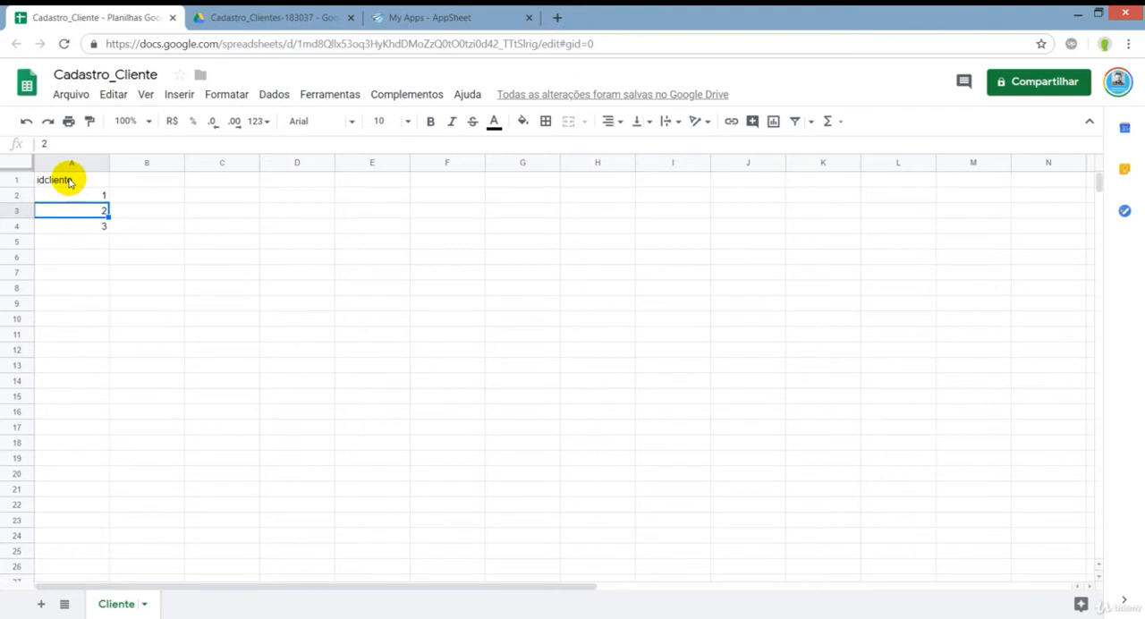
{"action": "key", "text": "Up"}
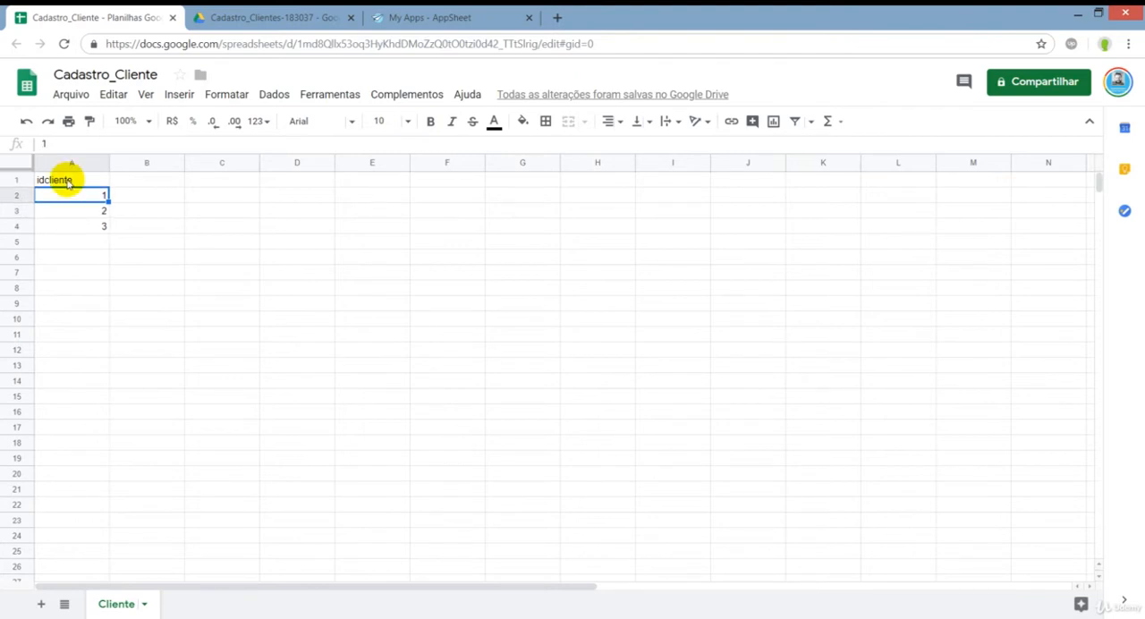
{"action": "left_click", "coordinate": [96, 245]}
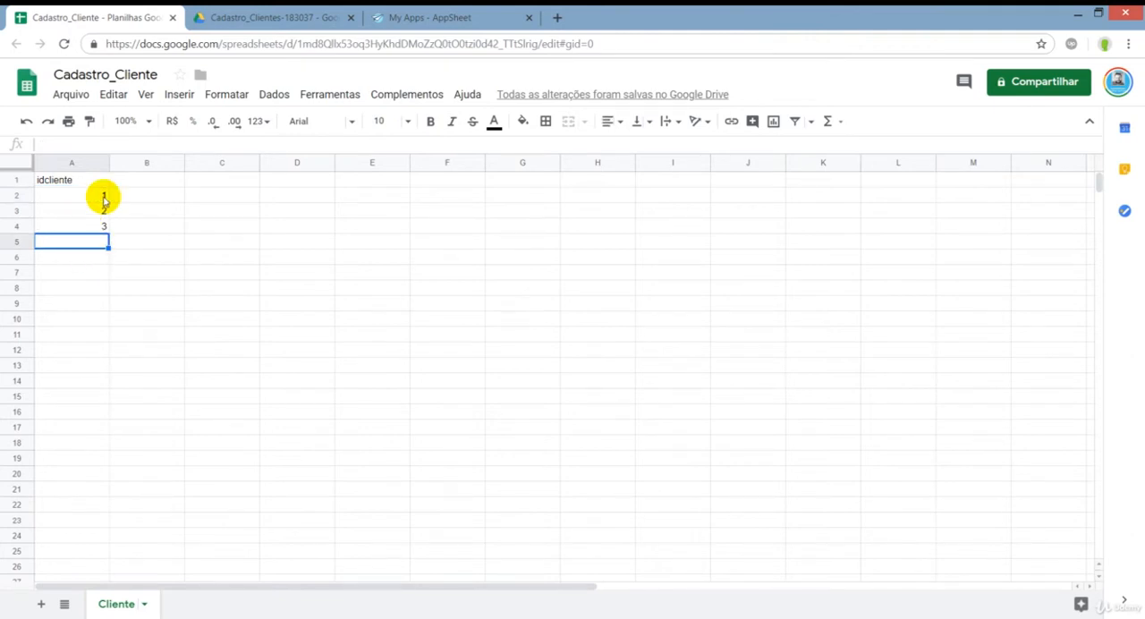
{"action": "left_click_drag", "start_coordinate": [104, 208], "coordinate": [100, 231]}
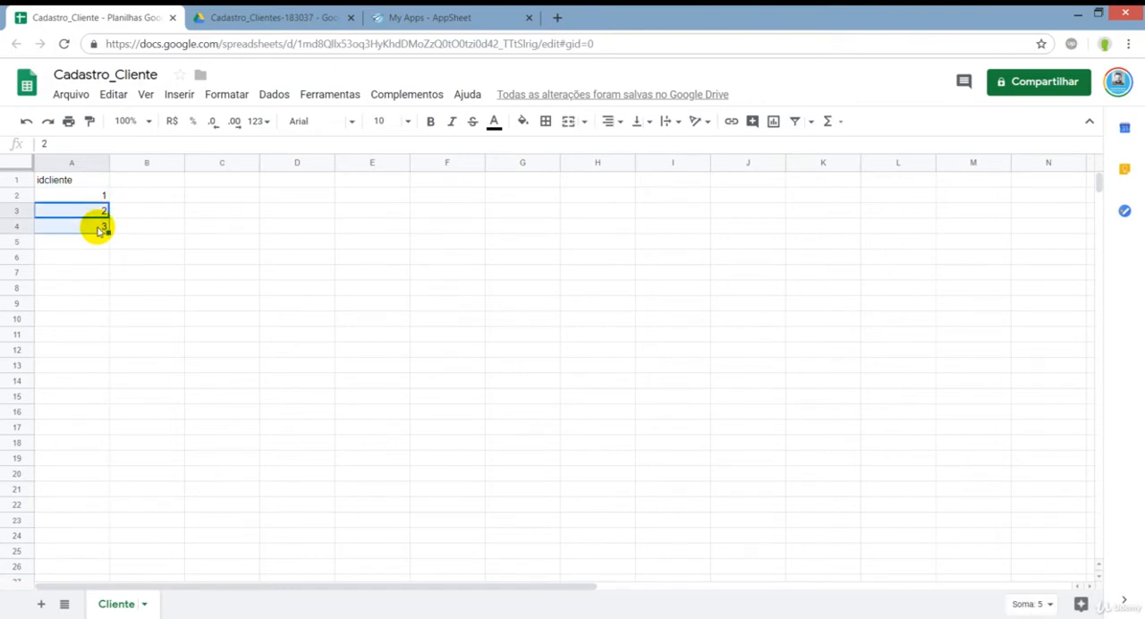
{"action": "key", "text": "Delete"}
Enter idcliente1 in cell A2 as the first client's ID.
{"action": "key", "text": "Up"}
{"action": "type", "text": "idcliente1"}
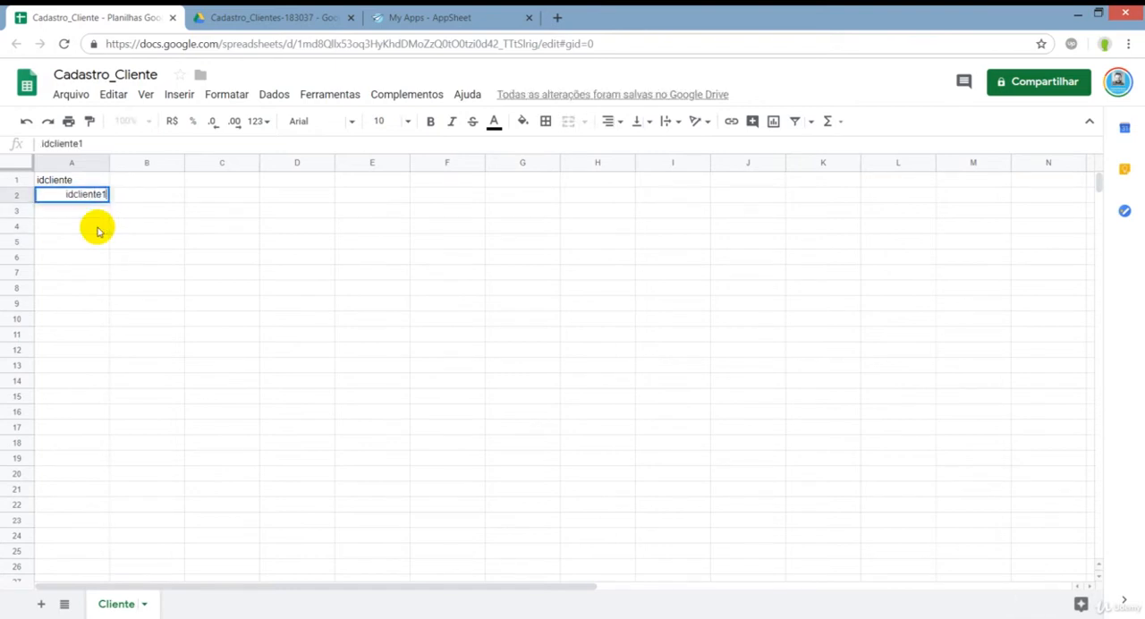
{"action": "key", "text": "Return"}
{"action": "key", "text": "Up"}
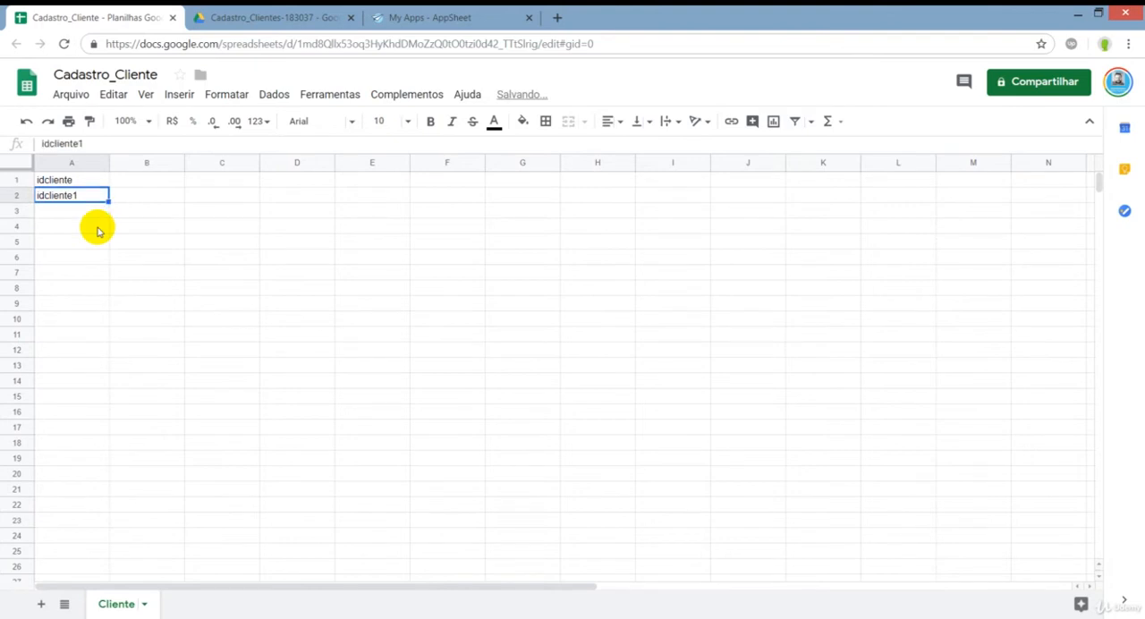
Add the column header Name in cell B1.
{"action": "key", "text": "Up"}
{"action": "key", "text": "Right"}
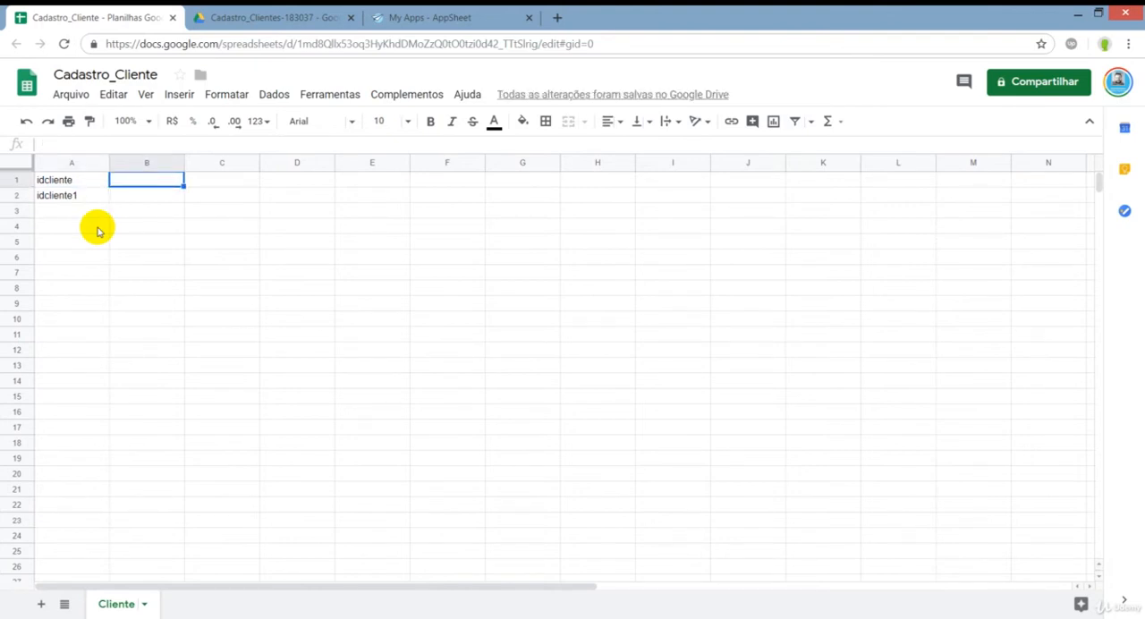
{"action": "key", "text": "Left"}
{"action": "key", "text": "Right"}
{"action": "type", "text": "Name"}
{"action": "key", "text": "Return"}
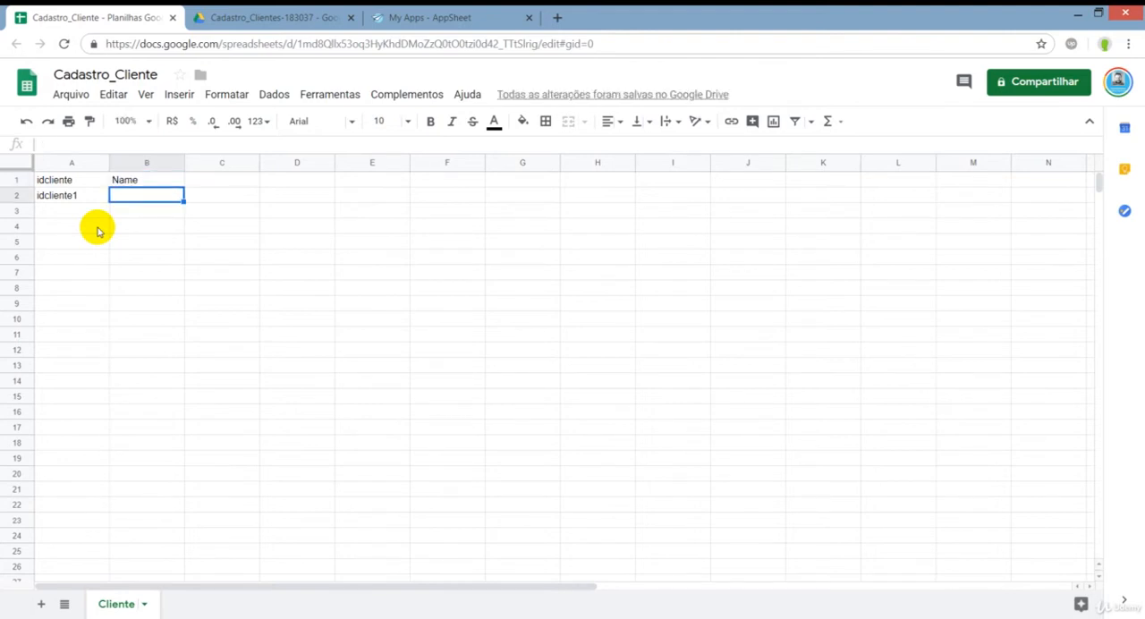
Enter the first client's full name in cell B2, under the Name header.
{"action": "key", "text": "Up"}
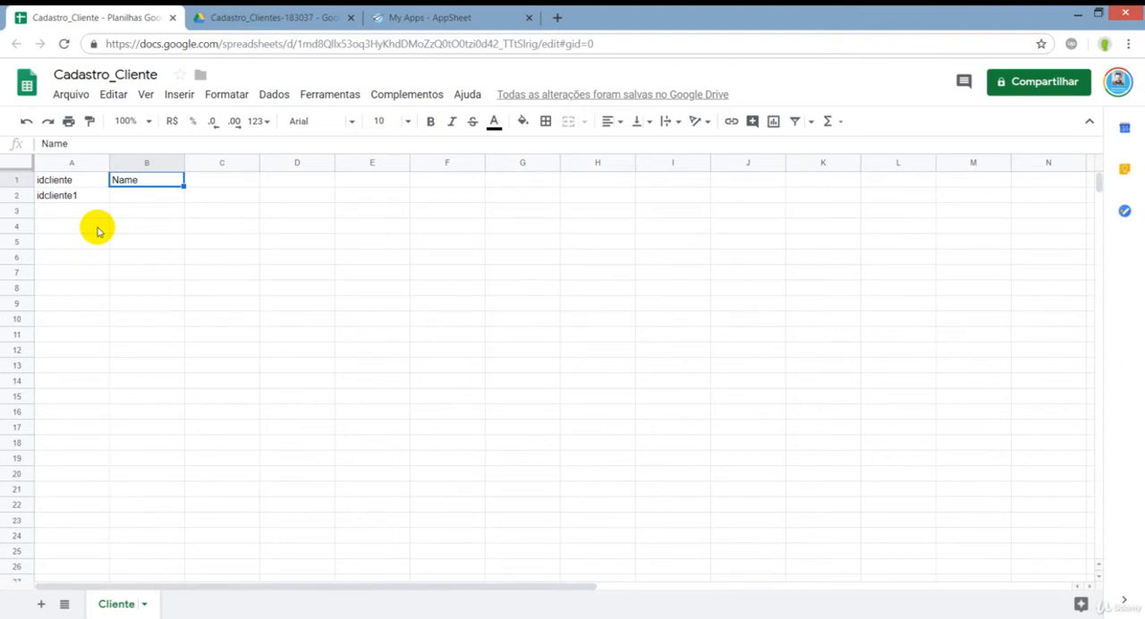
{"action": "key", "text": "Down"}
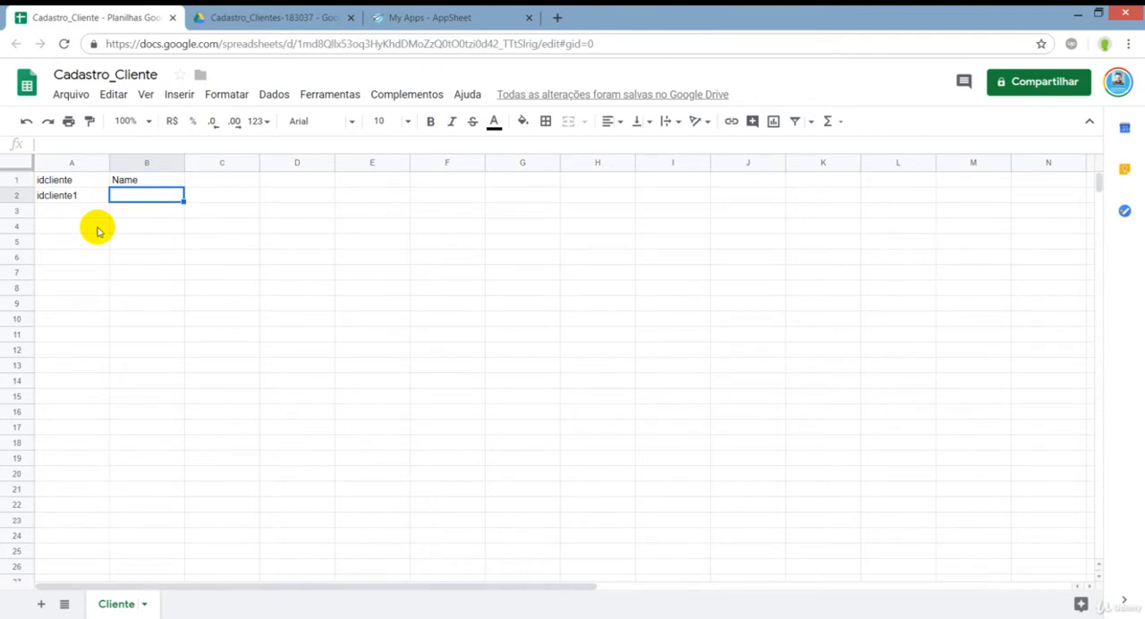
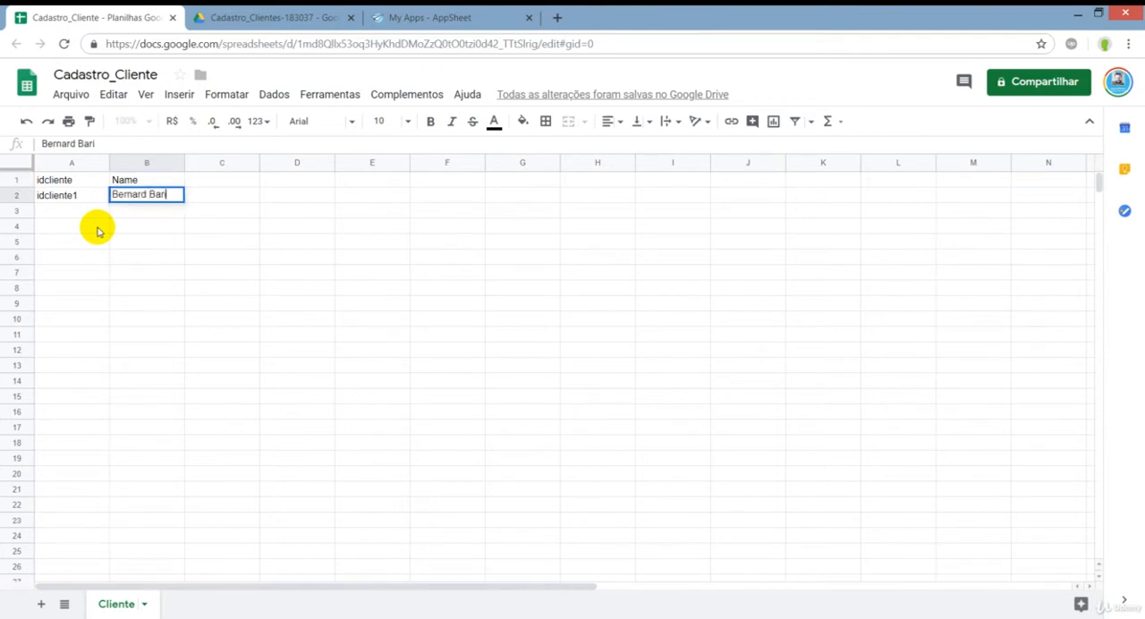
{"action": "key", "text": "Return"}
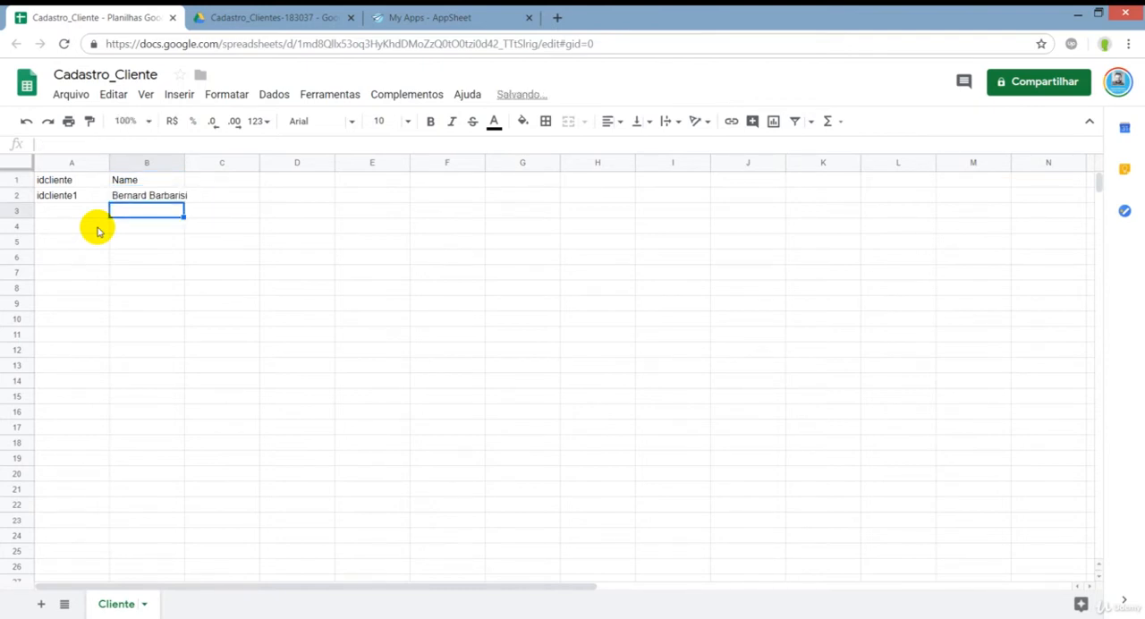
Add the column header Image in cell C1.
{"action": "key", "text": "Up"}
{"action": "key", "text": "Up"}
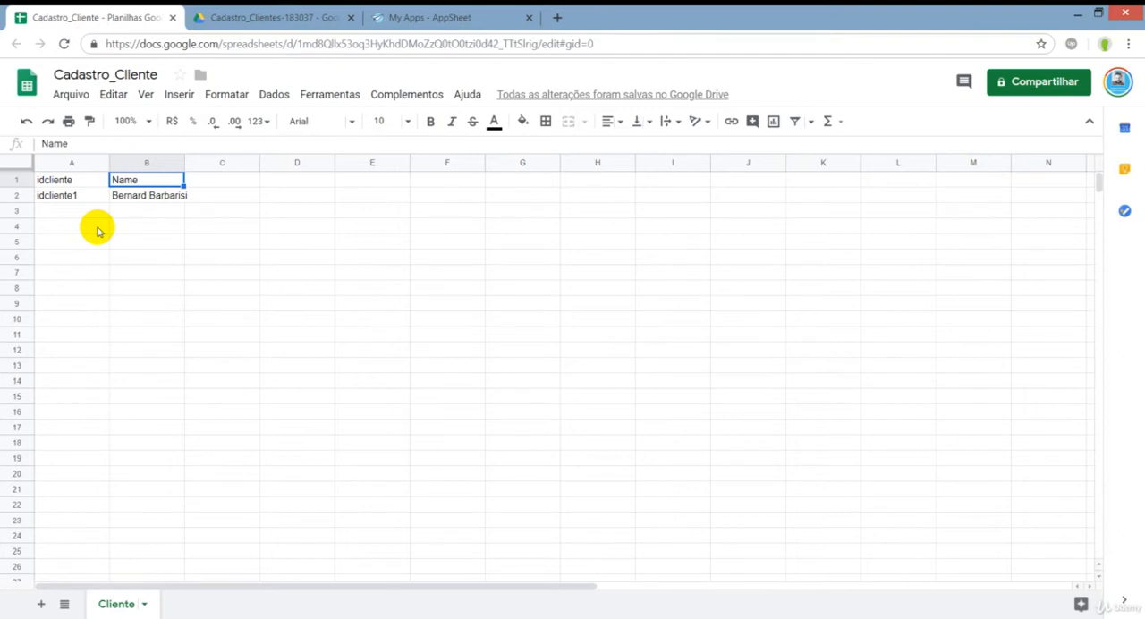
{"action": "key", "text": "Right"}
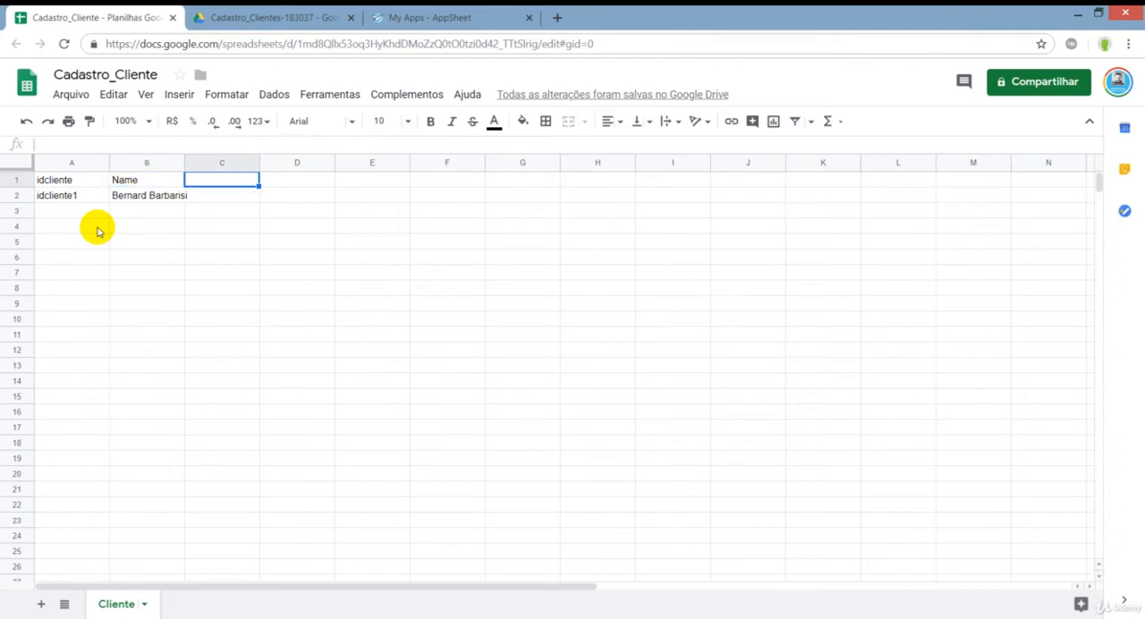
{"action": "type", "text": "Image"}
{"action": "key", "text": "Return"}
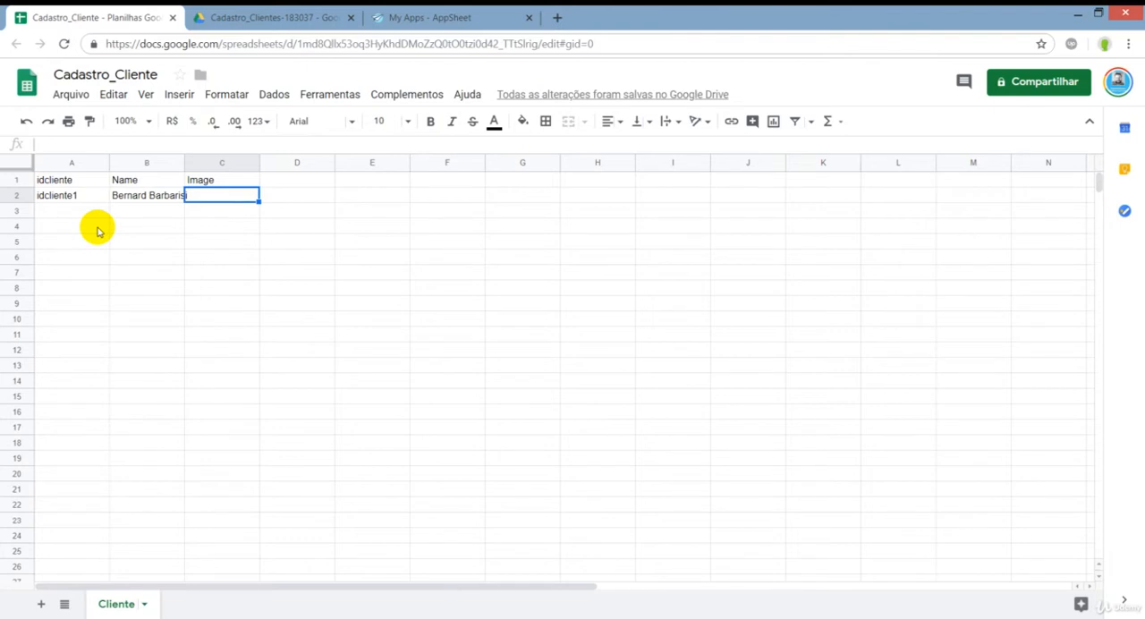
{"action": "key", "text": "Up"}
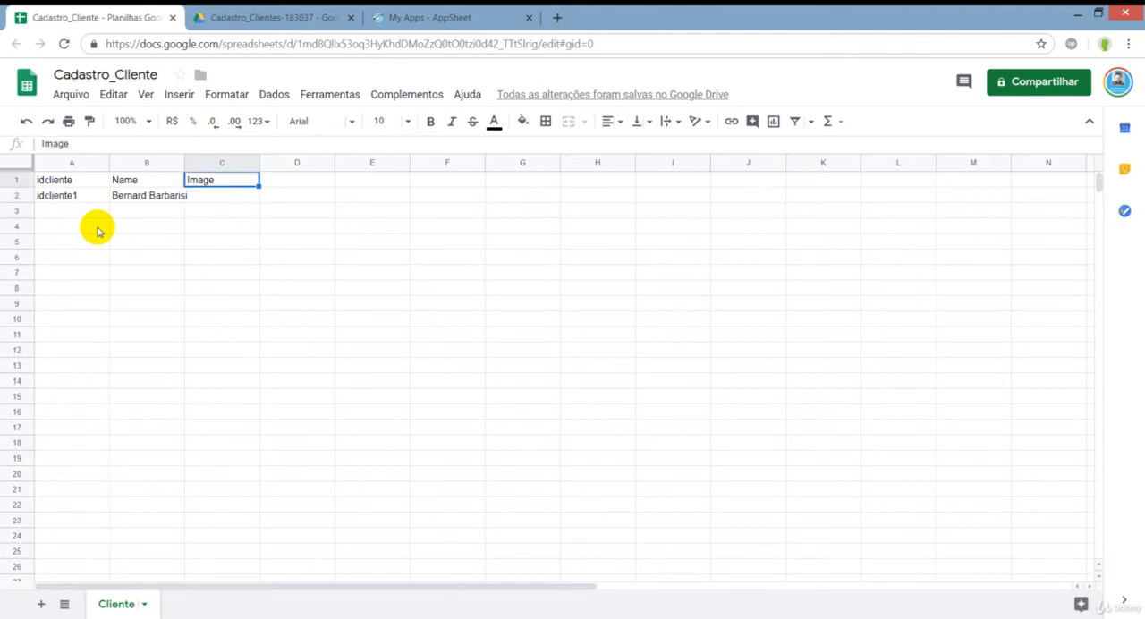
Add the column header Latlong in cell D1.
{"action": "key", "text": "Down"}
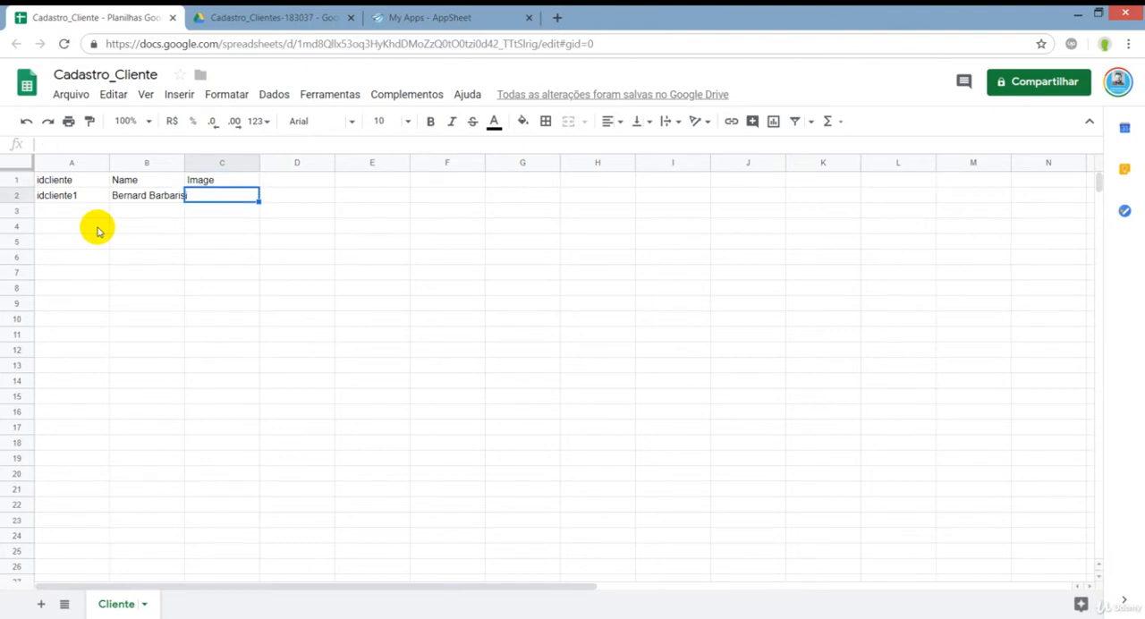
{"action": "key", "text": "Up"}
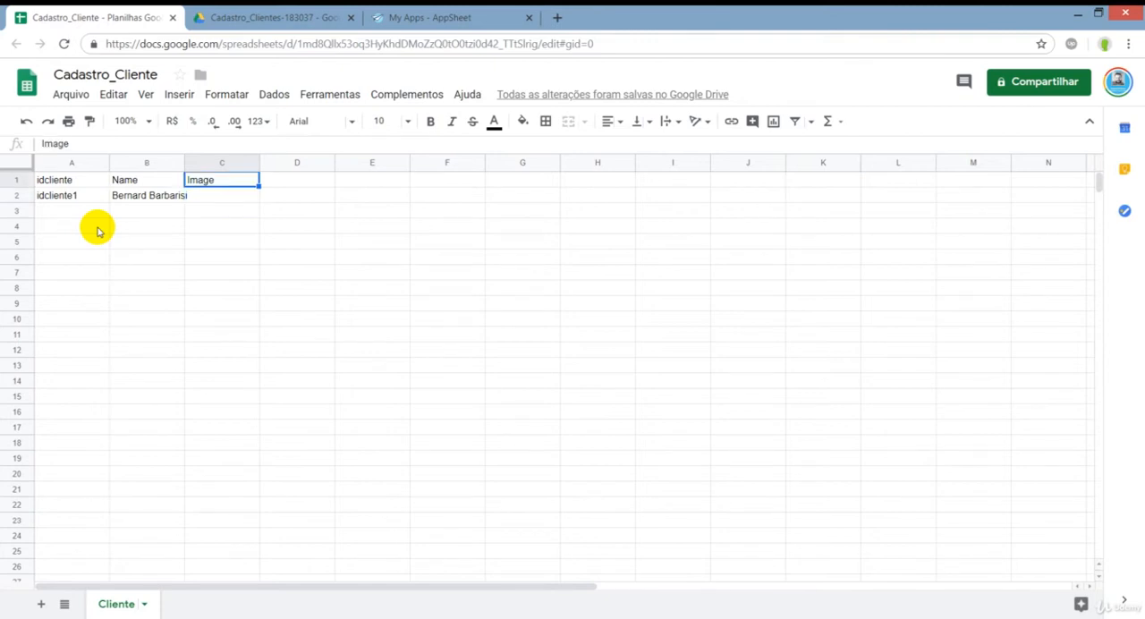
{"action": "key", "text": "Right"}
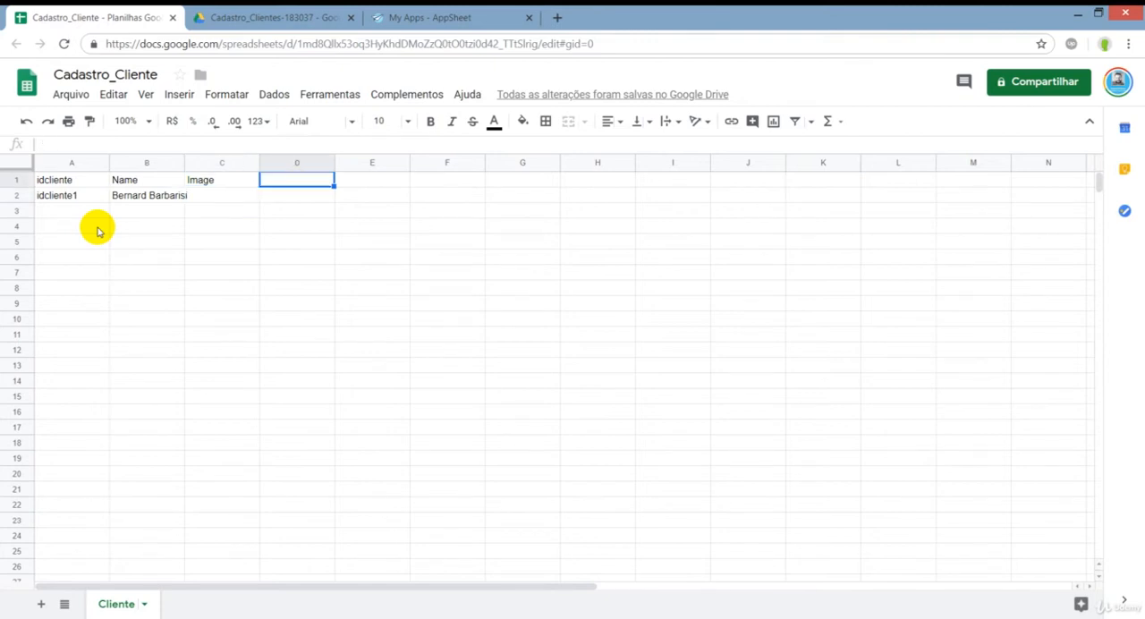
{"action": "type", "text": "Latlong"}
{"action": "key", "text": "Return"}
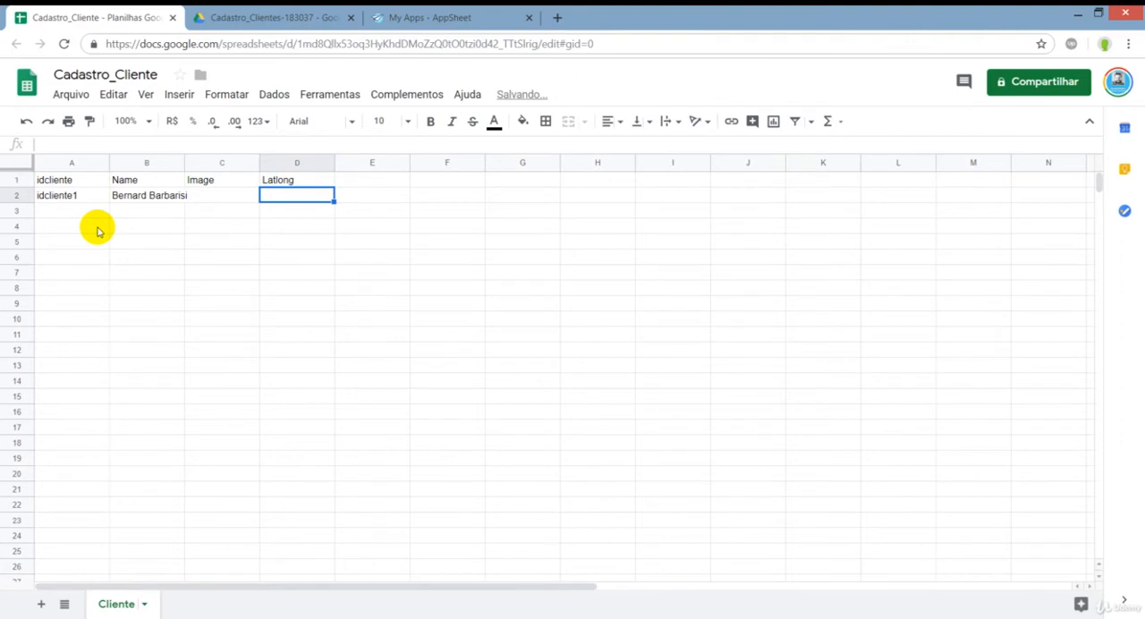
Clear the Image and Latlong headers from cells C1 and D1.
{"action": "key", "text": "Up"}
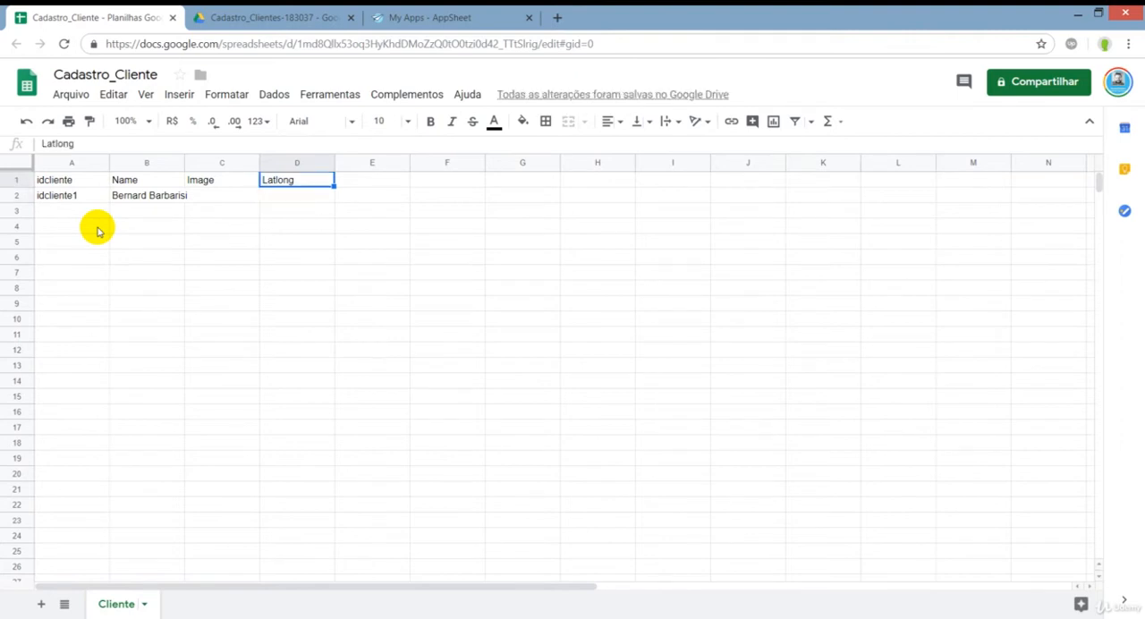
{"action": "key", "text": "shift+Left"}
{"action": "key", "text": "Delete"}
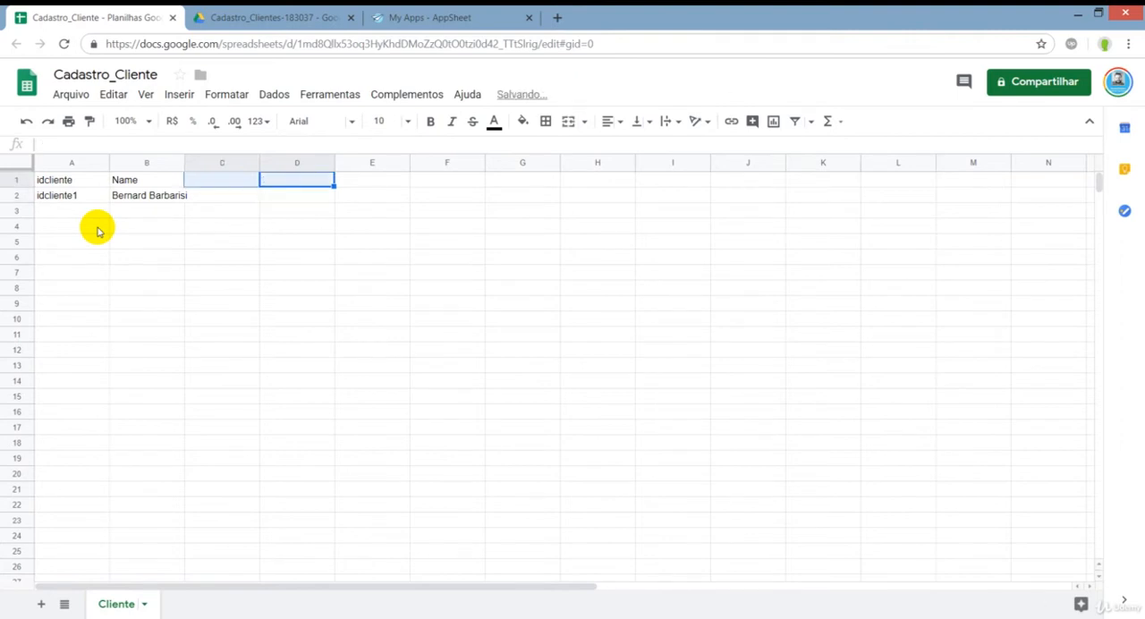
Review the idcliente and Name headers and the sample client record in range A1:B2.
{"action": "key", "text": "Right"}
{"action": "key", "text": "Left"}
{"action": "key", "text": "Left"}
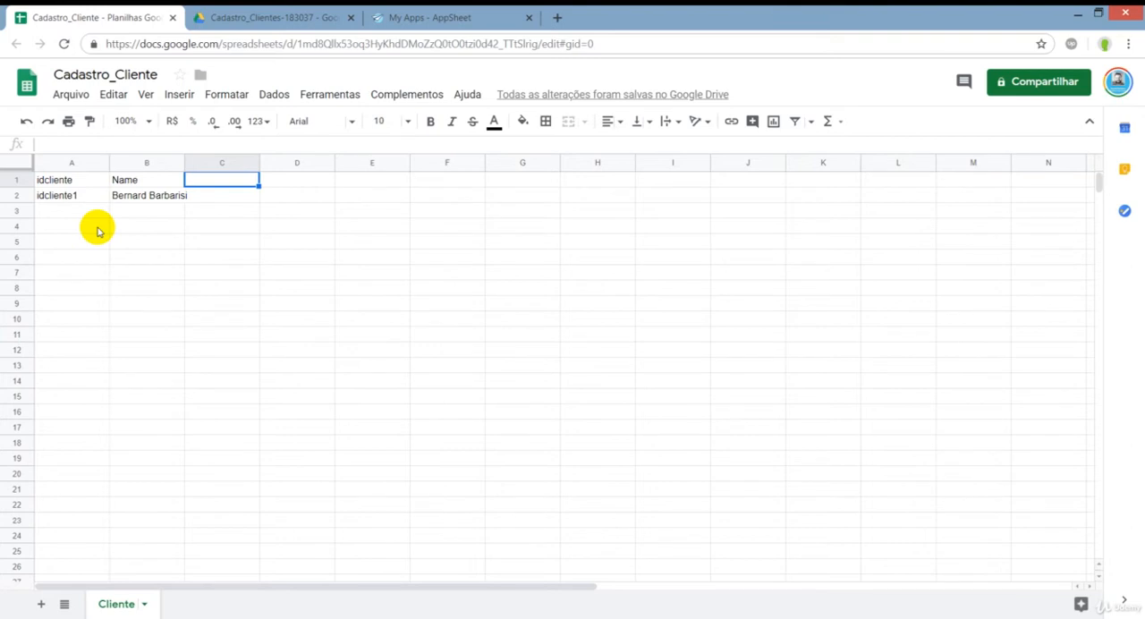
{"action": "key", "text": "Left"}
{"action": "key", "text": "Left"}
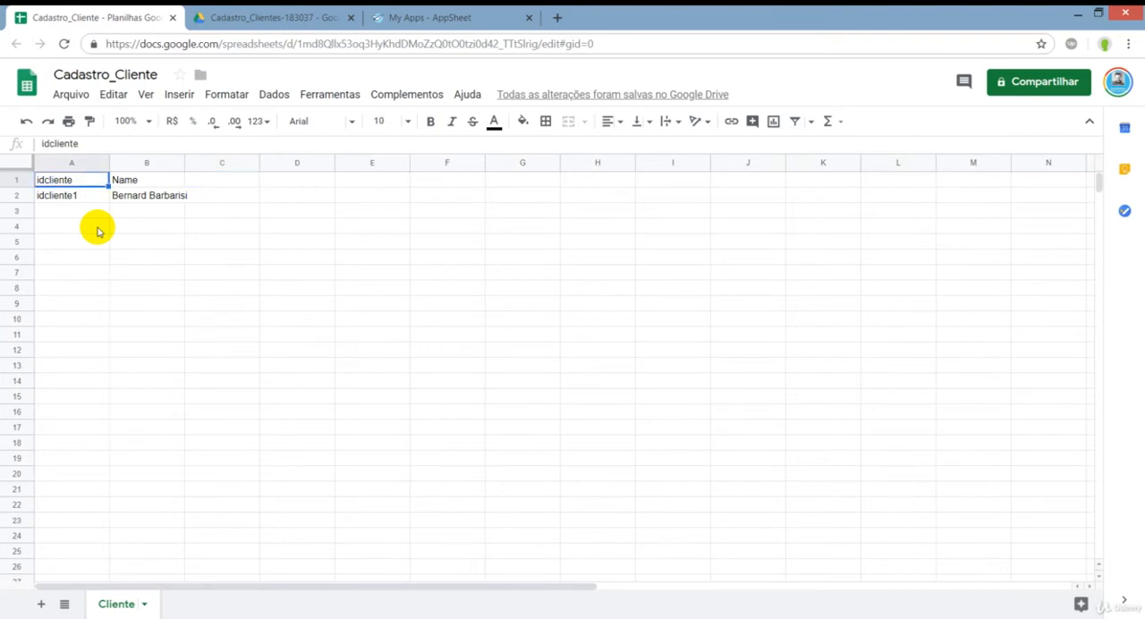
{"action": "key", "text": "Right"}
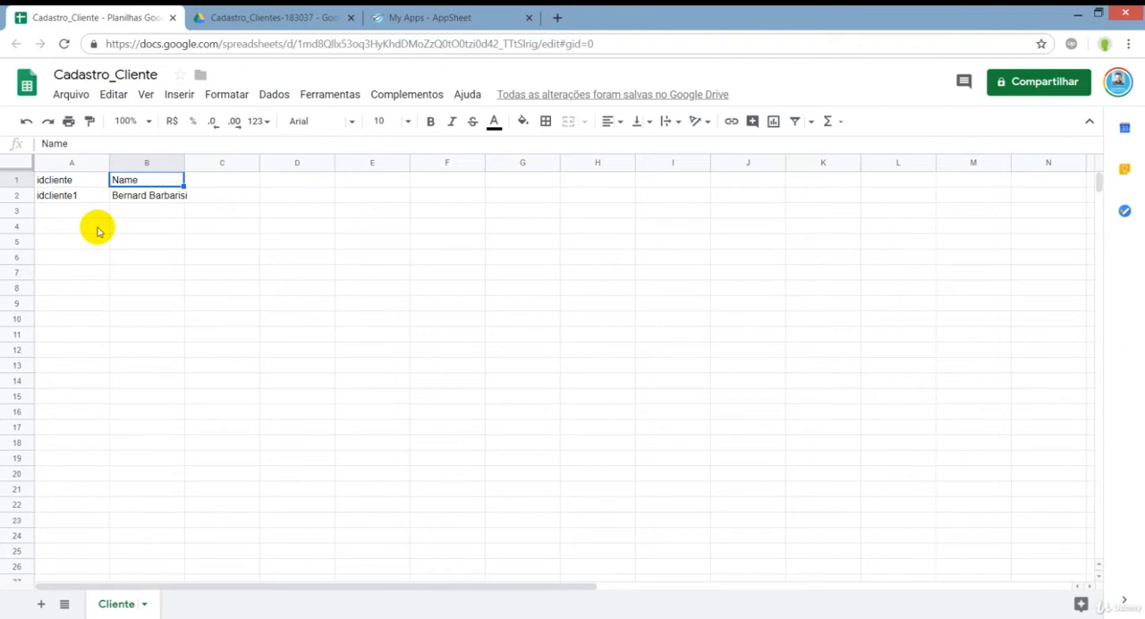
{"action": "key", "text": "Right"}
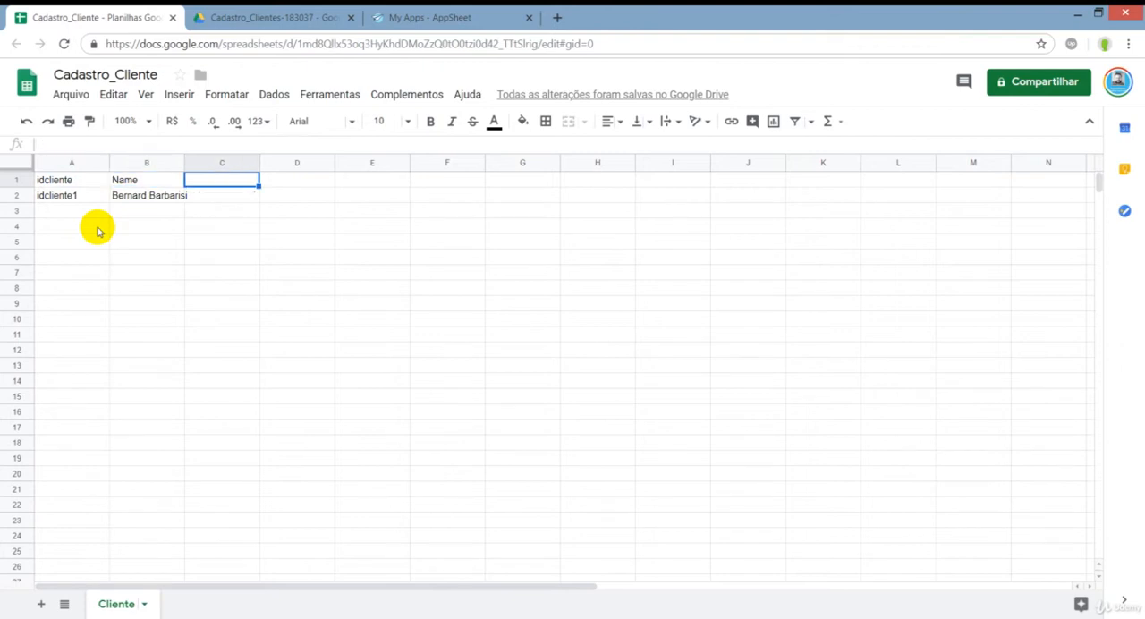
{"action": "key", "text": "Left"}
{"action": "key", "text": "Left"}
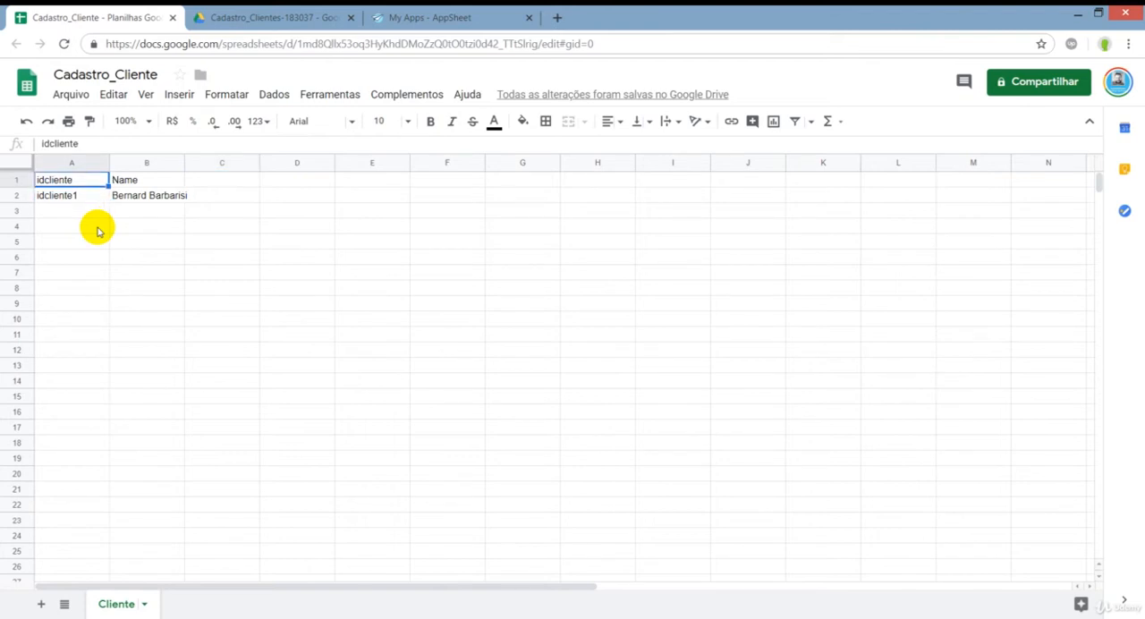
{"action": "key", "text": "ctrl+a"}
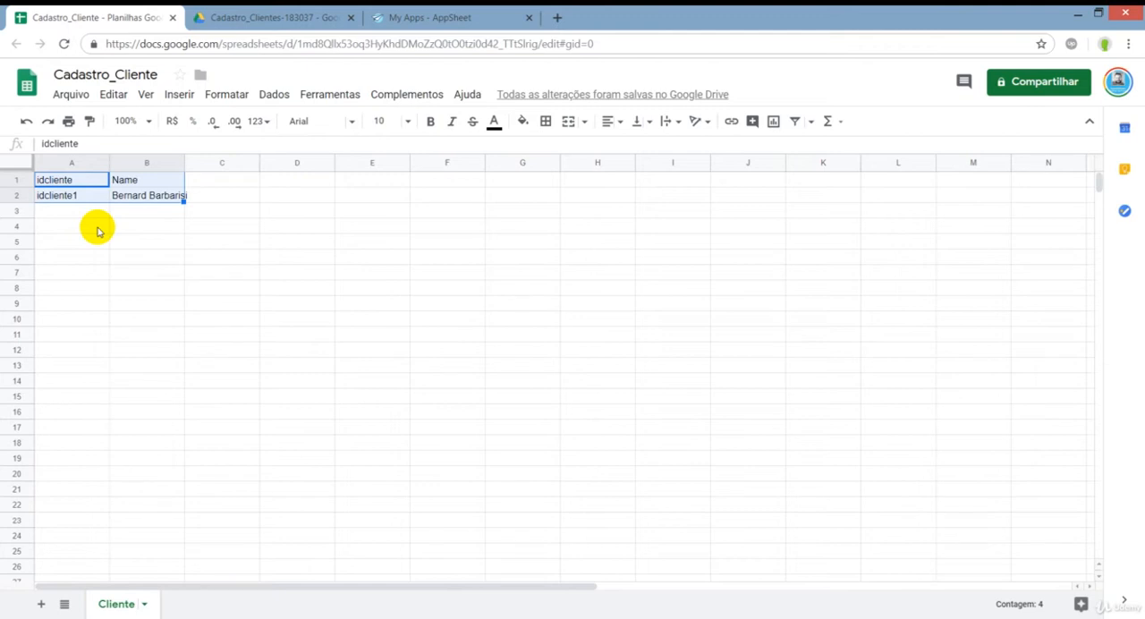
{"action": "key", "text": "Right"}
{"action": "key", "text": "Down"}
{"action": "key", "text": "Left"}
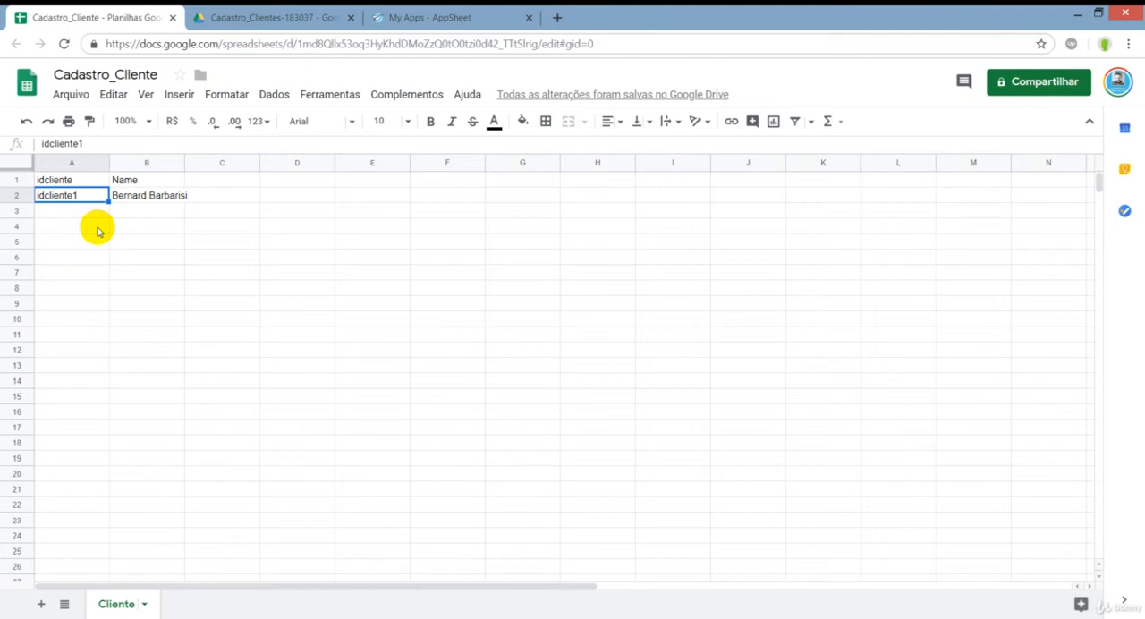
{"action": "key", "text": "Down"}
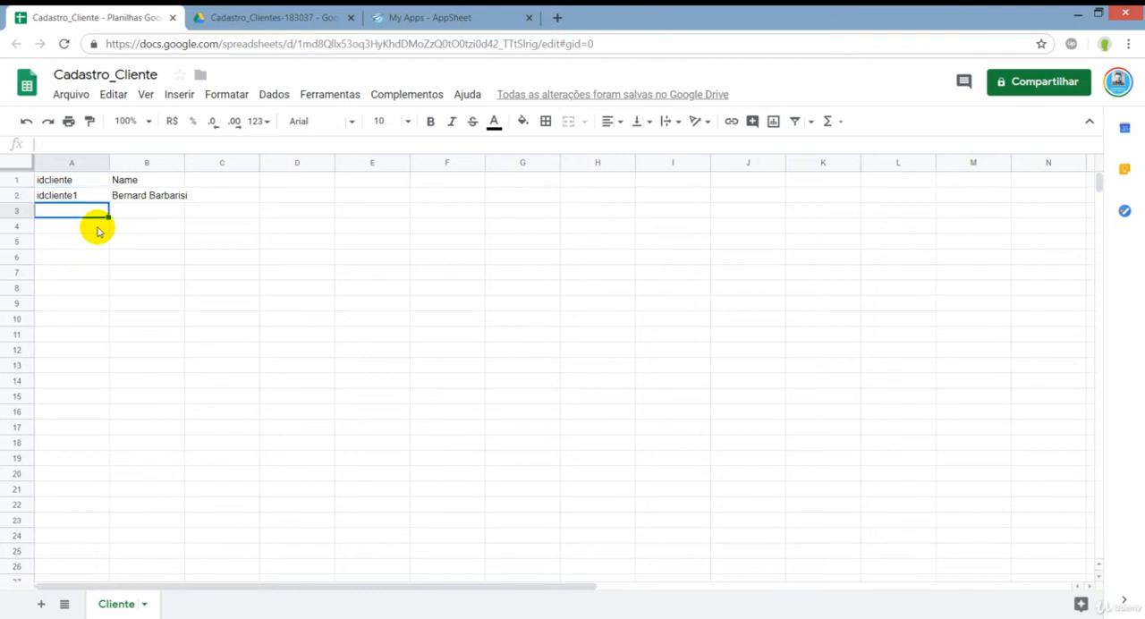
{"action": "key", "text": "Up"}
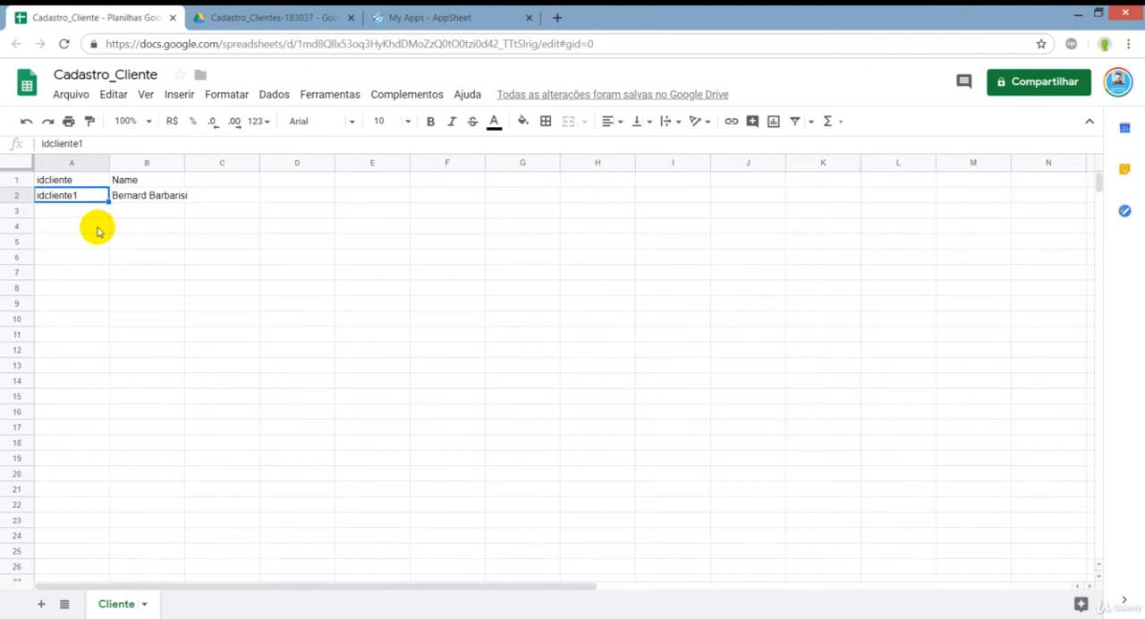
{"action": "key", "text": "Up"}
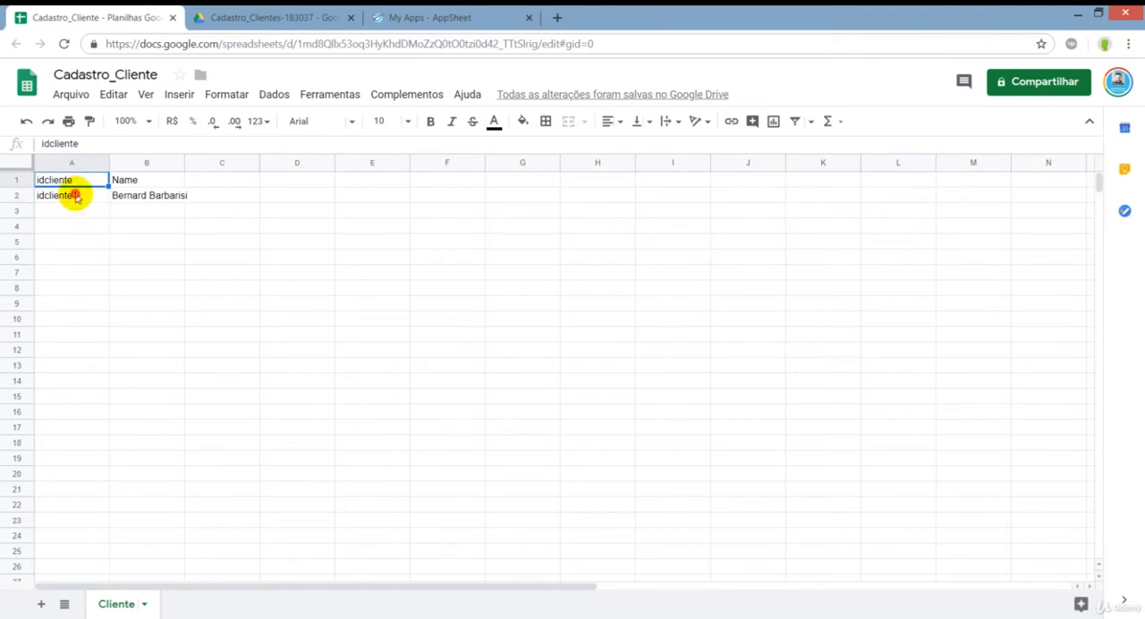
{"action": "left_click", "coordinate": [75, 201]}
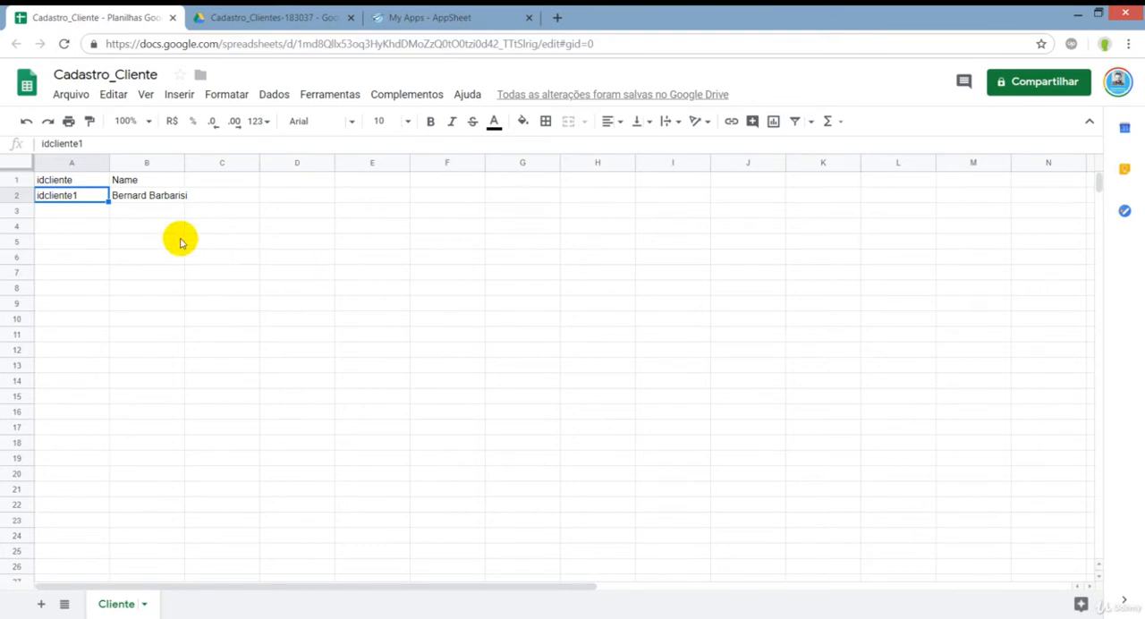
{"action": "key", "text": "Right"}
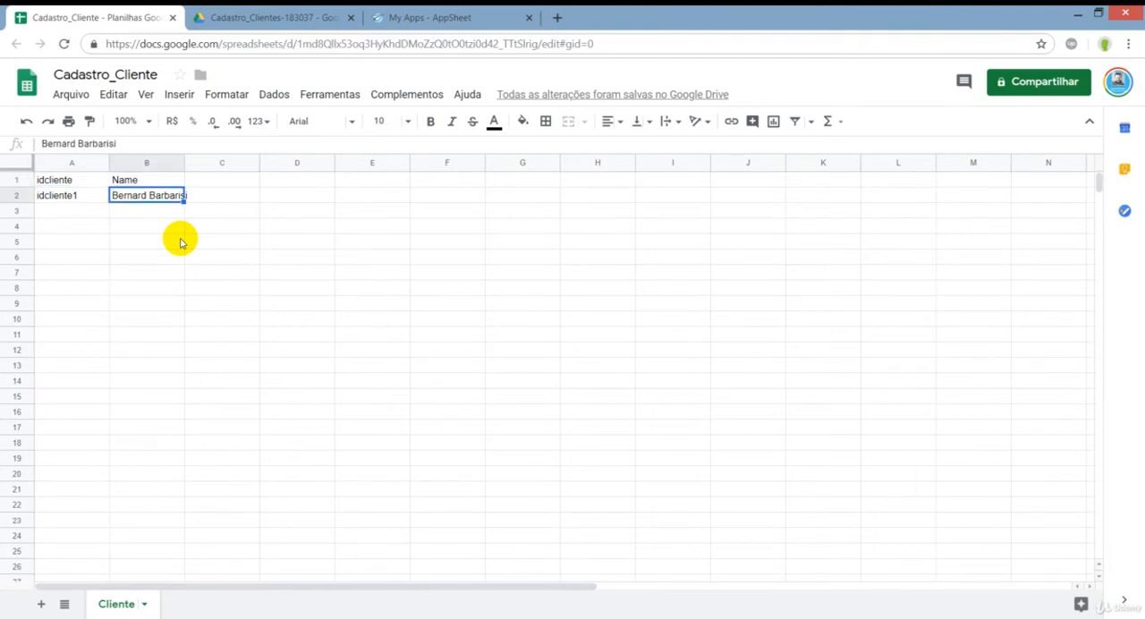
{"action": "left_click", "coordinate": [77, 180]}
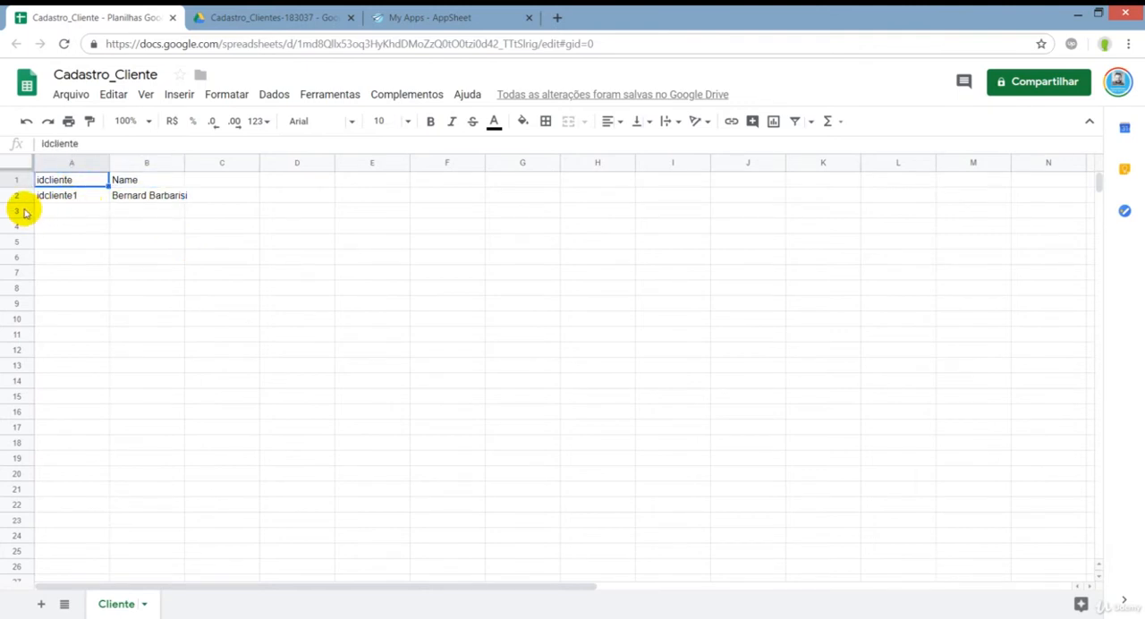
{"action": "left_click", "coordinate": [18, 211]}
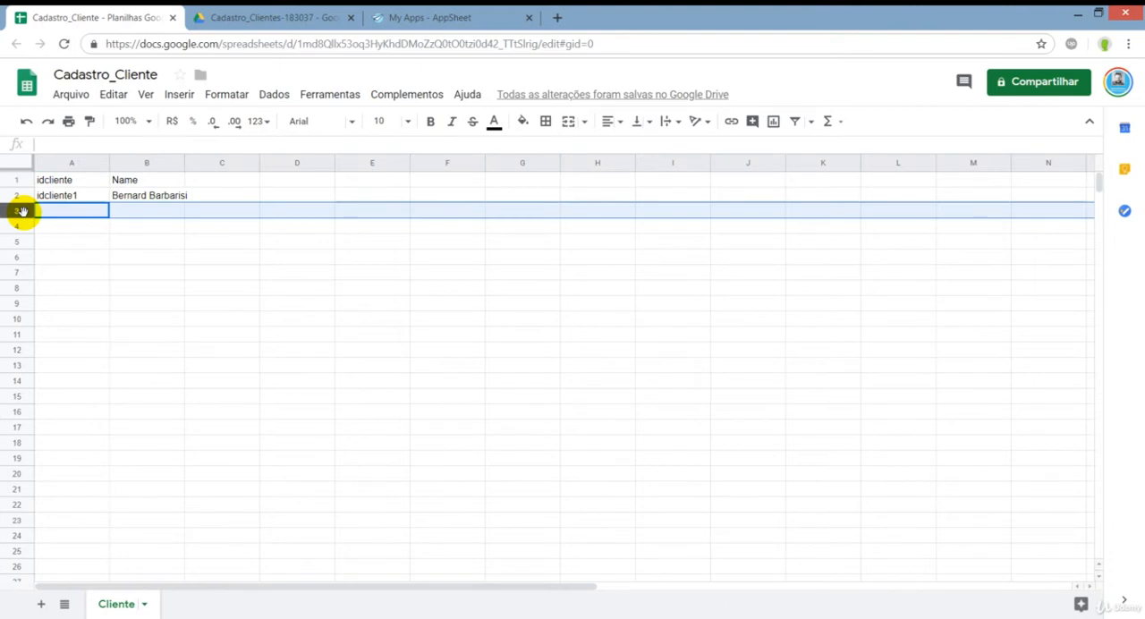
{"action": "left_click_drag", "start_coordinate": [59, 179], "coordinate": [135, 206]}
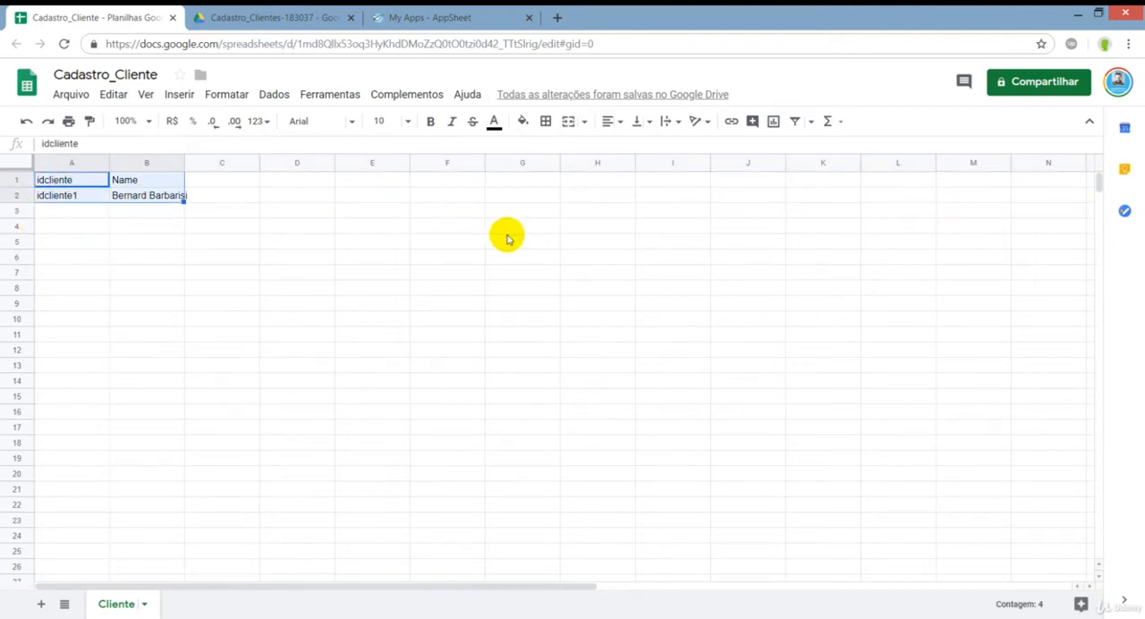
{"action": "left_click", "coordinate": [214, 224]}
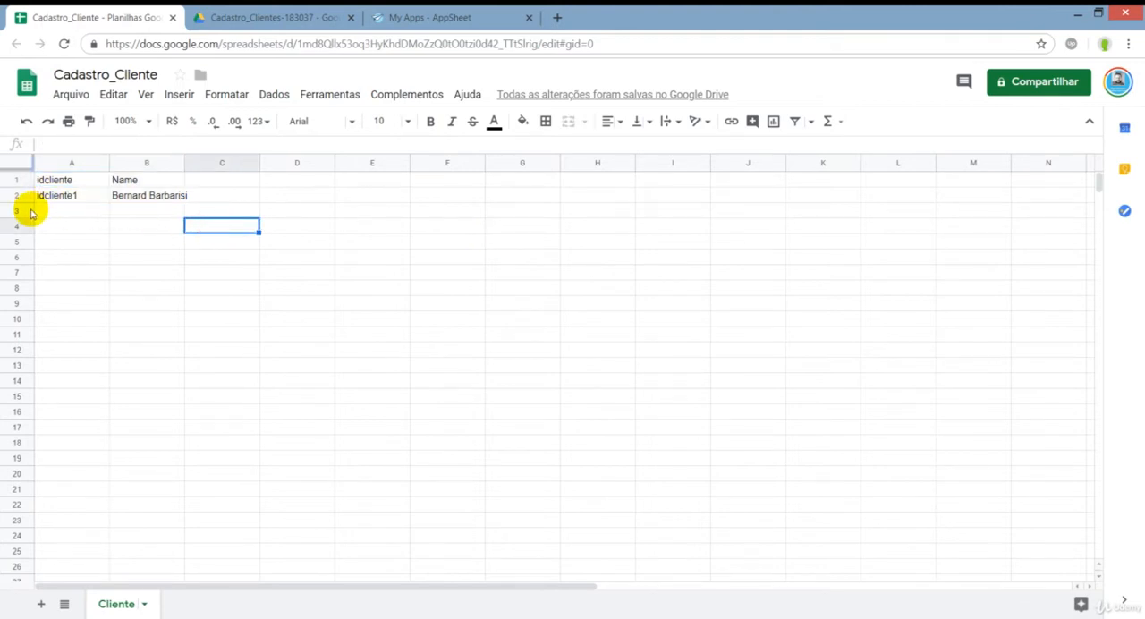
Delete the unused empty columns C through Z from the Cliente sheet.
{"action": "left_click", "coordinate": [236, 161]}
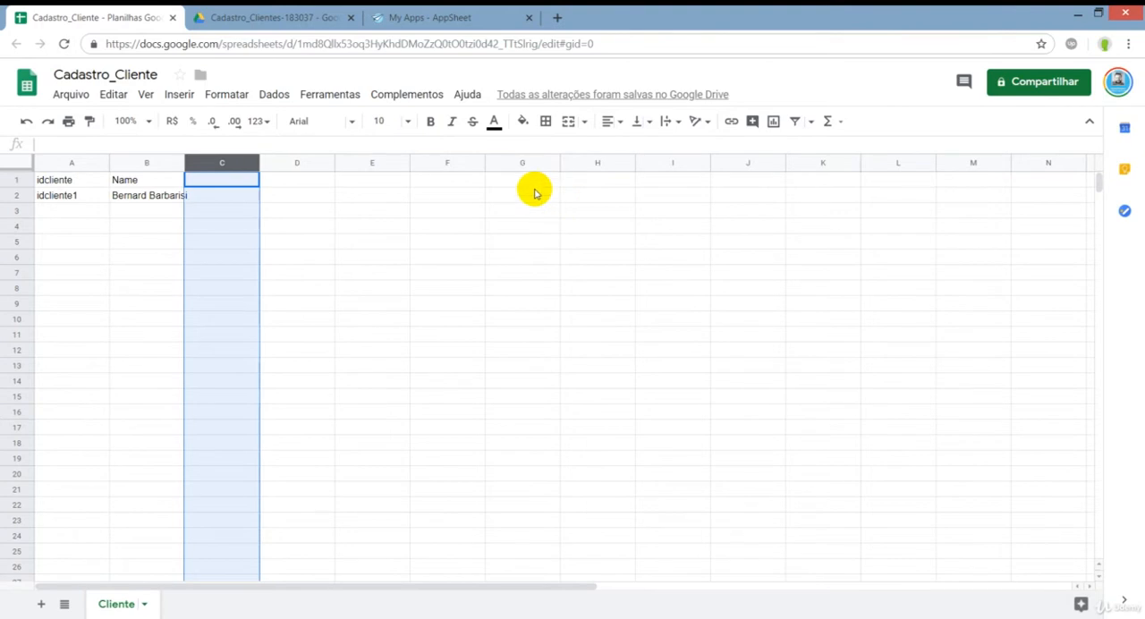
{"action": "key", "text": "ctrl+shift+Right"}
{"action": "right_click", "coordinate": [531, 230]}
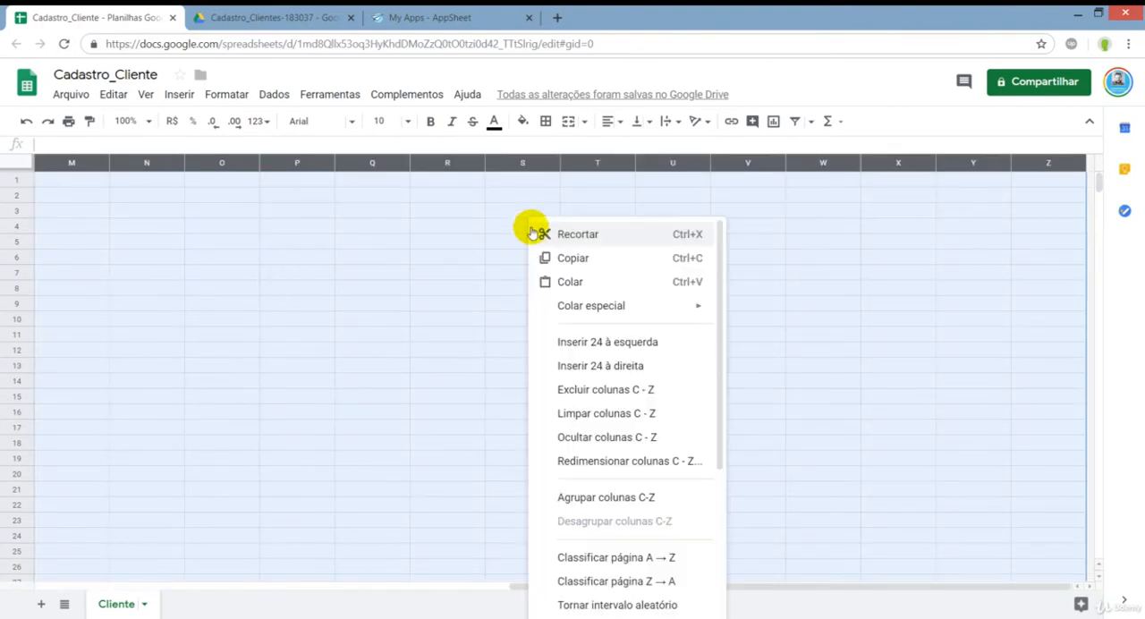
{"action": "left_click", "coordinate": [588, 391]}
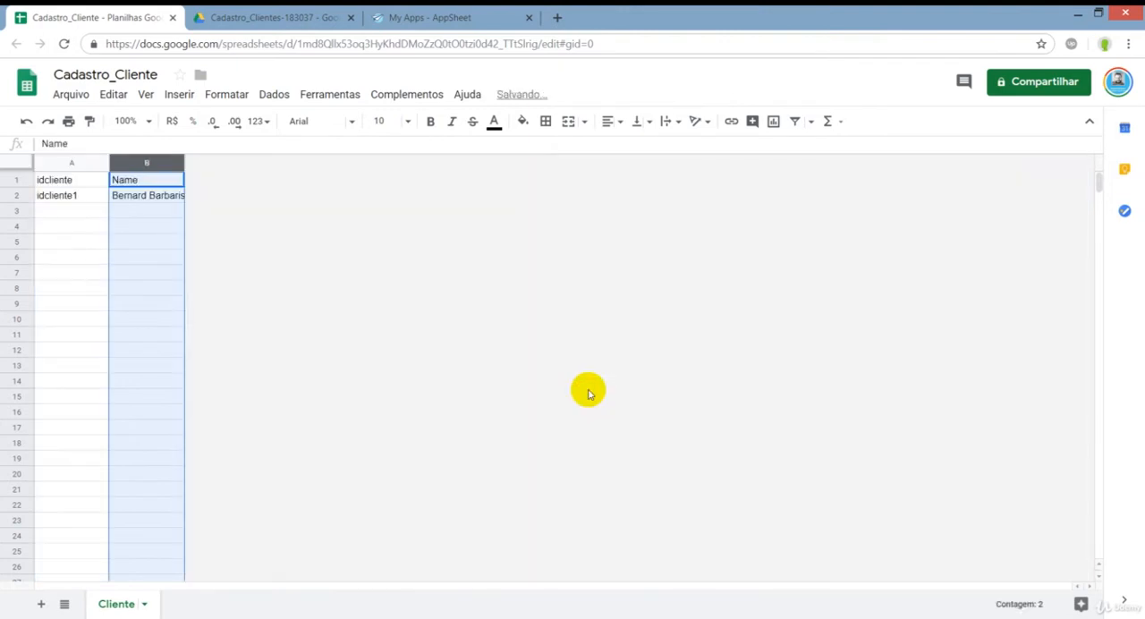
{"action": "left_click", "coordinate": [164, 229]}
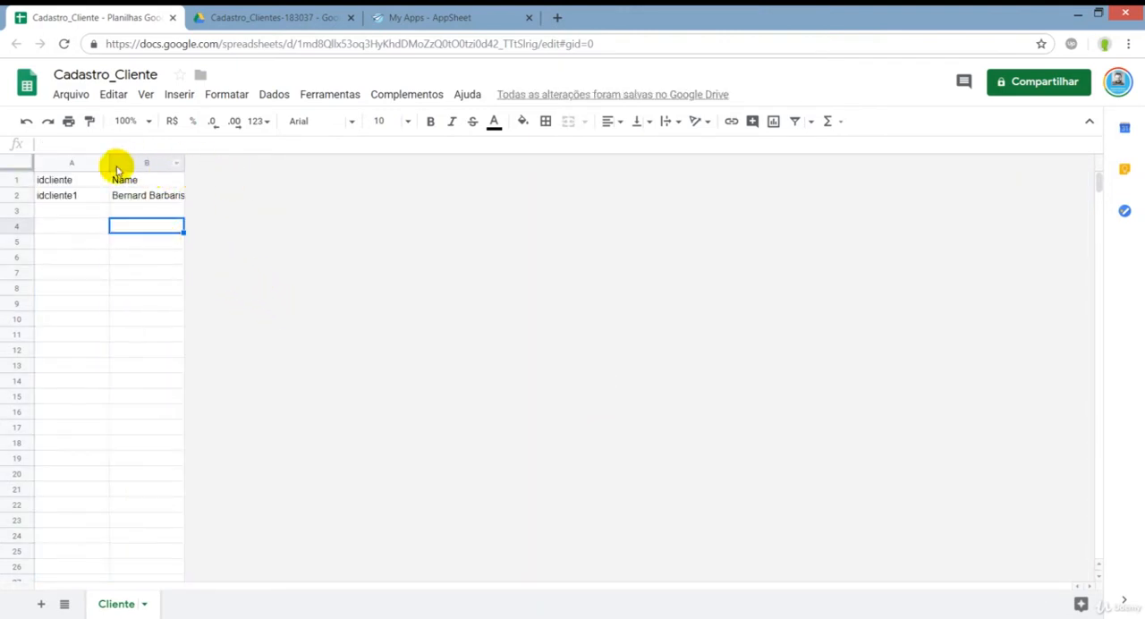
Delete the empty rows 4 through 1000, keeping one blank row below the sample record.
{"action": "left_click", "coordinate": [18, 225]}
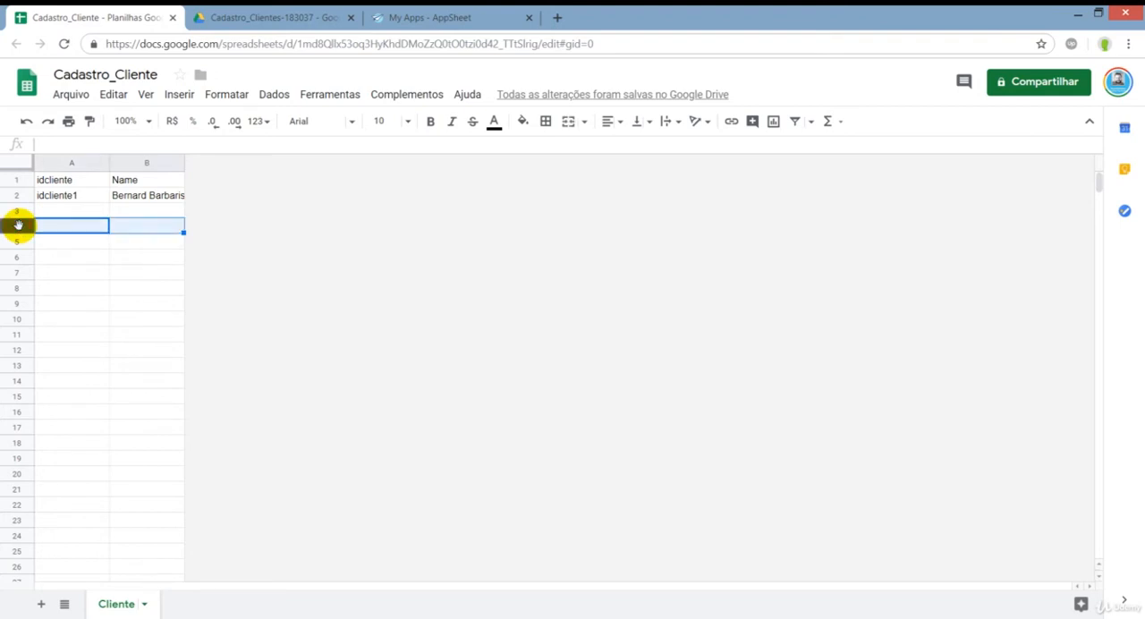
{"action": "right_click", "coordinate": [18, 225]}
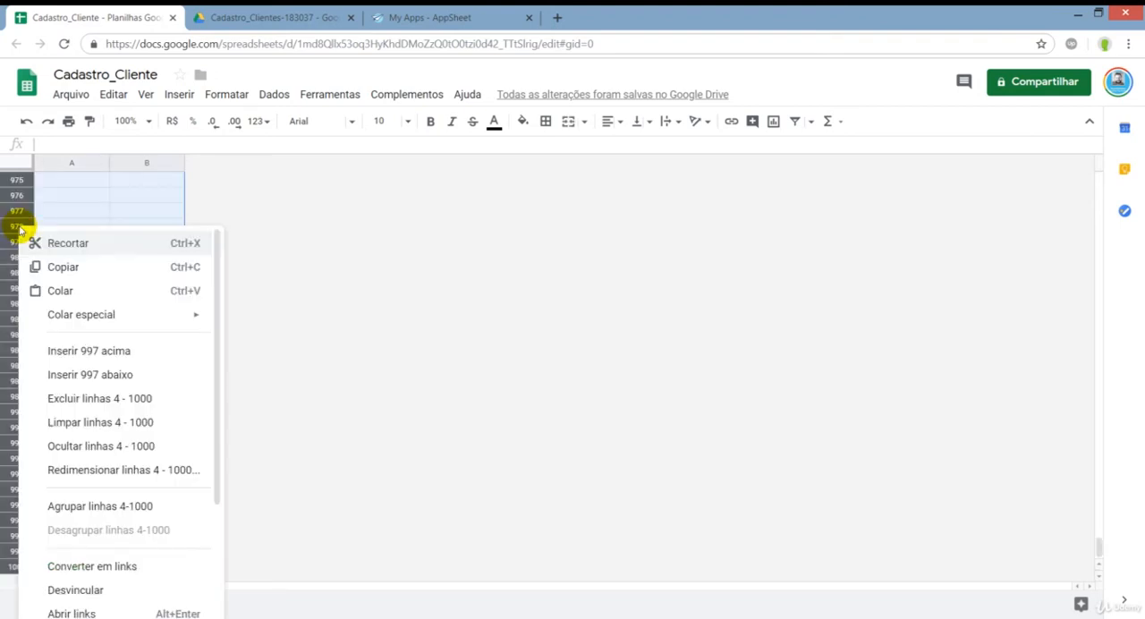
{"action": "left_click", "coordinate": [90, 399]}
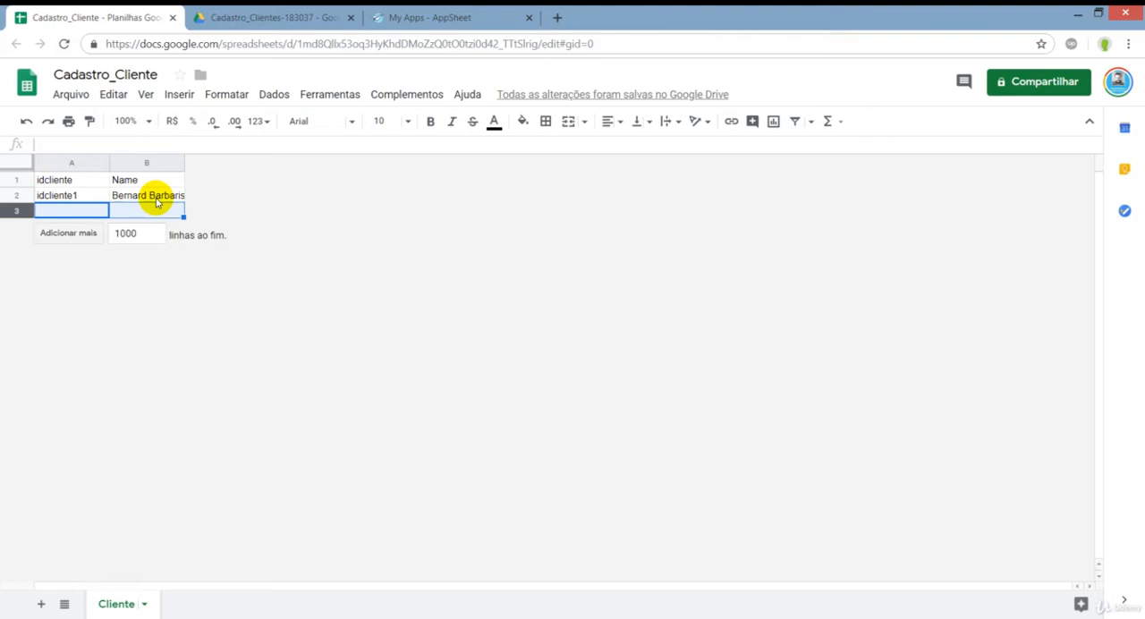
{"action": "left_click", "coordinate": [144, 180]}
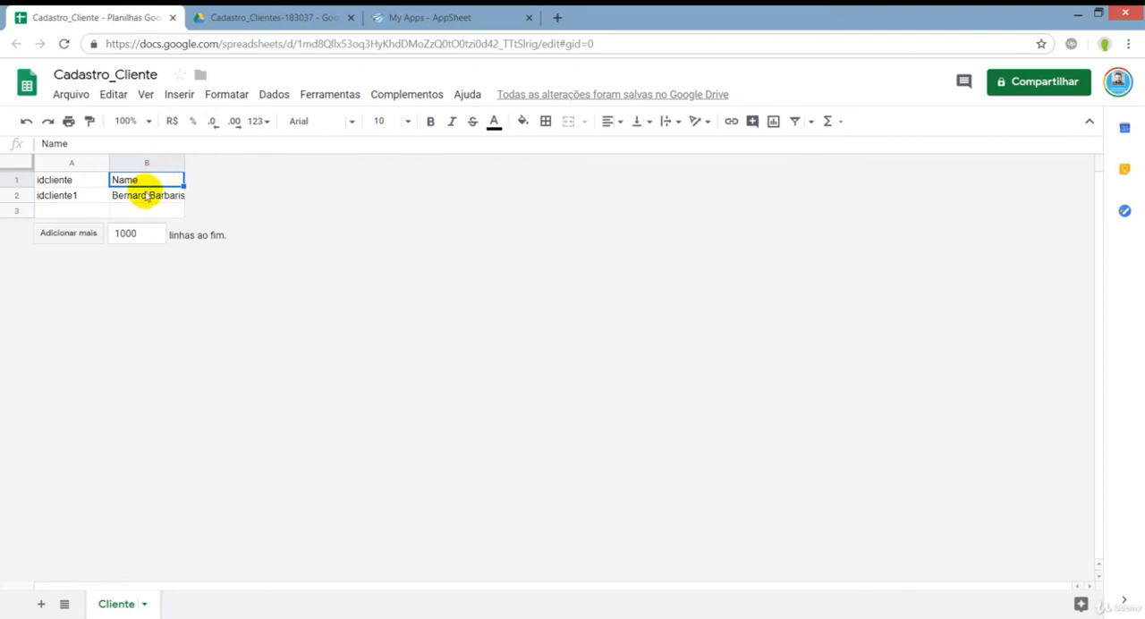
Switch to the My Apps page in AppSheet and start creating a new mobile app.
{"action": "left_click", "coordinate": [449, 17]}
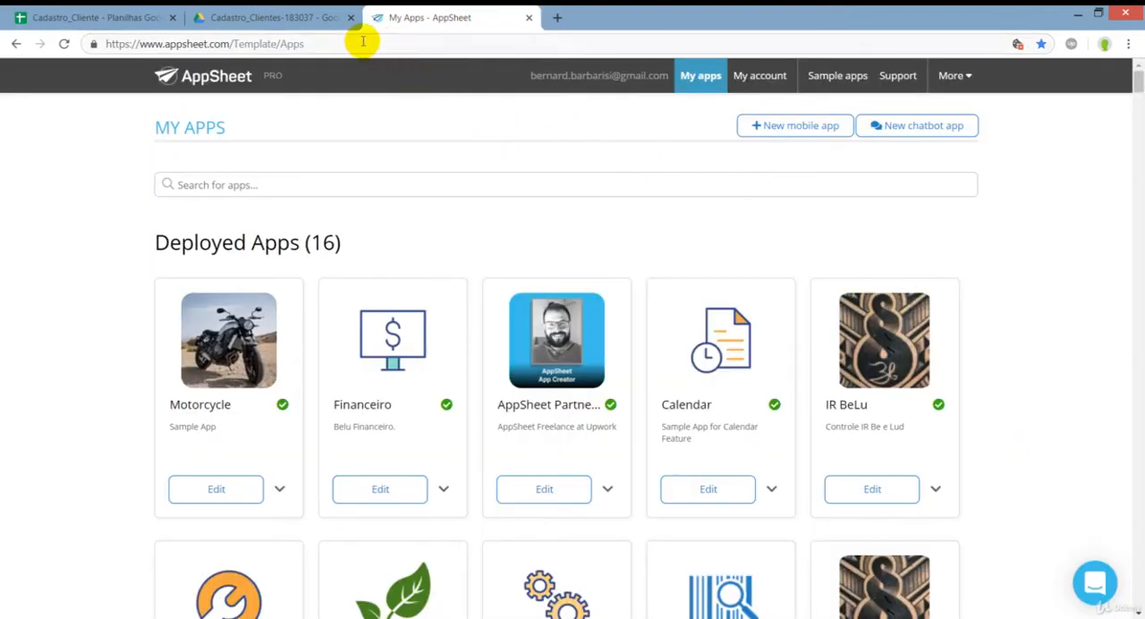
{"action": "left_click_drag", "start_coordinate": [137, 43], "coordinate": [230, 41]}
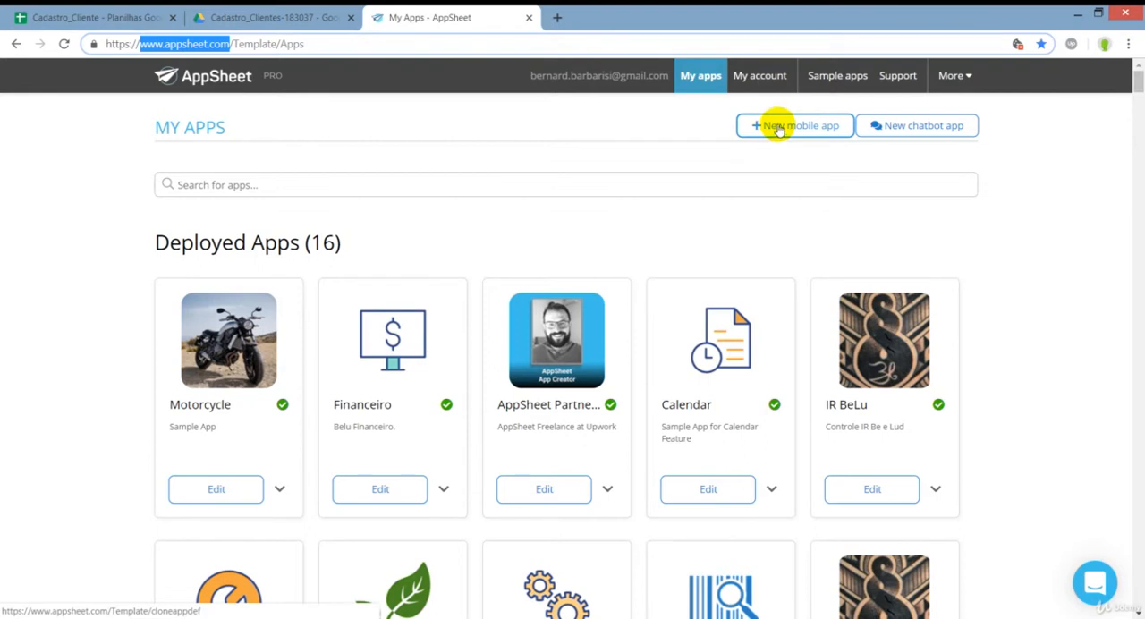
{"action": "left_click", "coordinate": [115, 18]}
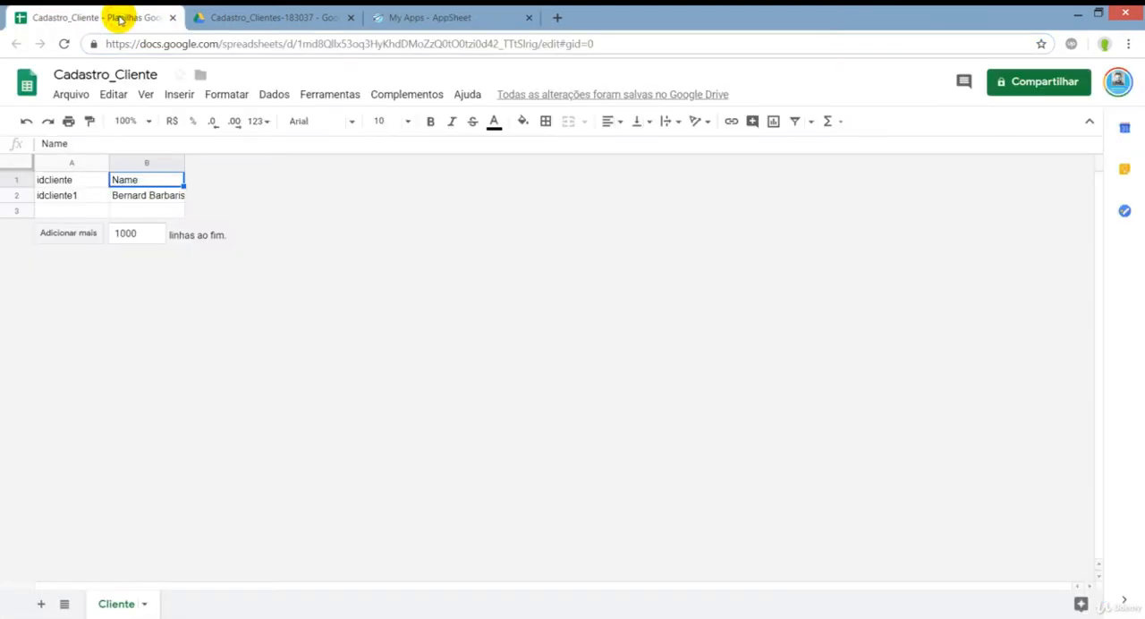
{"action": "left_click", "coordinate": [411, 18]}
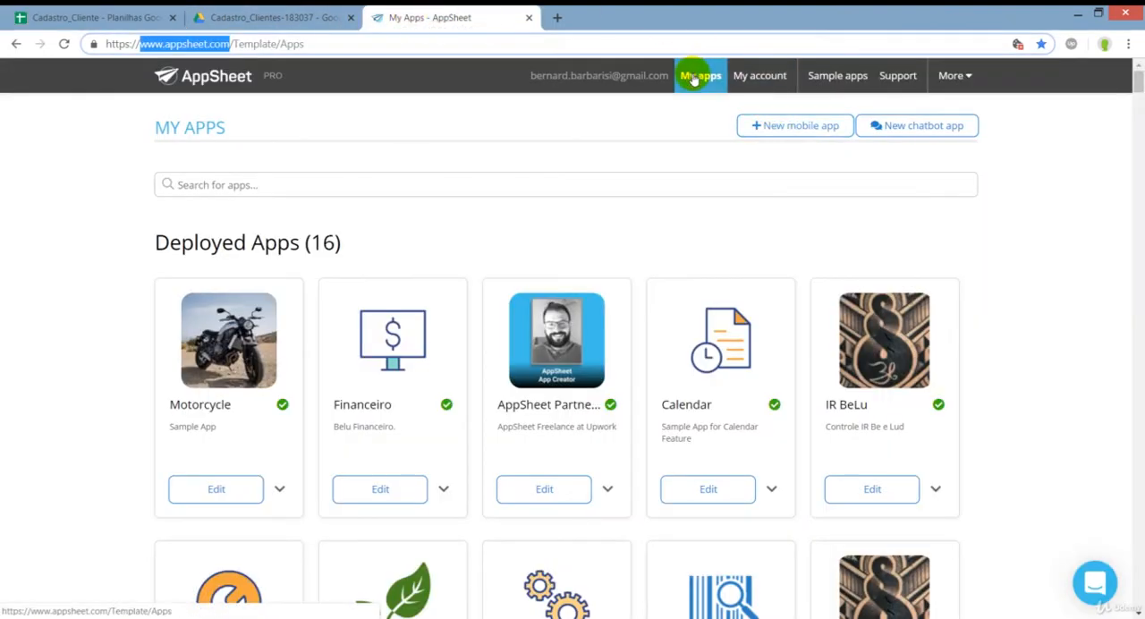
{"action": "left_click", "coordinate": [775, 131]}
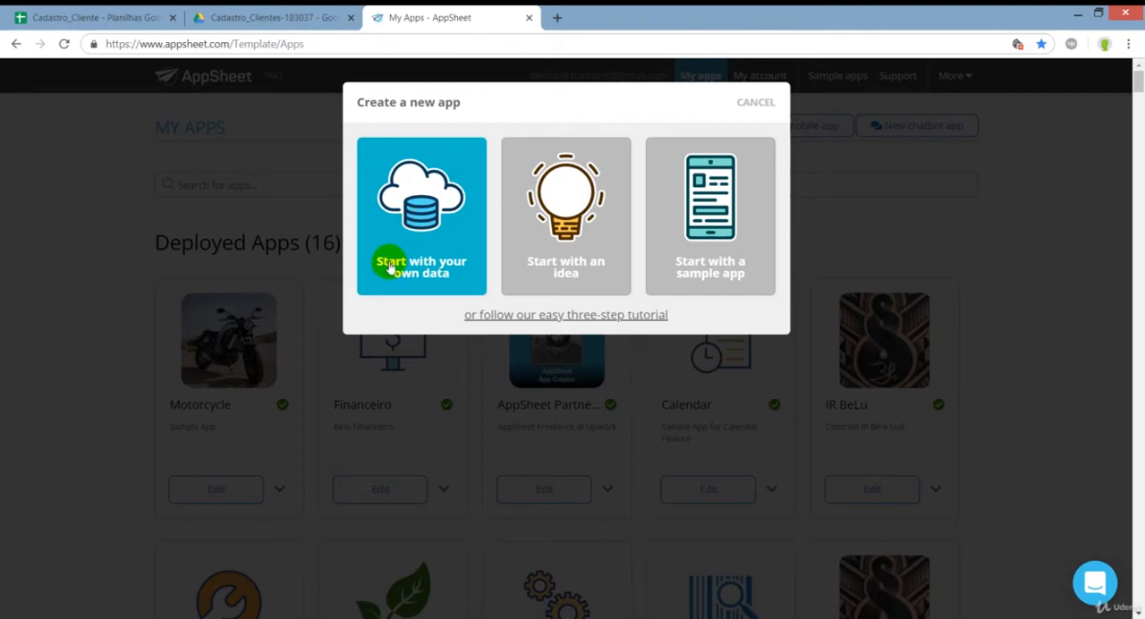
Start the new app from your own data and name it Cadastro_Cliente.
{"action": "left_click", "coordinate": [425, 230]}
{"action": "left_click_drag", "start_coordinate": [416, 204], "coordinate": [325, 209]}
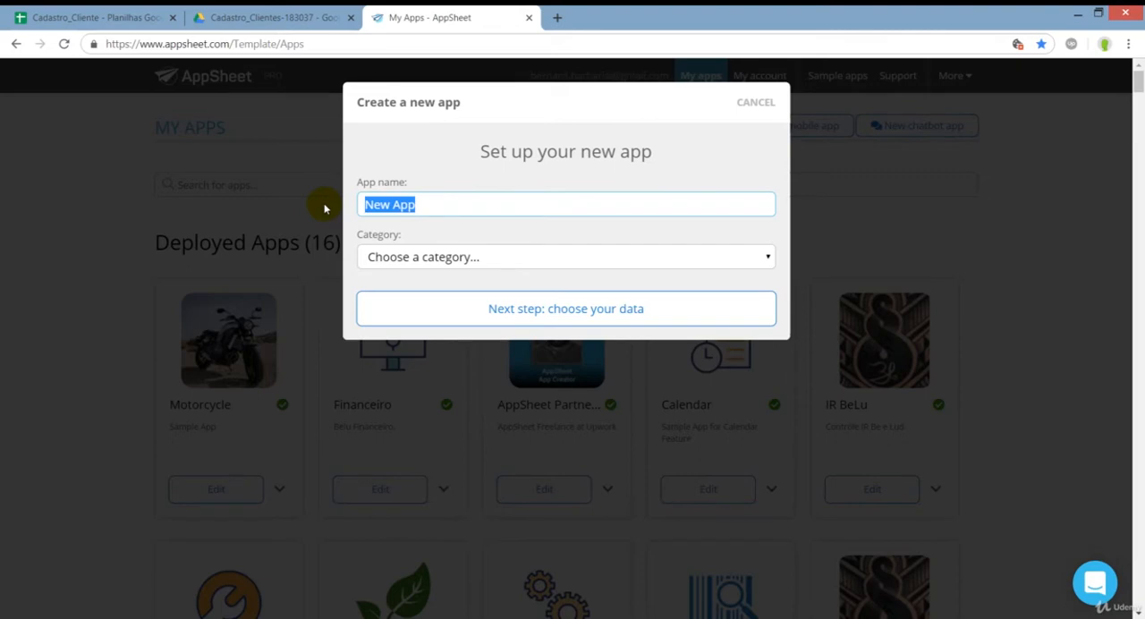
{"action": "type", "text": "Clien"}
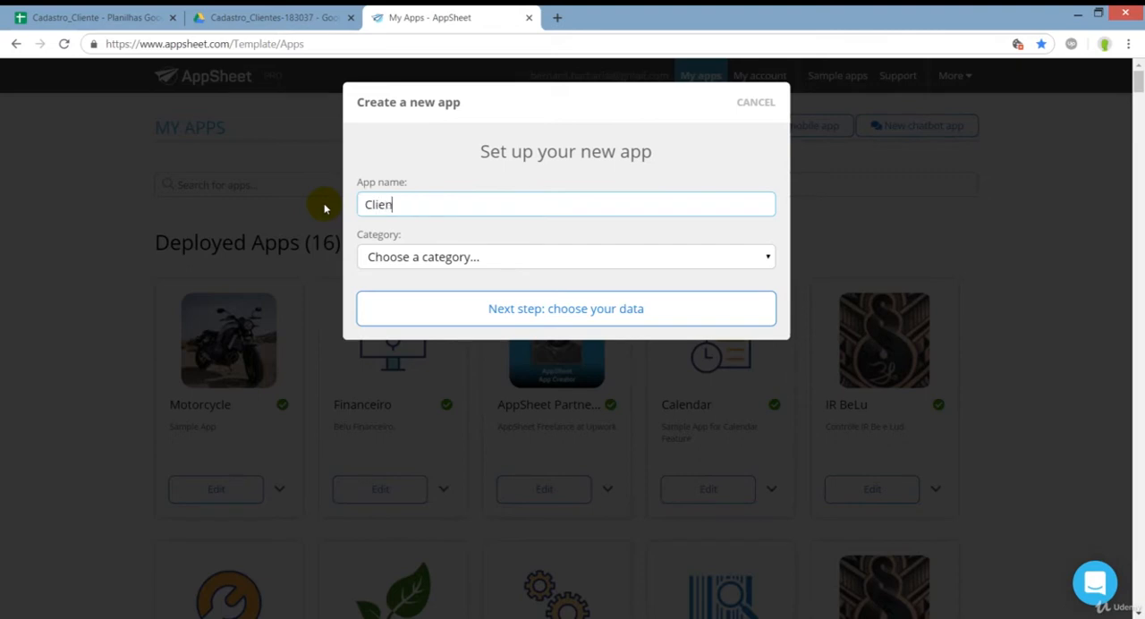
{"action": "key", "text": "BackSpace"}
{"action": "key", "text": "BackSpace"}
{"action": "key", "text": "BackSpace"}
{"action": "key", "text": "BackSpace"}
{"action": "key", "text": "BackSpace"}
{"action": "type", "text": "Cadastro_Cliente"}
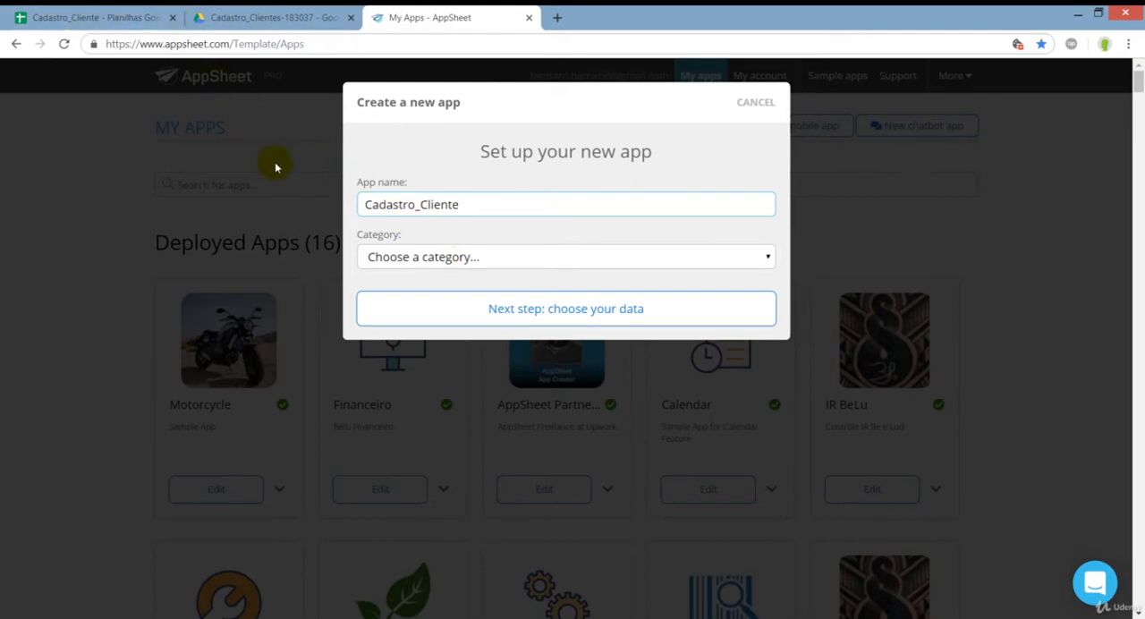
Set the app category to Sales & CRM and proceed to choosing the data.
{"action": "left_click", "coordinate": [445, 265]}
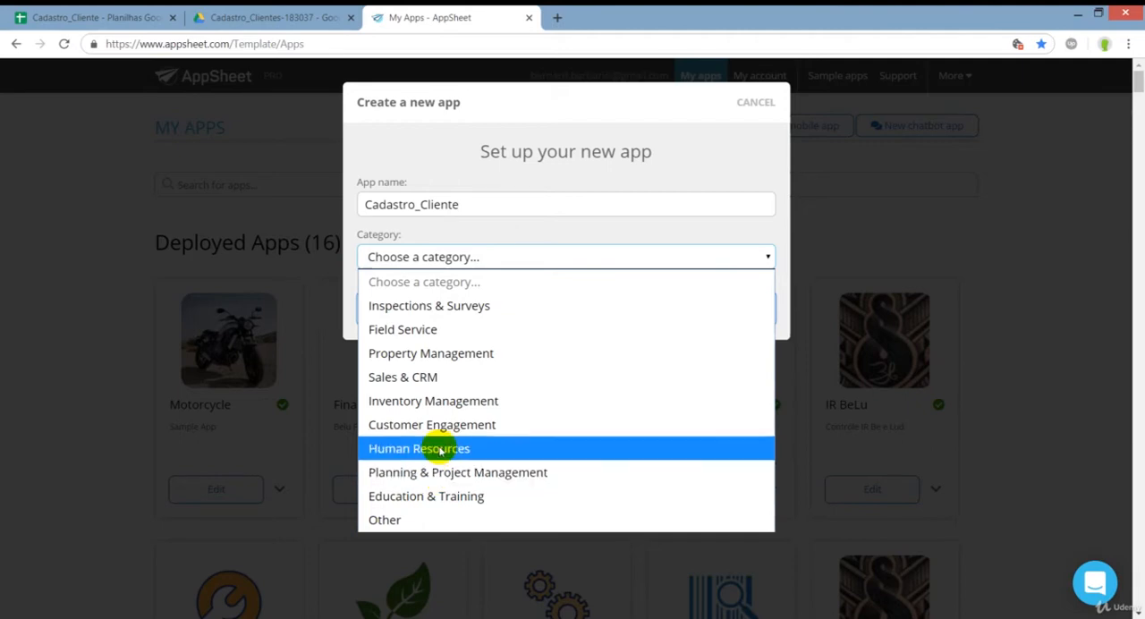
{"action": "left_click", "coordinate": [433, 380]}
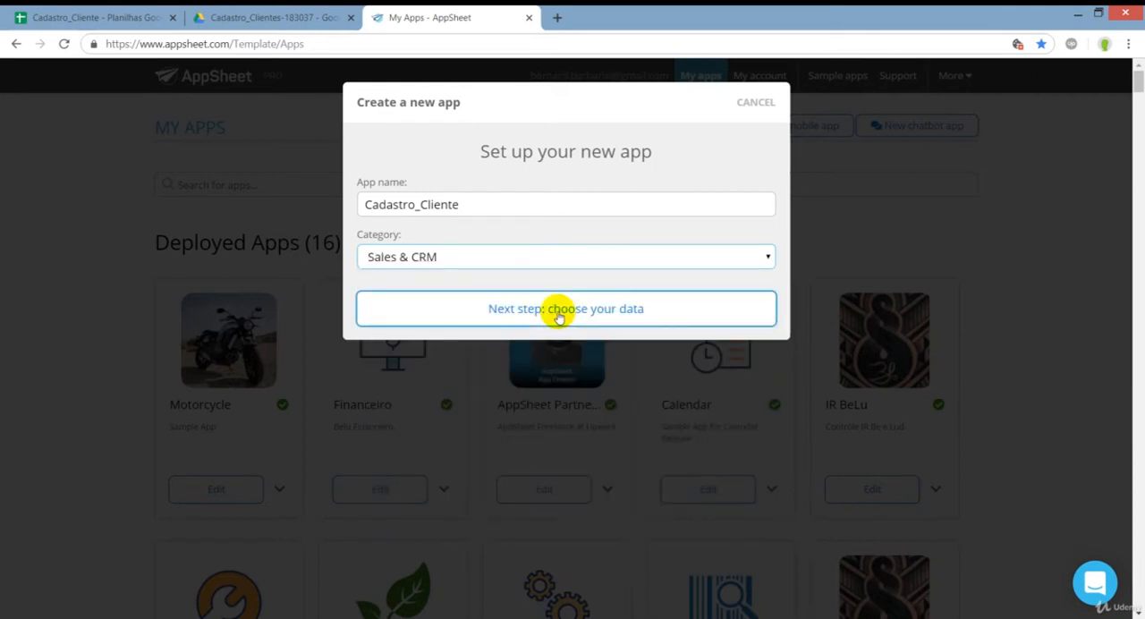
{"action": "left_click", "coordinate": [515, 309]}
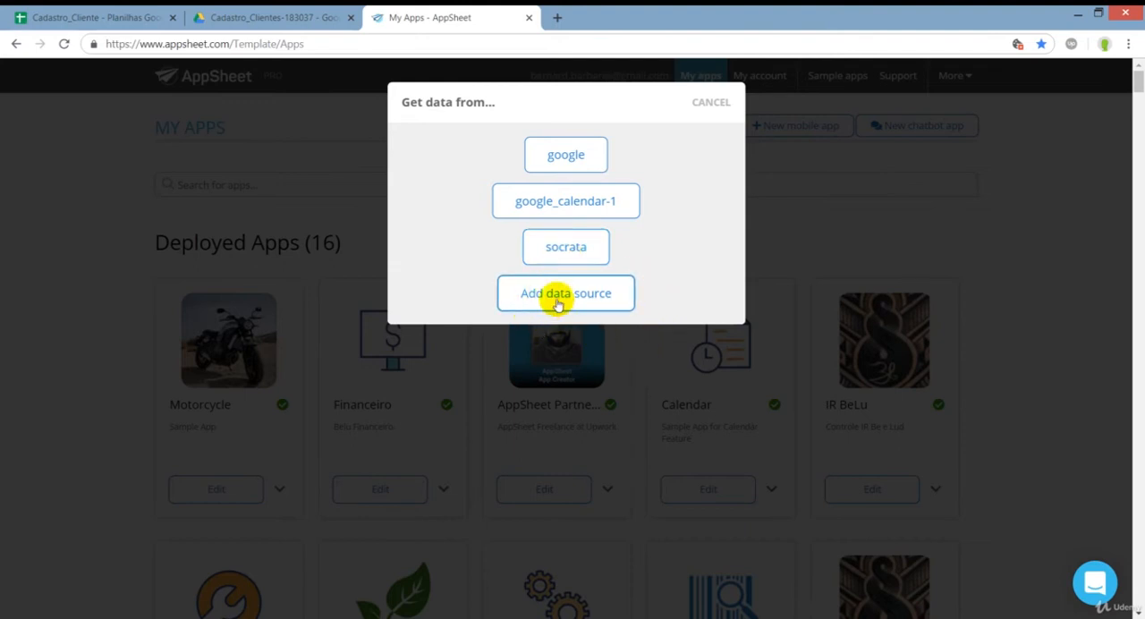
Choose google as the data source and load the Cadastro_Cliente spreadsheet from the Cadastro_Clientes folder inside appsheet/data.
{"action": "left_click", "coordinate": [580, 164]}
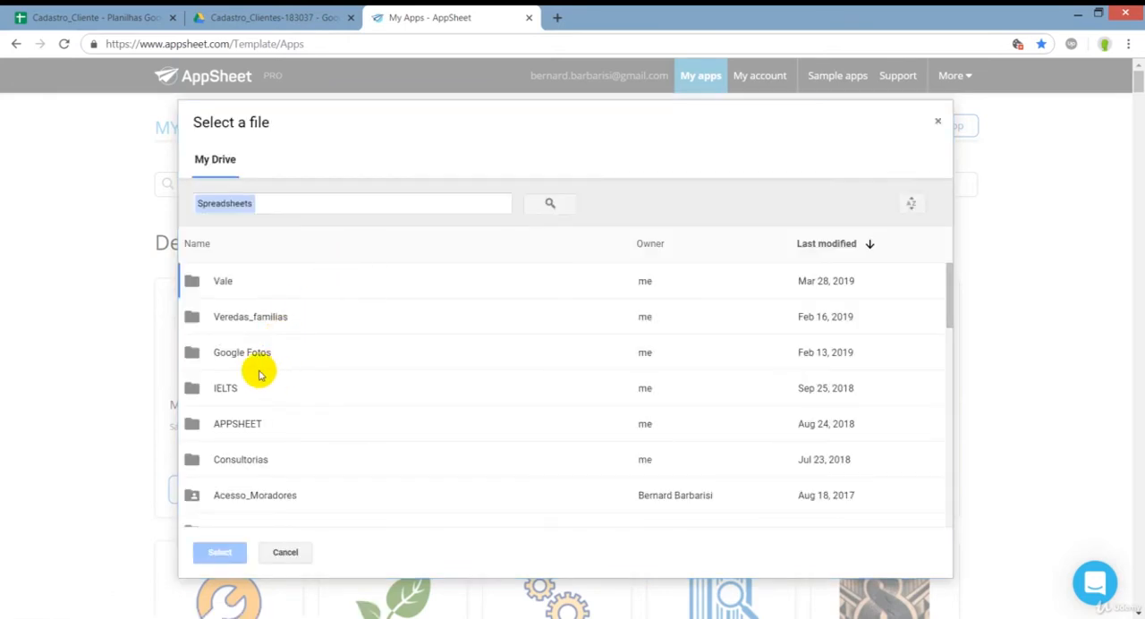
{"action": "scroll", "coordinate": [255, 487], "scroll_direction": "down", "scroll_amount": 2}
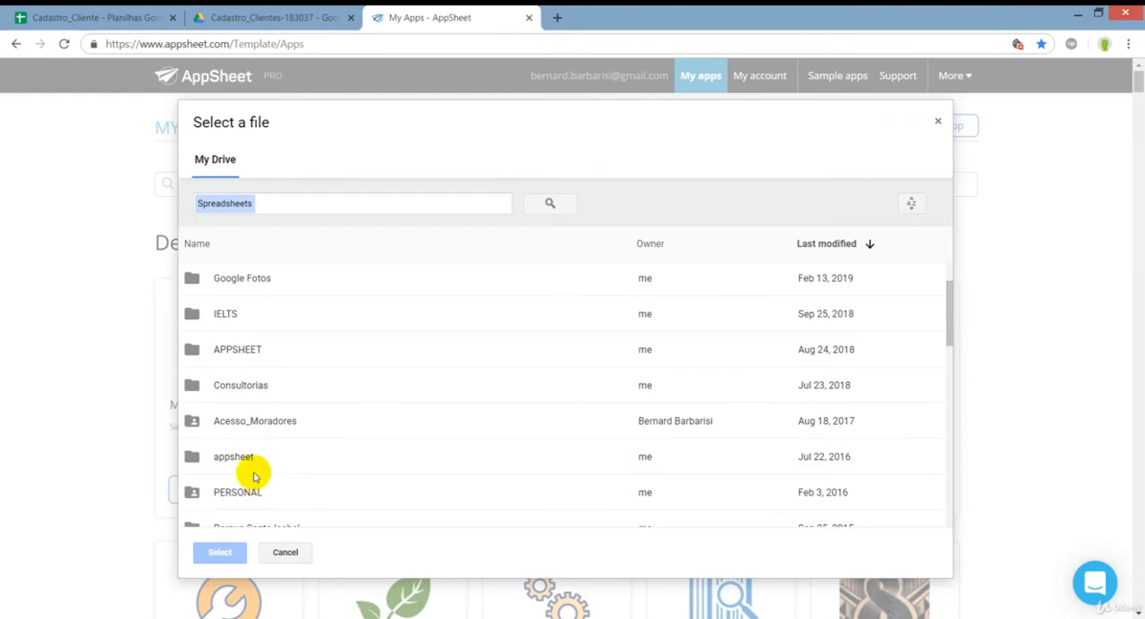
{"action": "double_click", "coordinate": [251, 463]}
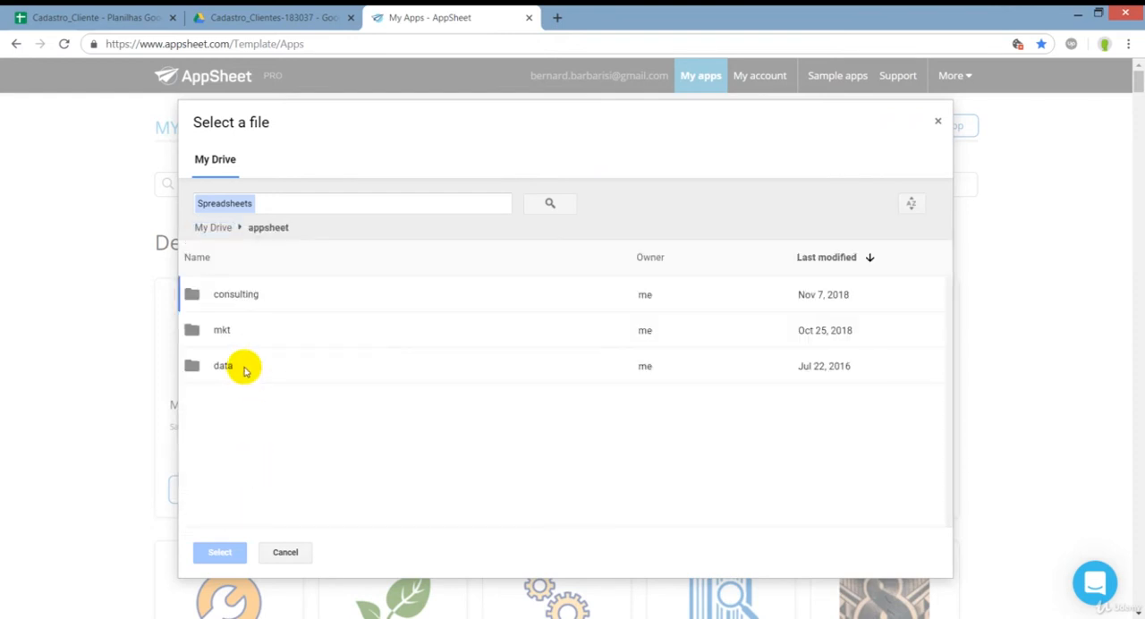
{"action": "double_click", "coordinate": [223, 366]}
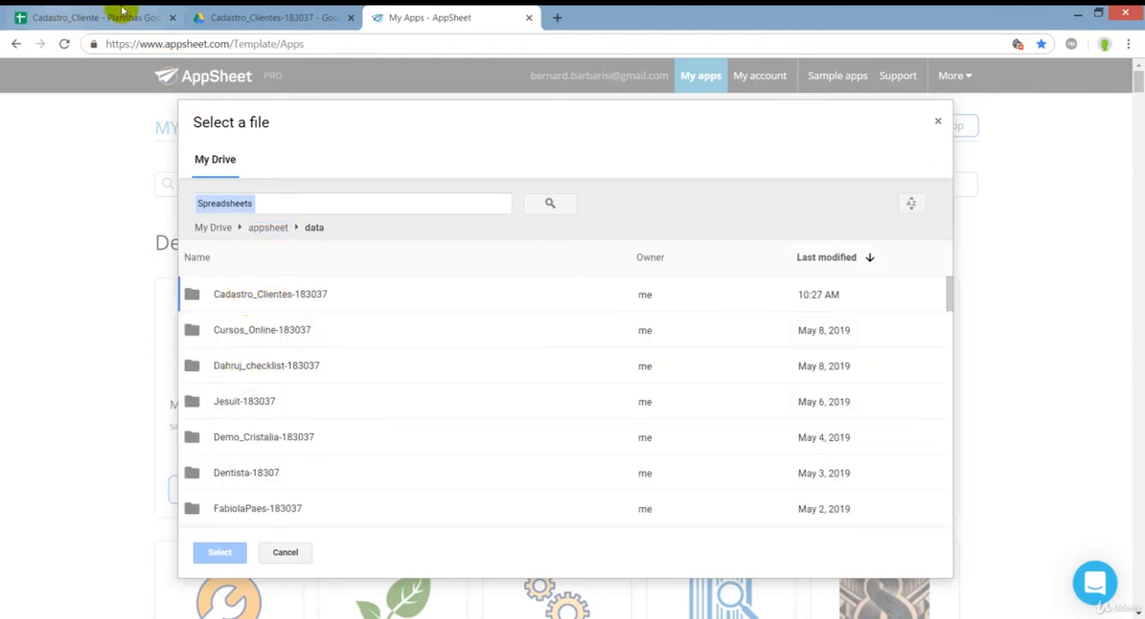
{"action": "double_click", "coordinate": [251, 304]}
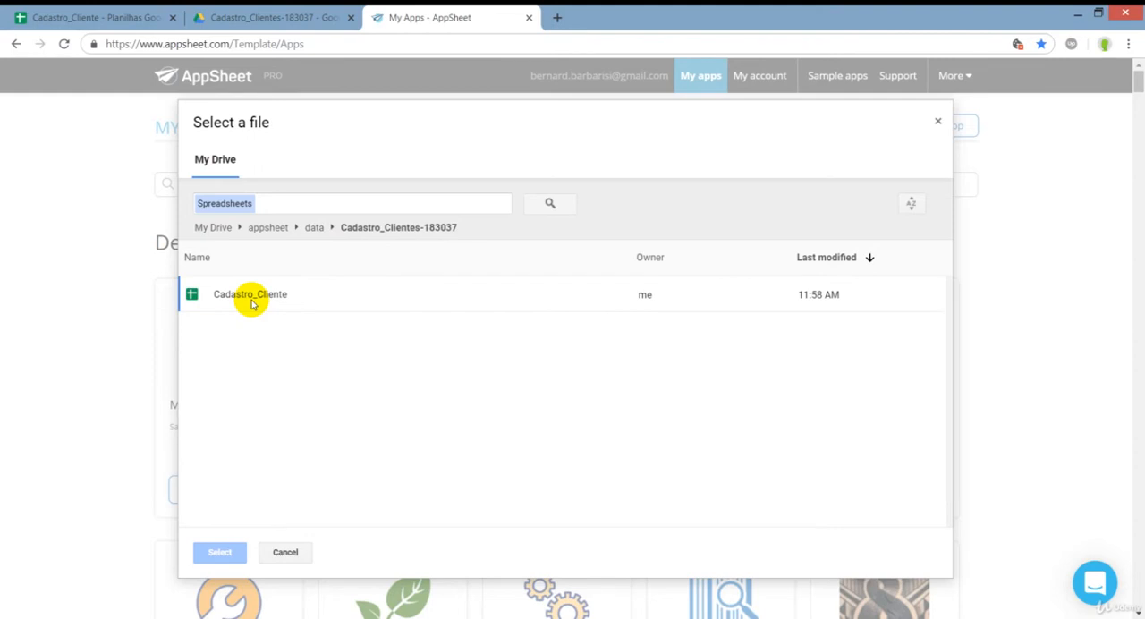
{"action": "double_click", "coordinate": [251, 304]}
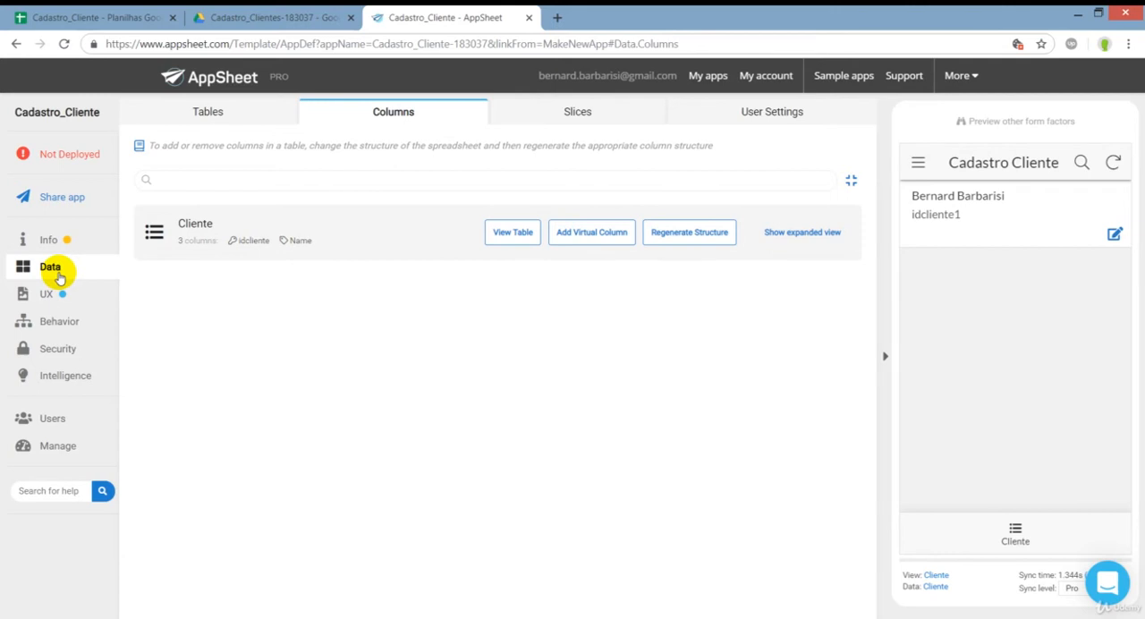
Compare the Cliente table's columns with the spreadsheet headers and check the type options of the Name column.
{"action": "left_click", "coordinate": [361, 232]}
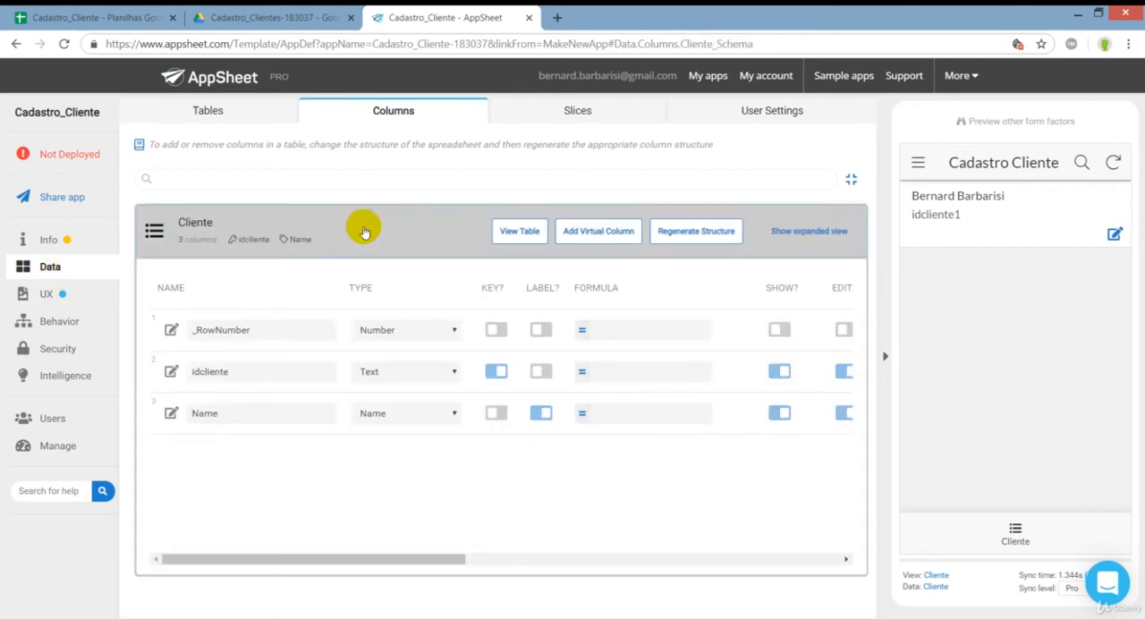
{"action": "left_click", "coordinate": [96, 18]}
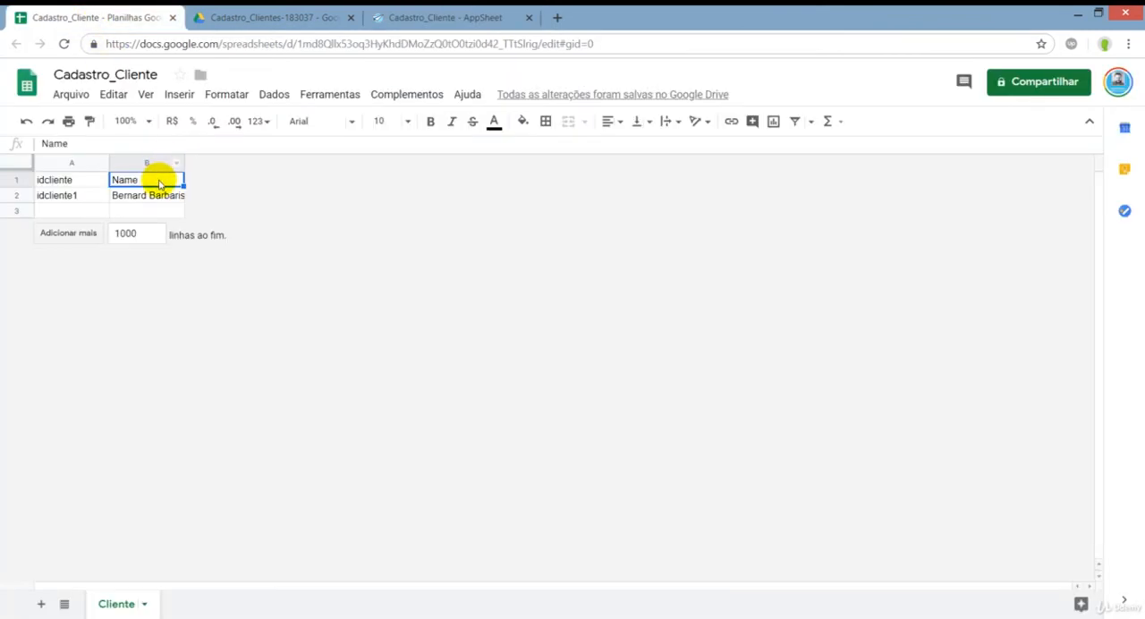
{"action": "left_click", "coordinate": [435, 14]}
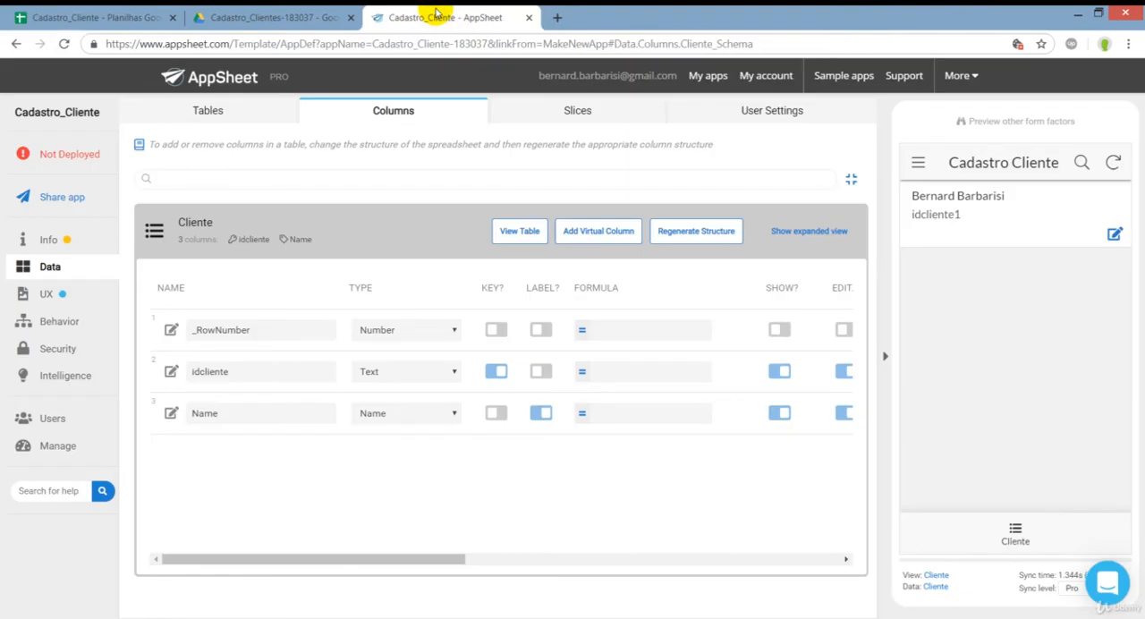
{"action": "left_click", "coordinate": [372, 416]}
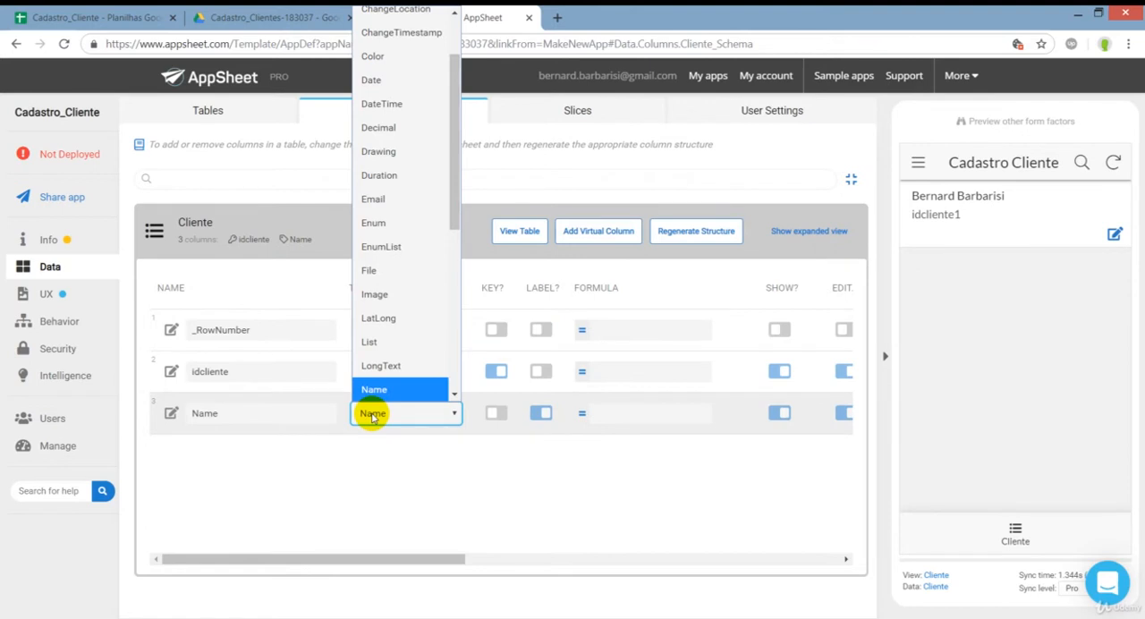
{"action": "left_click", "coordinate": [372, 416]}
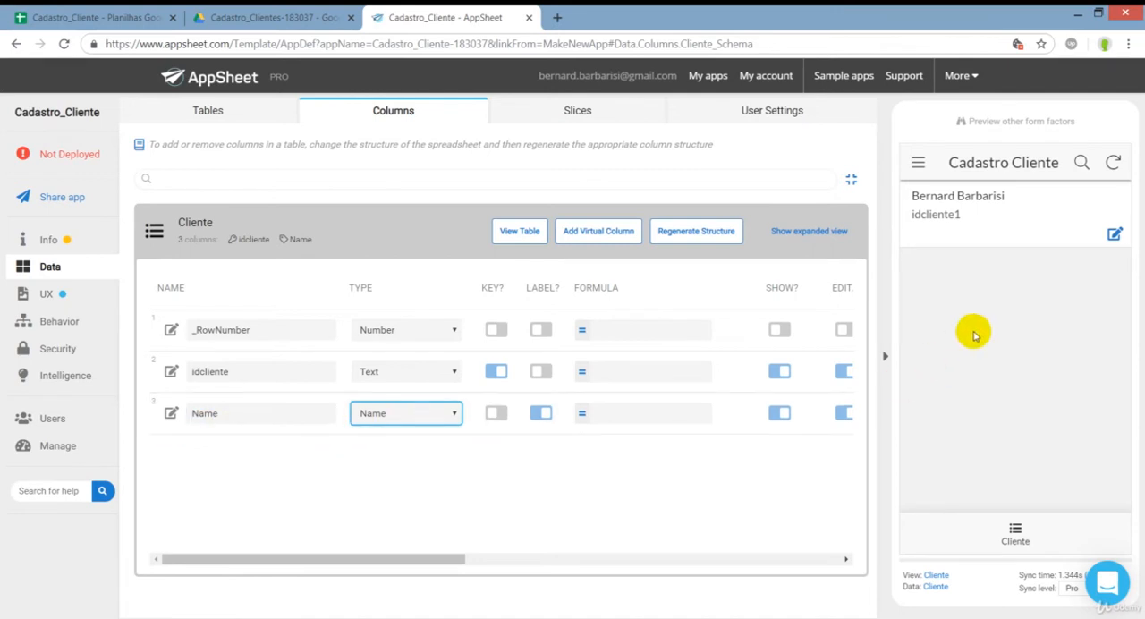
Set the display name of the Name column to the text expression "Nome do Cliente" and finish editing the column.
{"action": "left_click", "coordinate": [171, 415]}
{"action": "scroll", "coordinate": [465, 414], "scroll_direction": "down", "scroll_amount": 2}
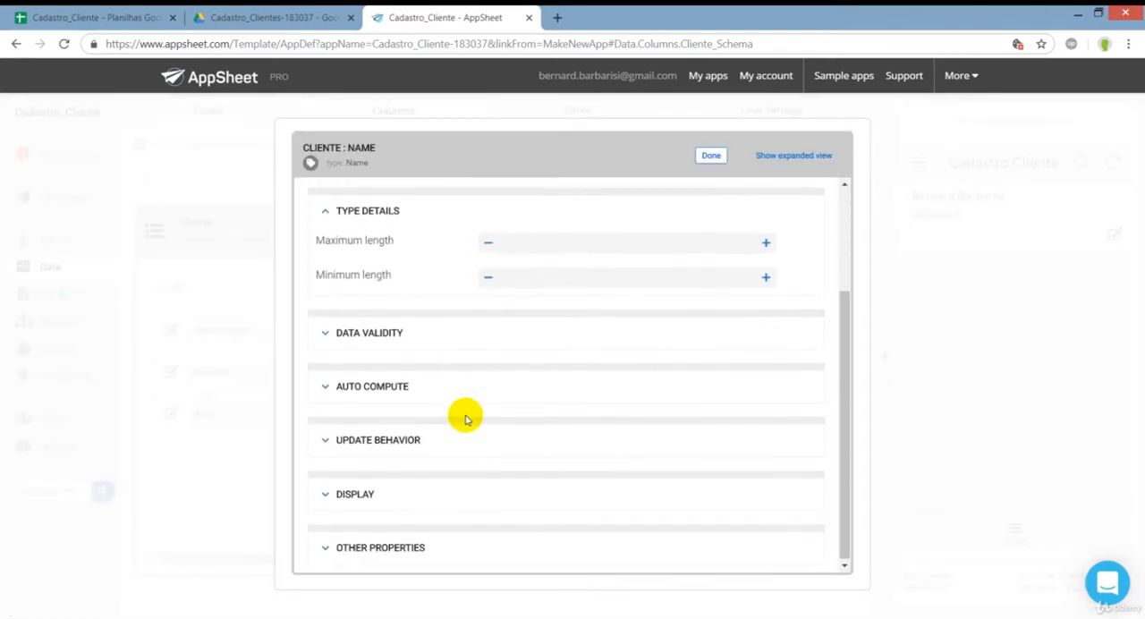
{"action": "left_click", "coordinate": [370, 497]}
{"action": "scroll", "coordinate": [473, 449], "scroll_direction": "down", "scroll_amount": 2}
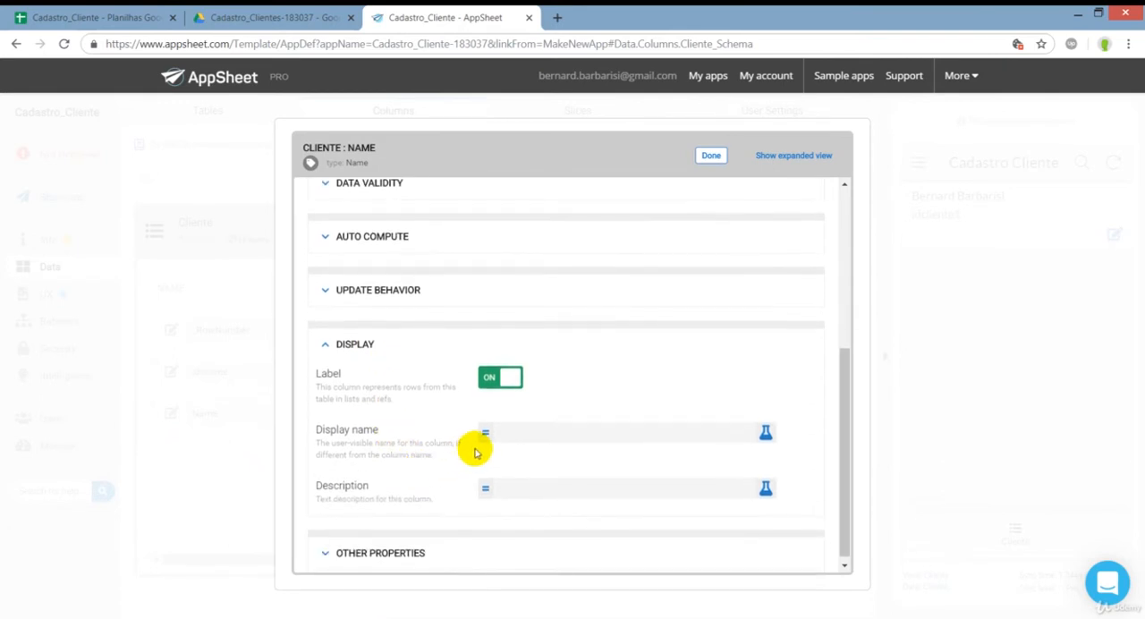
{"action": "left_click", "coordinate": [512, 436]}
{"action": "left_click", "coordinate": [520, 189]}
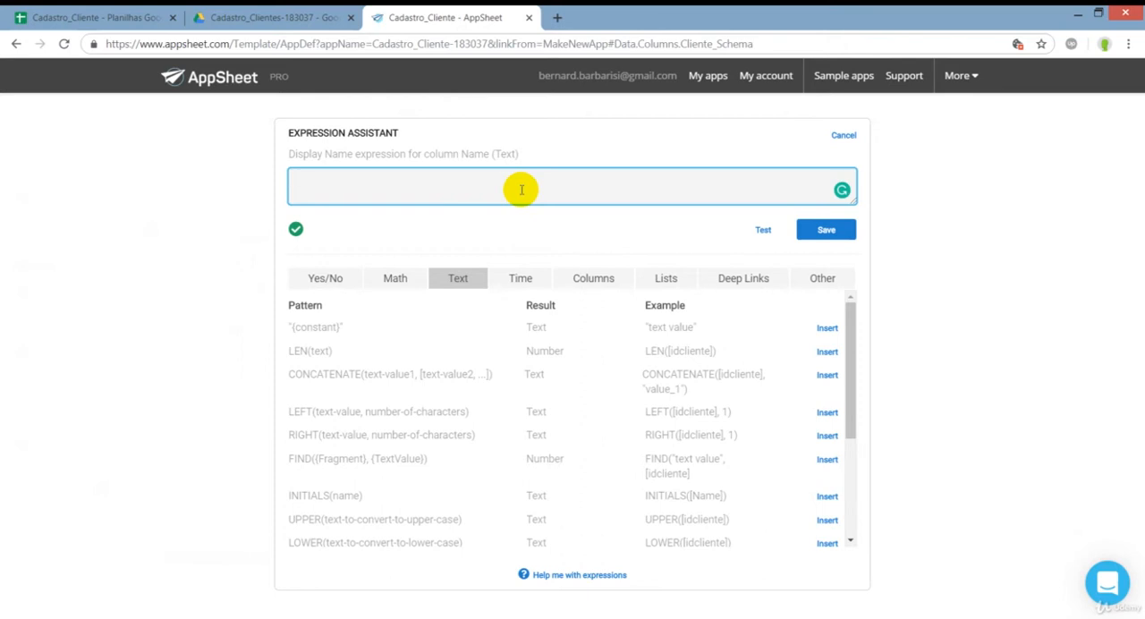
{"action": "type", "text": "\"Nome do Clie"}
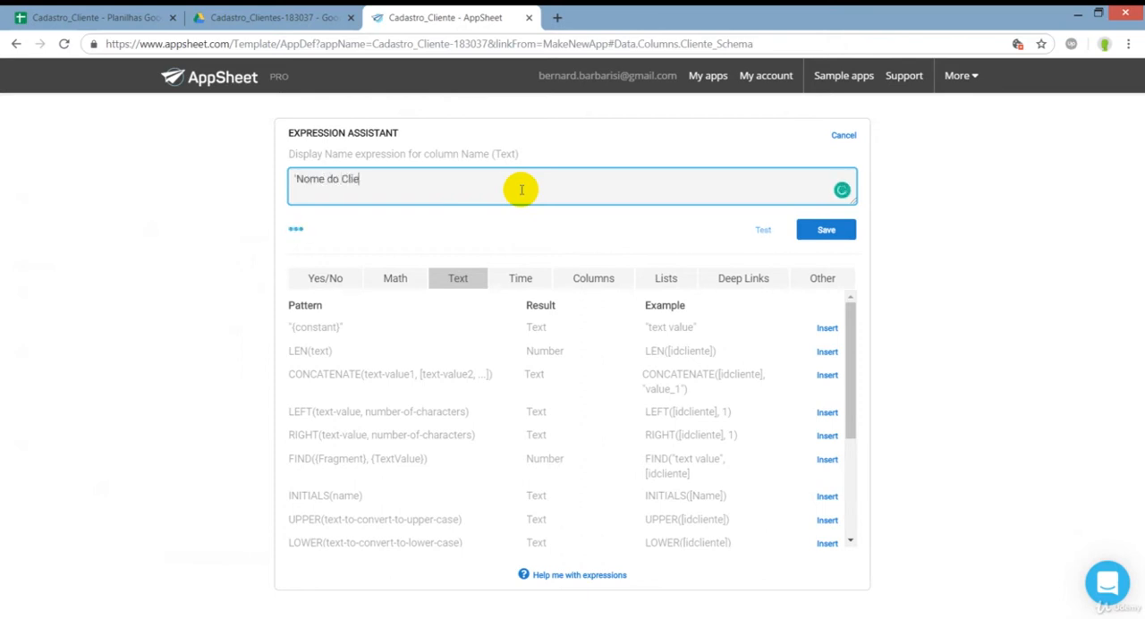
{"action": "type", "text": "nte"}
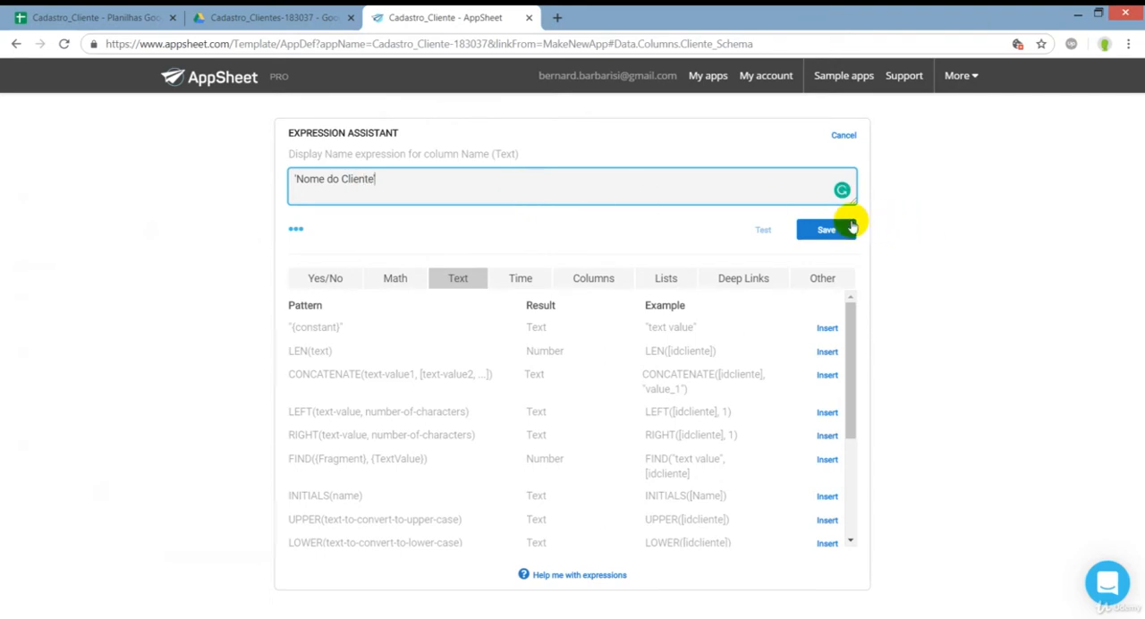
{"action": "left_click", "coordinate": [841, 230]}
{"action": "left_click", "coordinate": [711, 155]}
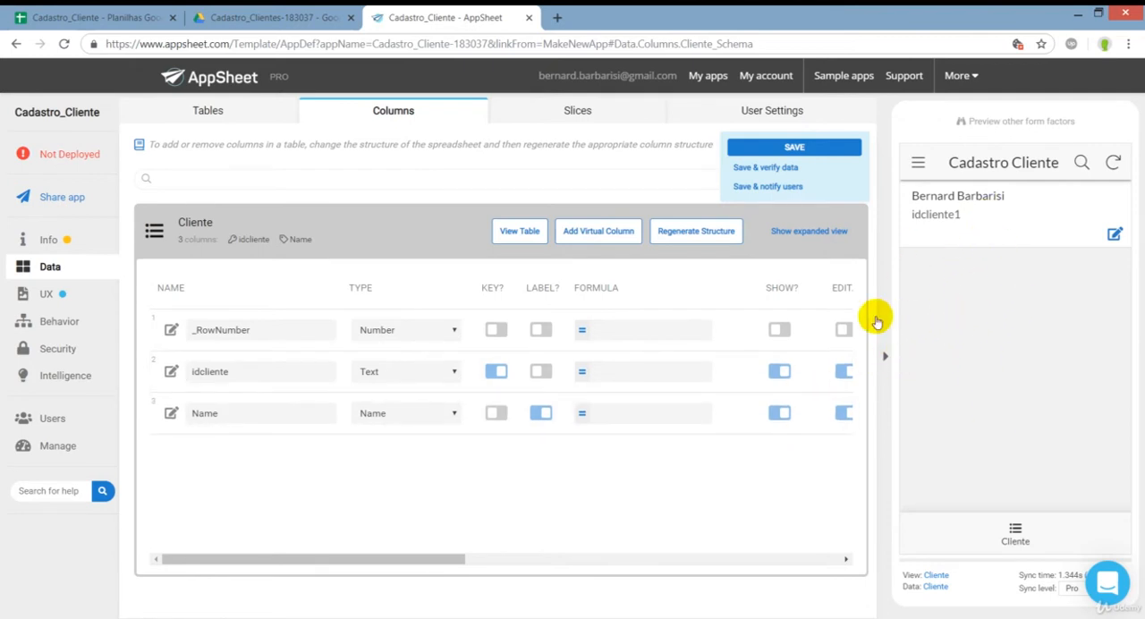
Open the Cliente table's storage settings and highlight the document ID in its Source Id.
{"action": "left_click", "coordinate": [345, 234]}
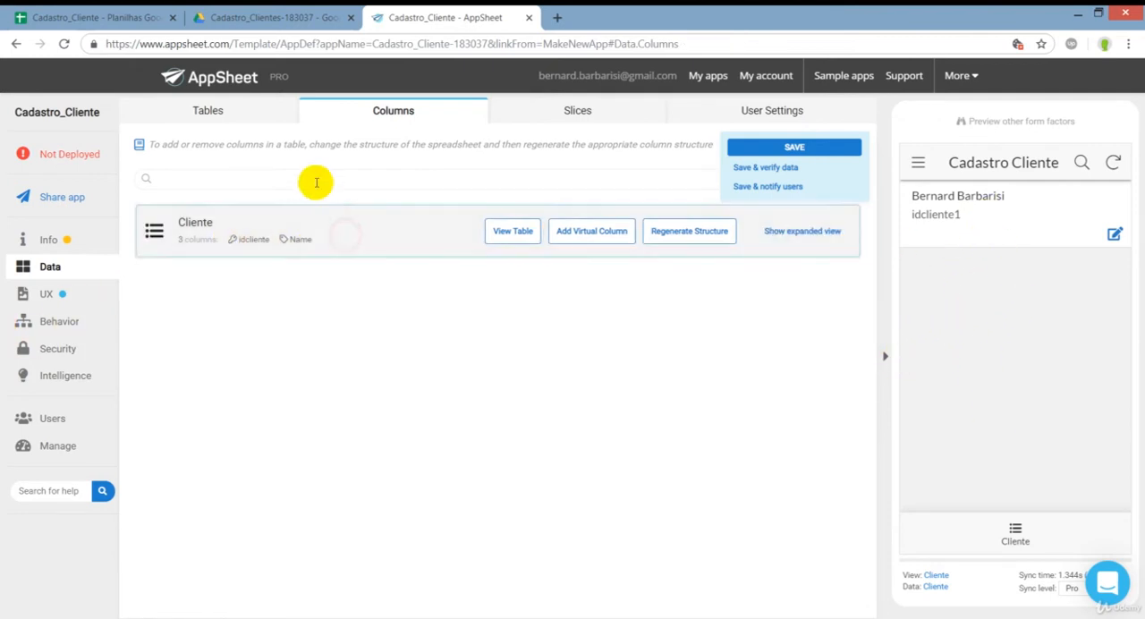
{"action": "left_click", "coordinate": [228, 112]}
{"action": "left_click", "coordinate": [263, 270]}
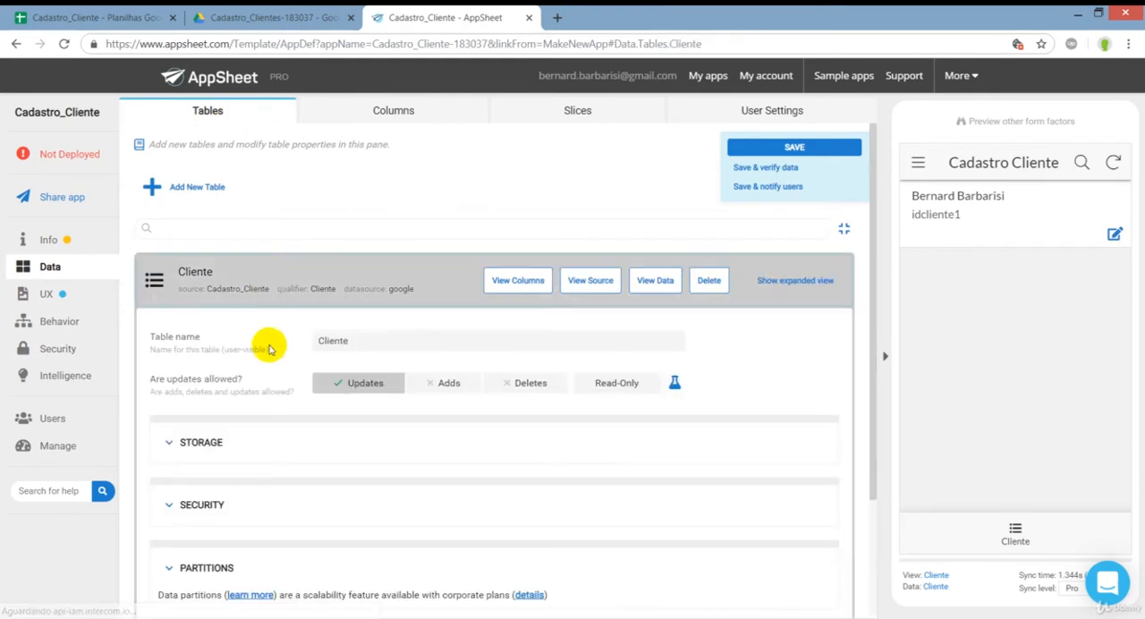
{"action": "scroll", "coordinate": [281, 450], "scroll_direction": "down", "scroll_amount": 2}
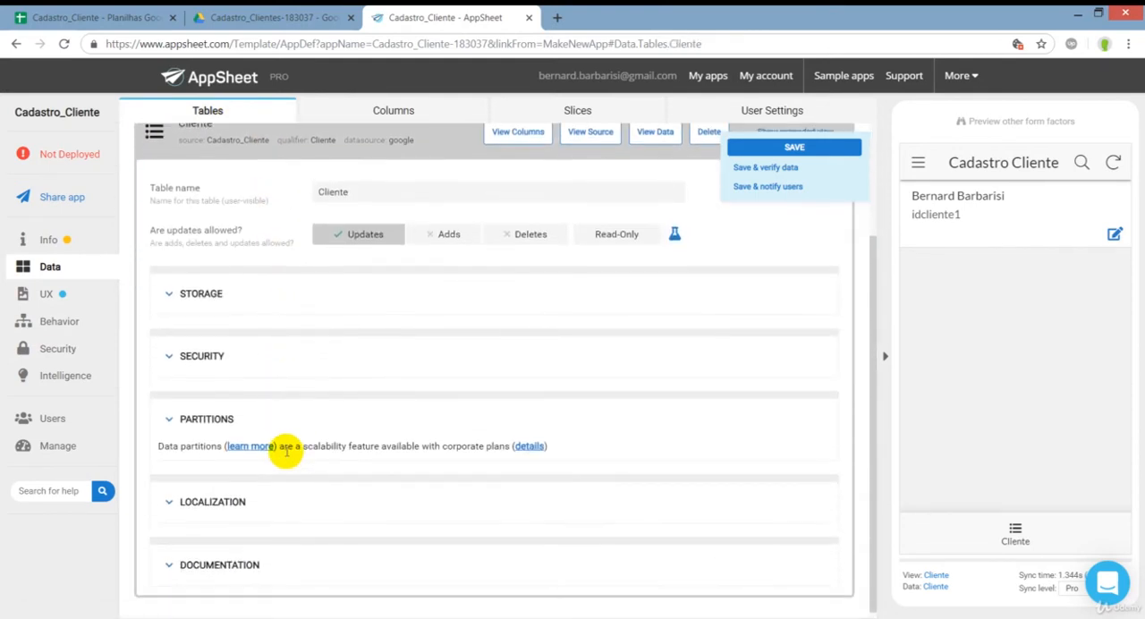
{"action": "left_click", "coordinate": [201, 294]}
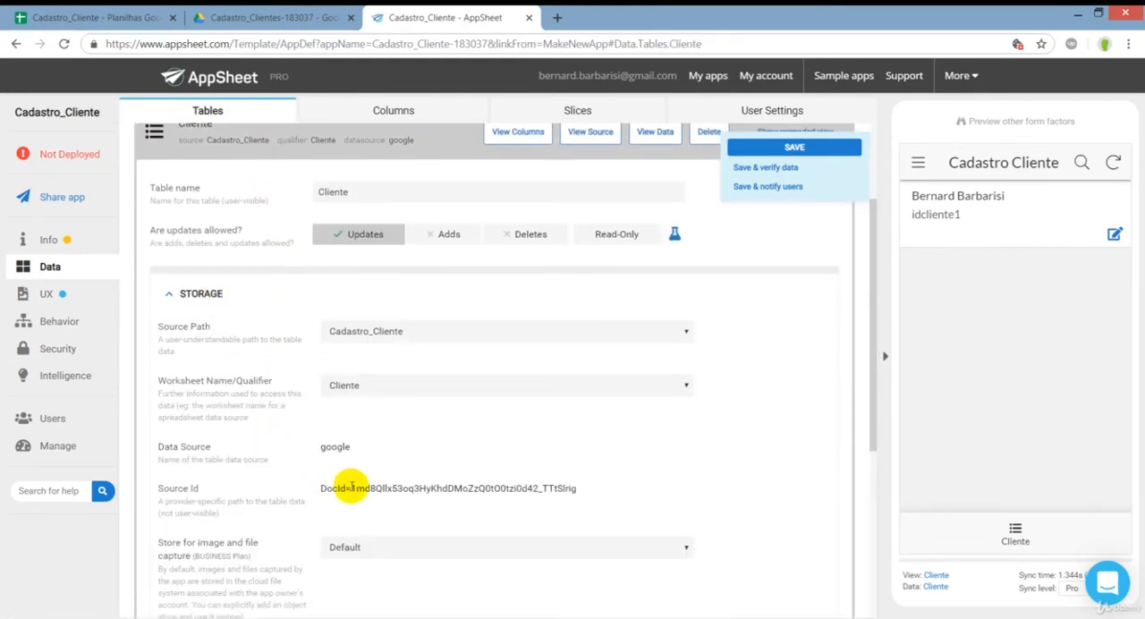
{"action": "left_click_drag", "start_coordinate": [351, 487], "coordinate": [580, 498]}
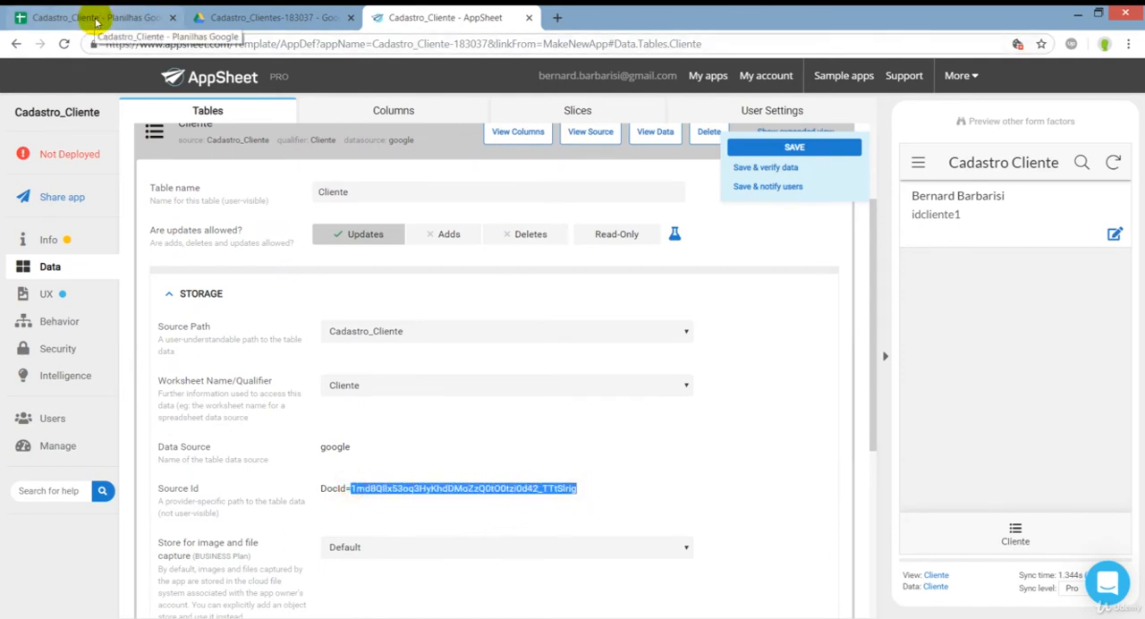
Compare the highlighted Source Id with the document ID in the Cadastro_Cliente spreadsheet's URL, and return to the AppSheet editor.
{"action": "left_click", "coordinate": [96, 18]}
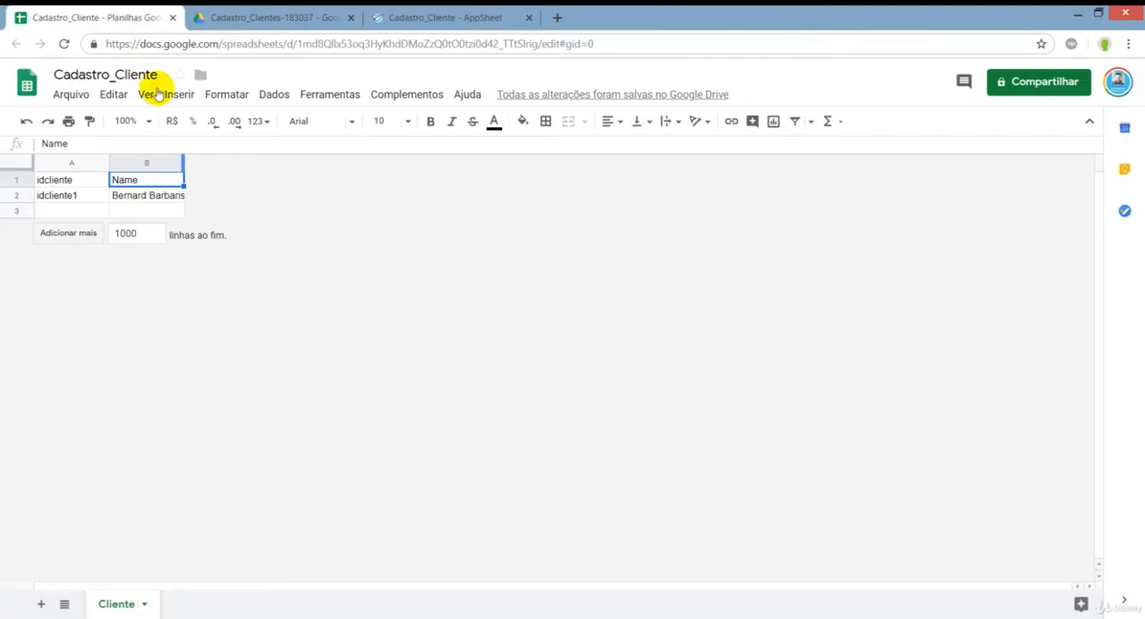
{"action": "left_click", "coordinate": [268, 43]}
{"action": "left_click_drag", "start_coordinate": [298, 44], "coordinate": [539, 35]}
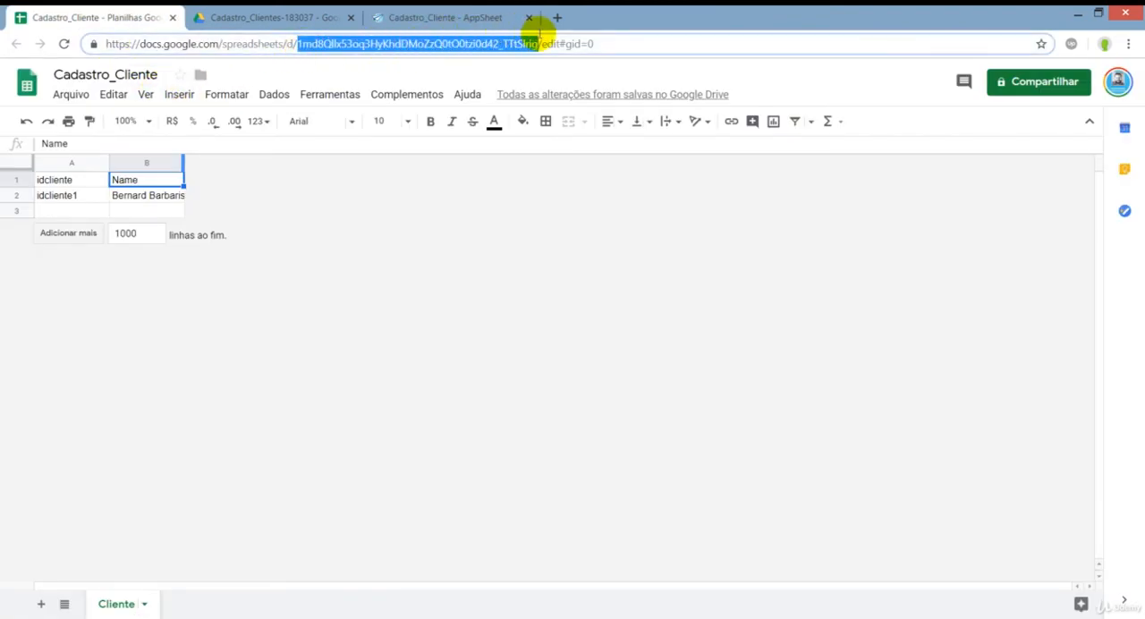
{"action": "left_click", "coordinate": [459, 17]}
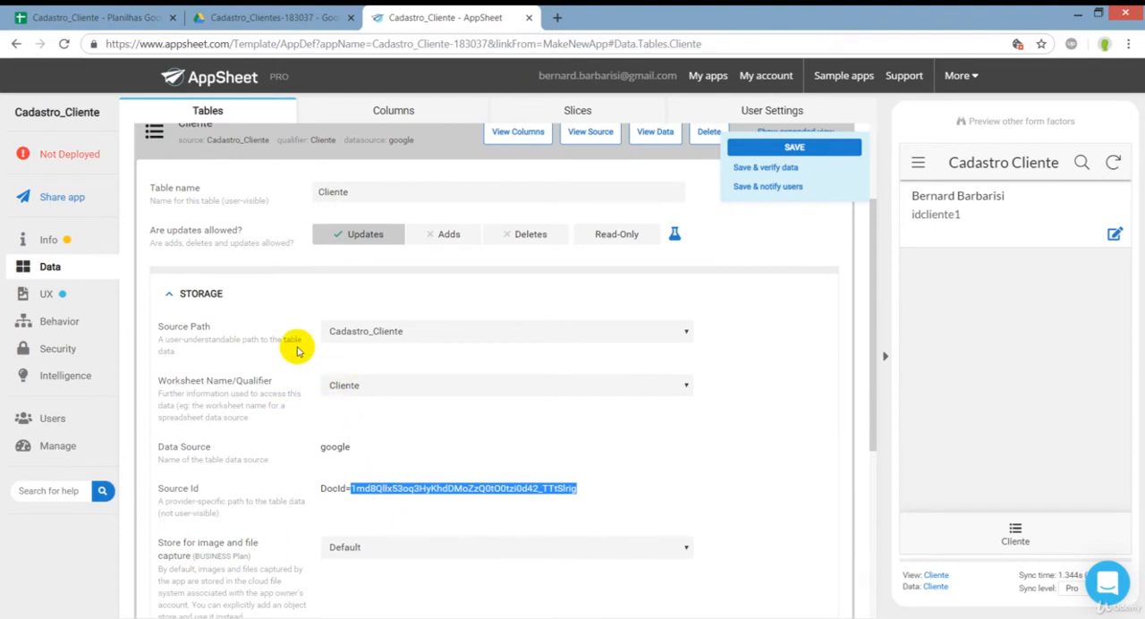
Review the Cliente table's column settings and the Name column's type options, and open and close the client record in the app preview.
{"action": "left_click", "coordinate": [320, 146]}
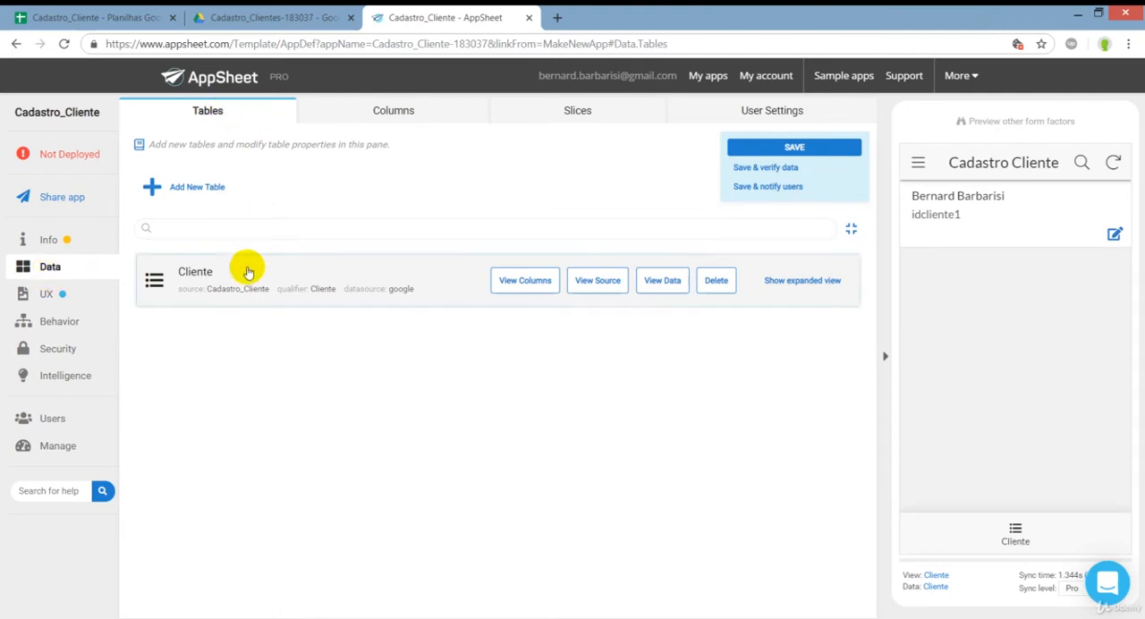
{"action": "left_click", "coordinate": [405, 113]}
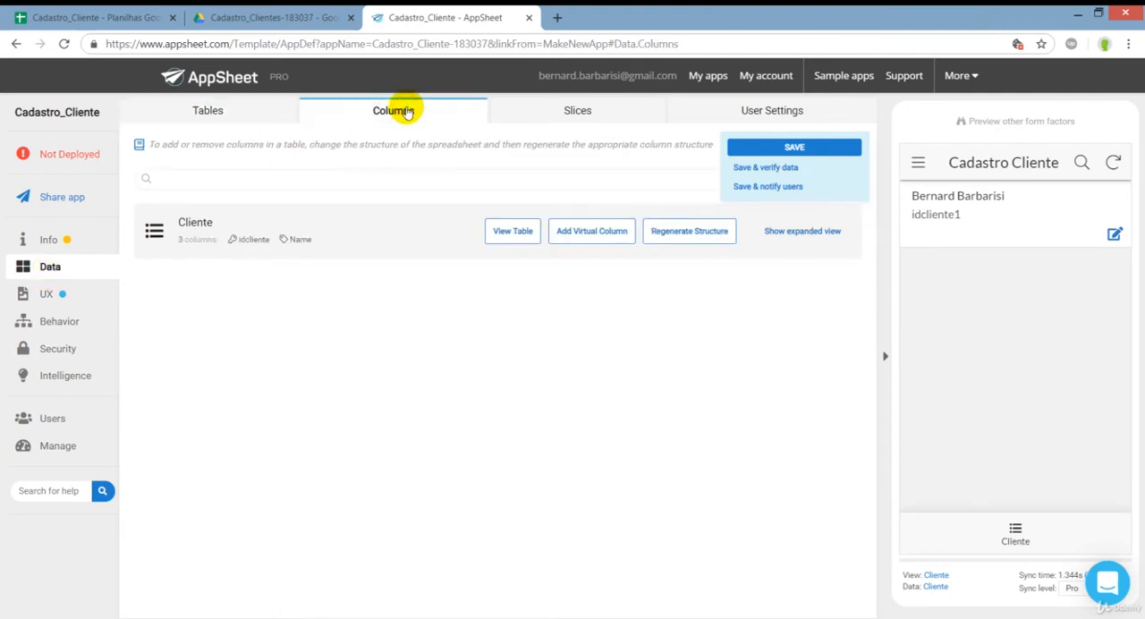
{"action": "left_click", "coordinate": [294, 225]}
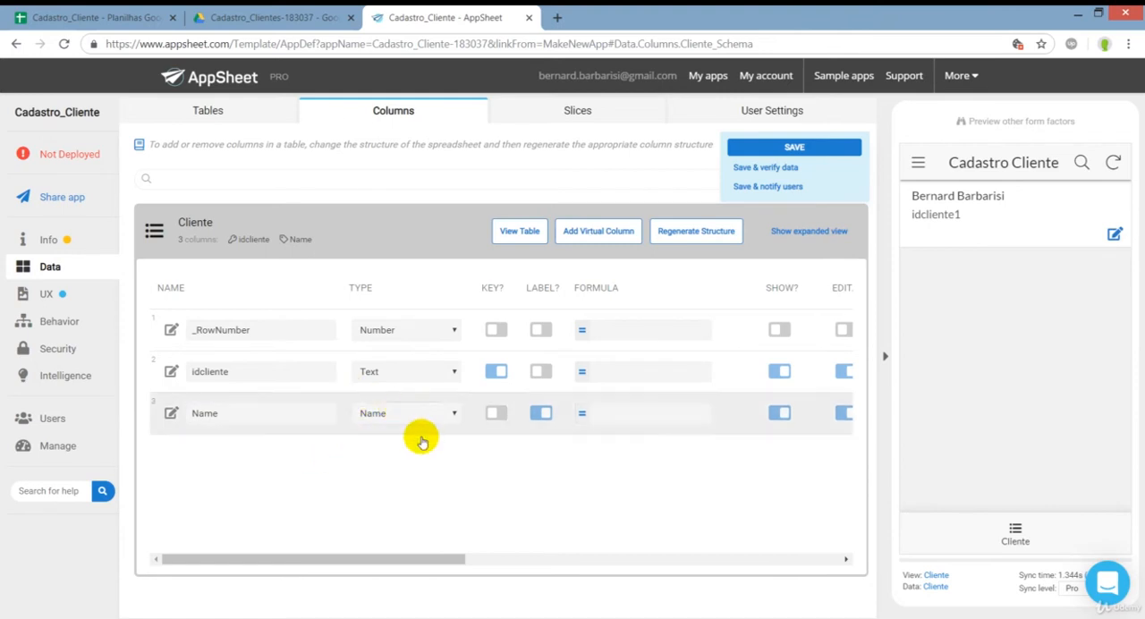
{"action": "left_click", "coordinate": [379, 416]}
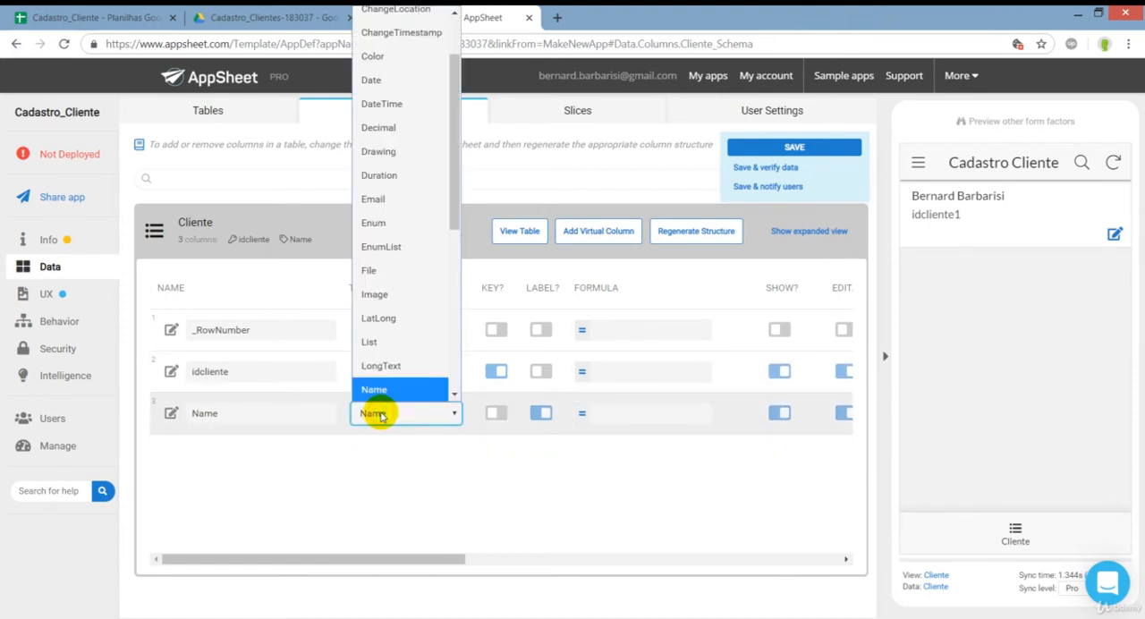
{"action": "left_click", "coordinate": [380, 416]}
{"action": "left_click_drag", "start_coordinate": [379, 552], "coordinate": [534, 561]}
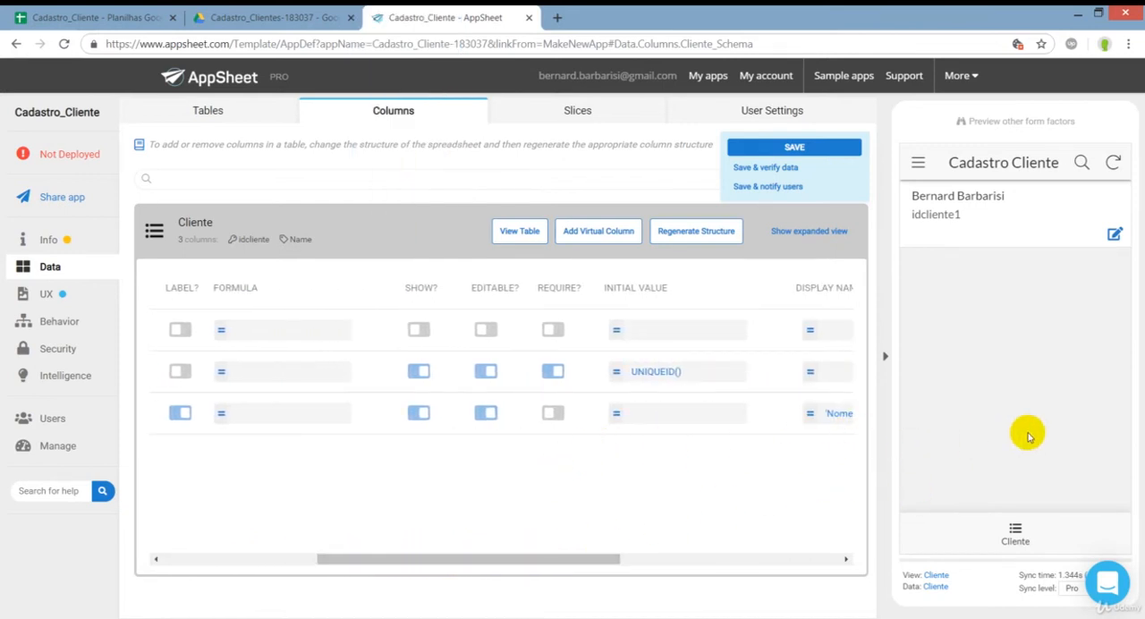
{"action": "left_click_drag", "start_coordinate": [509, 557], "coordinate": [323, 545]}
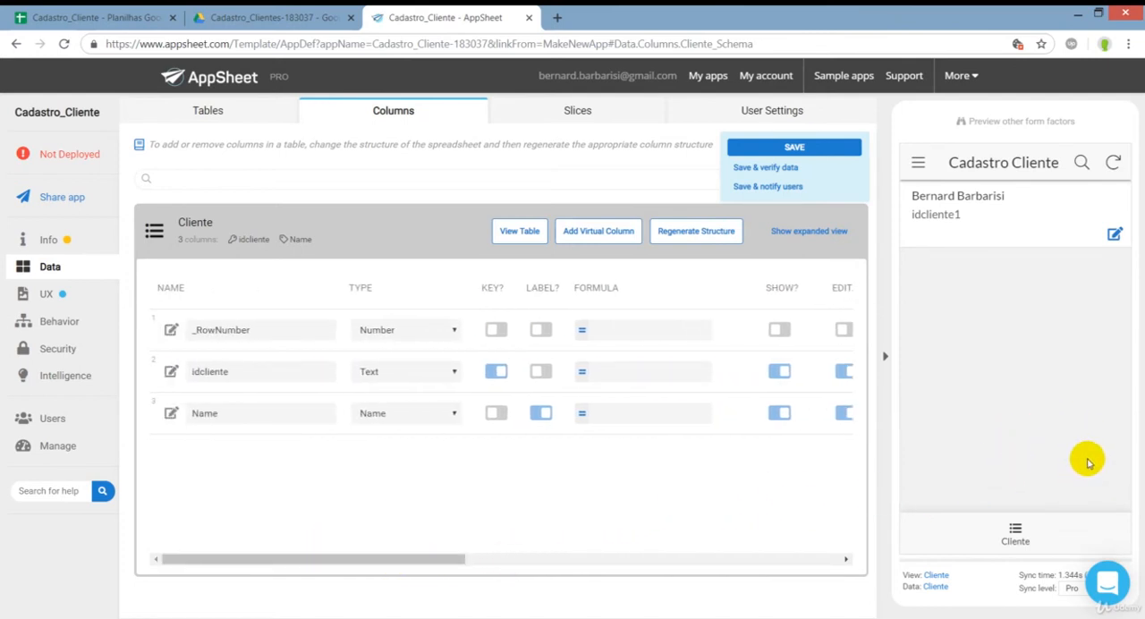
{"action": "left_click", "coordinate": [1020, 228]}
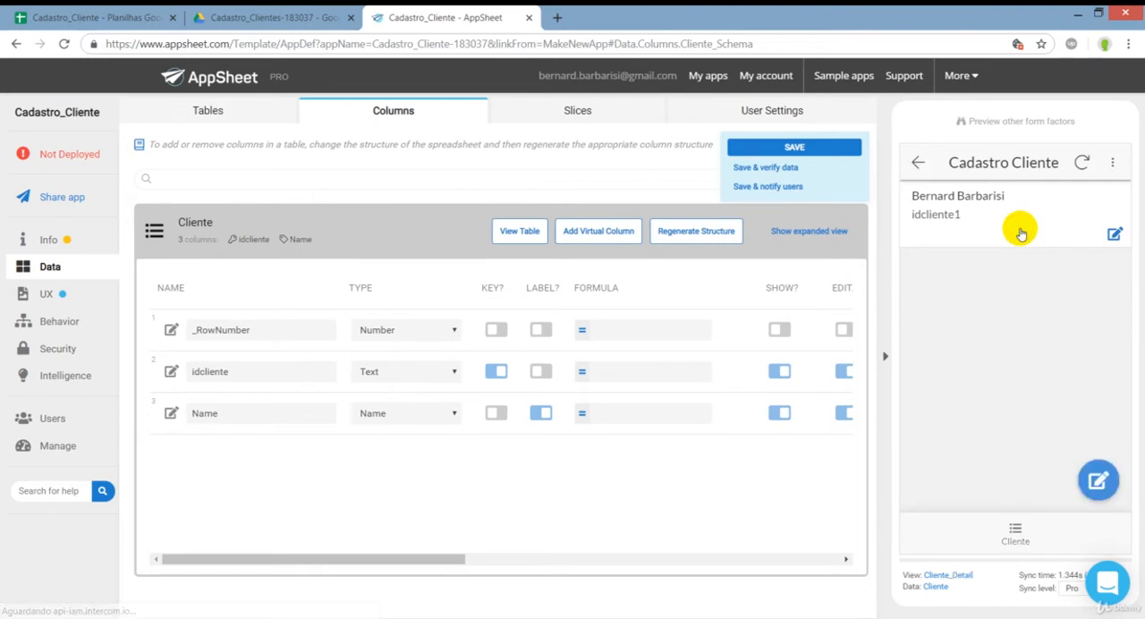
{"action": "left_click", "coordinate": [918, 162]}
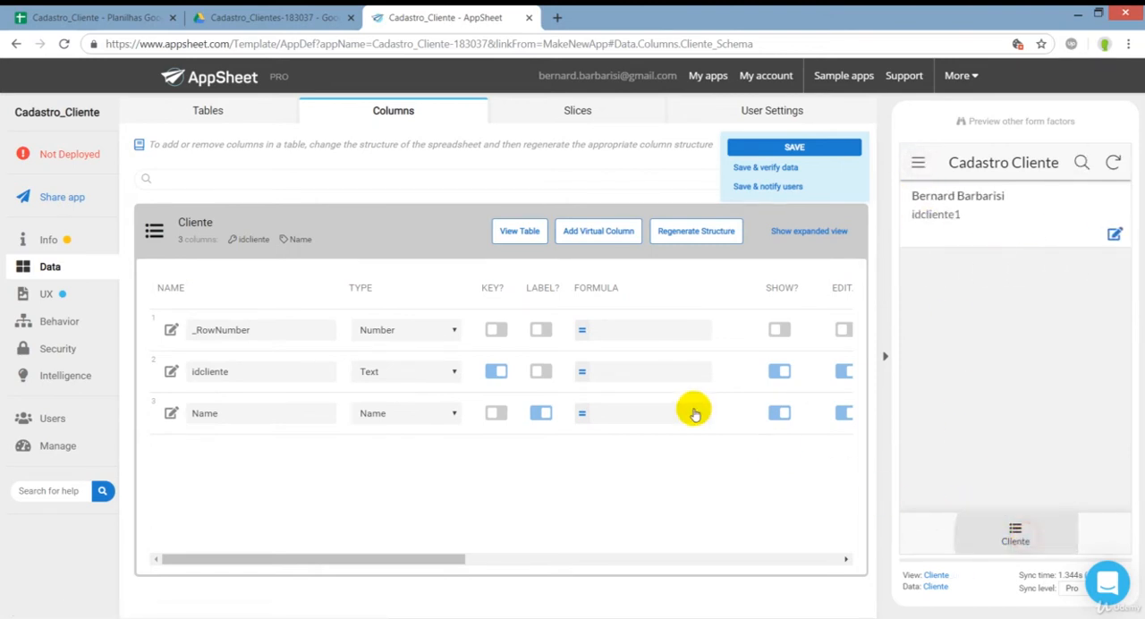
Allow adds alongside updates for the Cliente table, trying the deletes permission but leaving it off.
{"action": "left_click", "coordinate": [398, 233]}
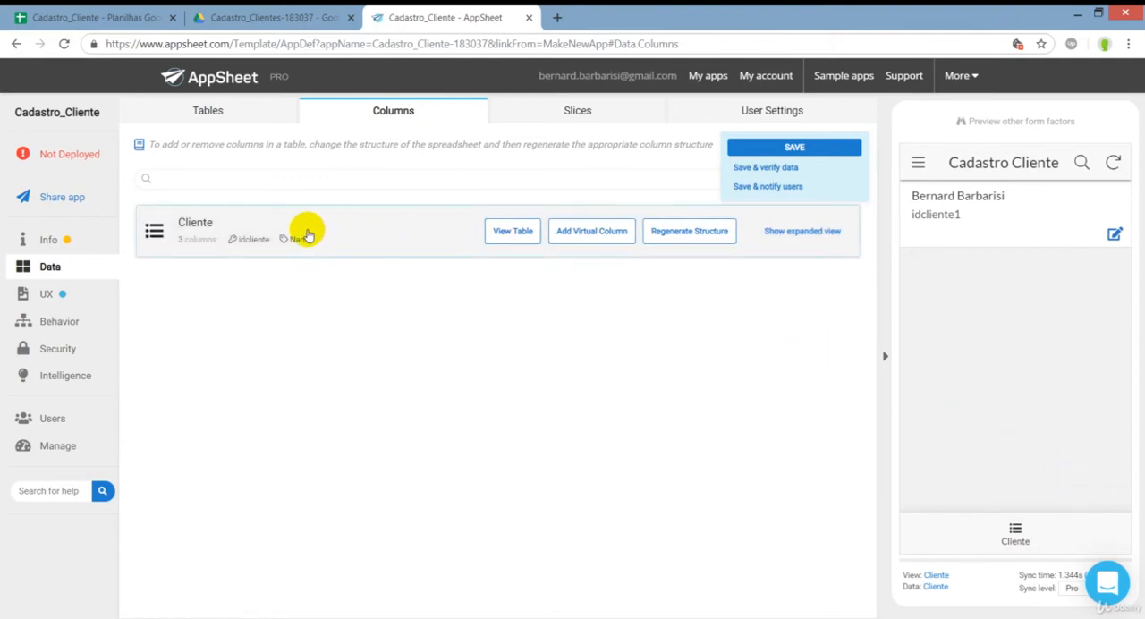
{"action": "left_click", "coordinate": [202, 111]}
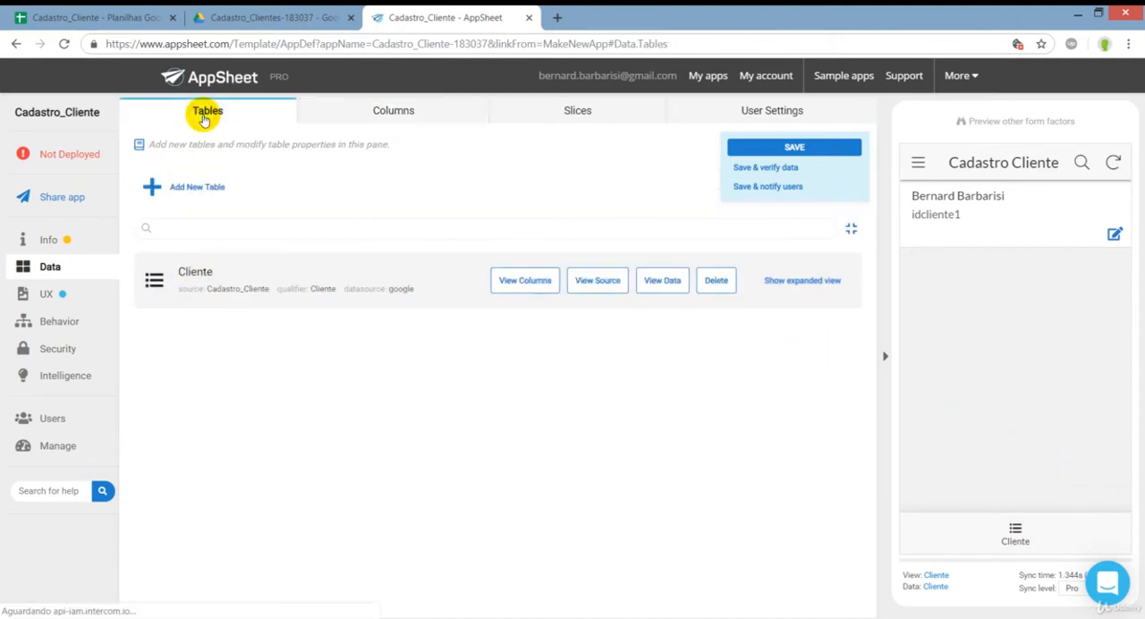
{"action": "left_click", "coordinate": [253, 265]}
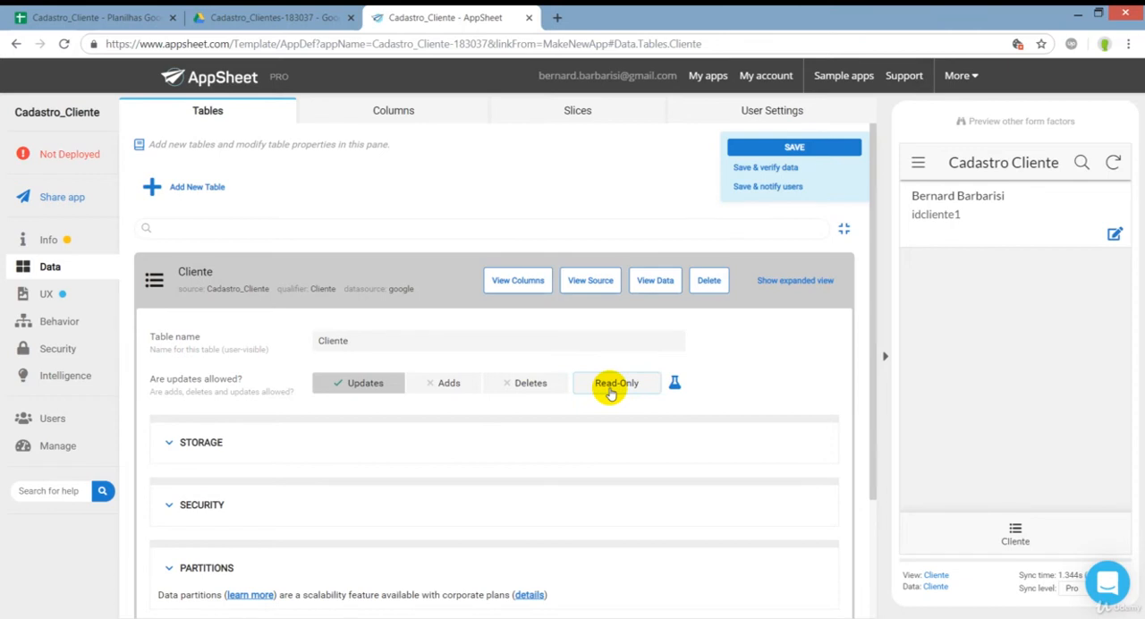
{"action": "left_click", "coordinate": [445, 383]}
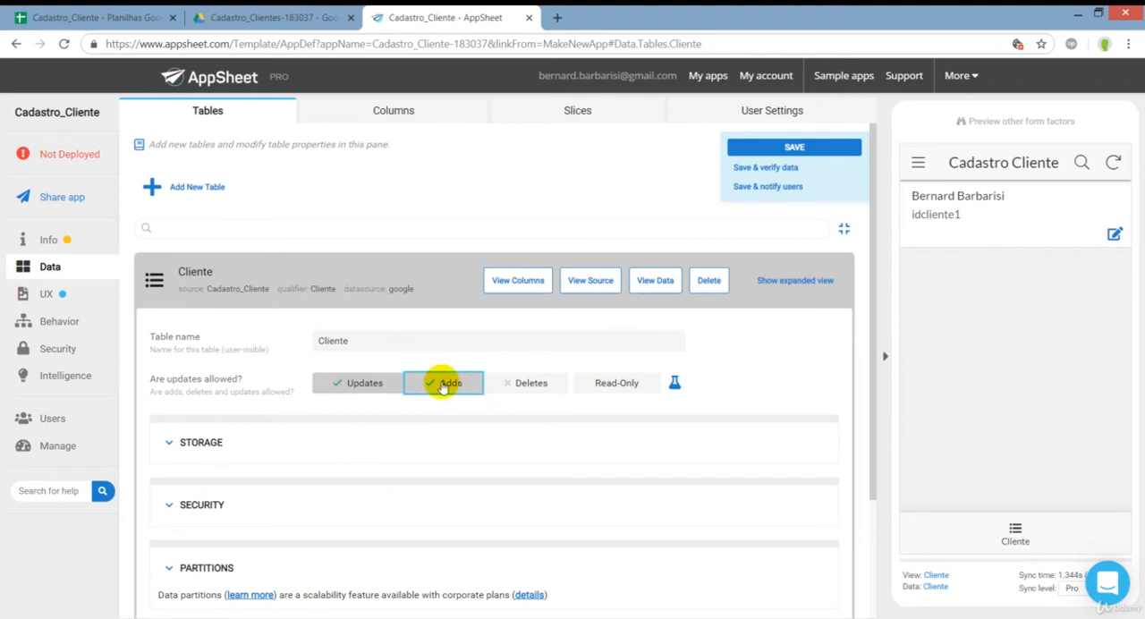
{"action": "left_click", "coordinate": [527, 386]}
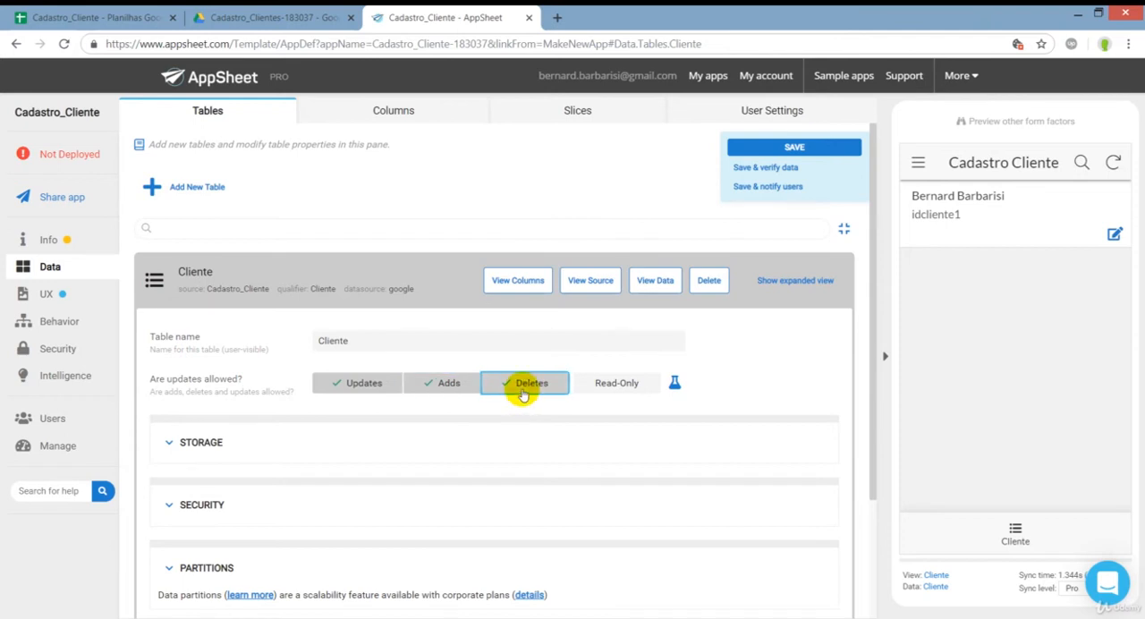
{"action": "left_click", "coordinate": [523, 389]}
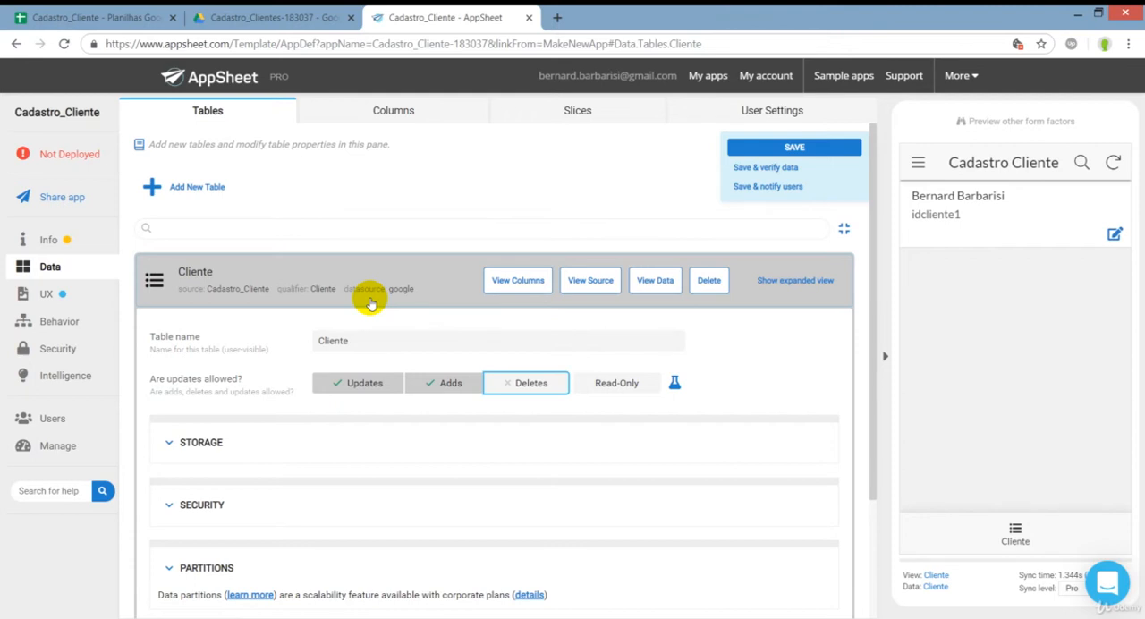
{"action": "left_click", "coordinate": [378, 289]}
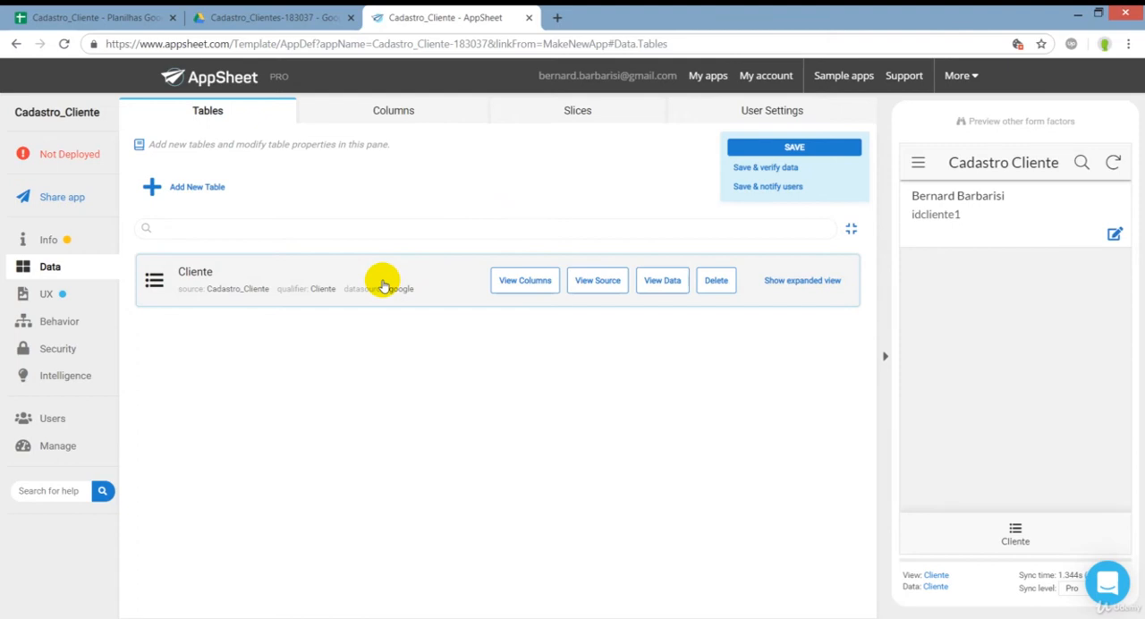
{"action": "left_click", "coordinate": [382, 284]}
{"action": "left_click", "coordinate": [378, 282]}
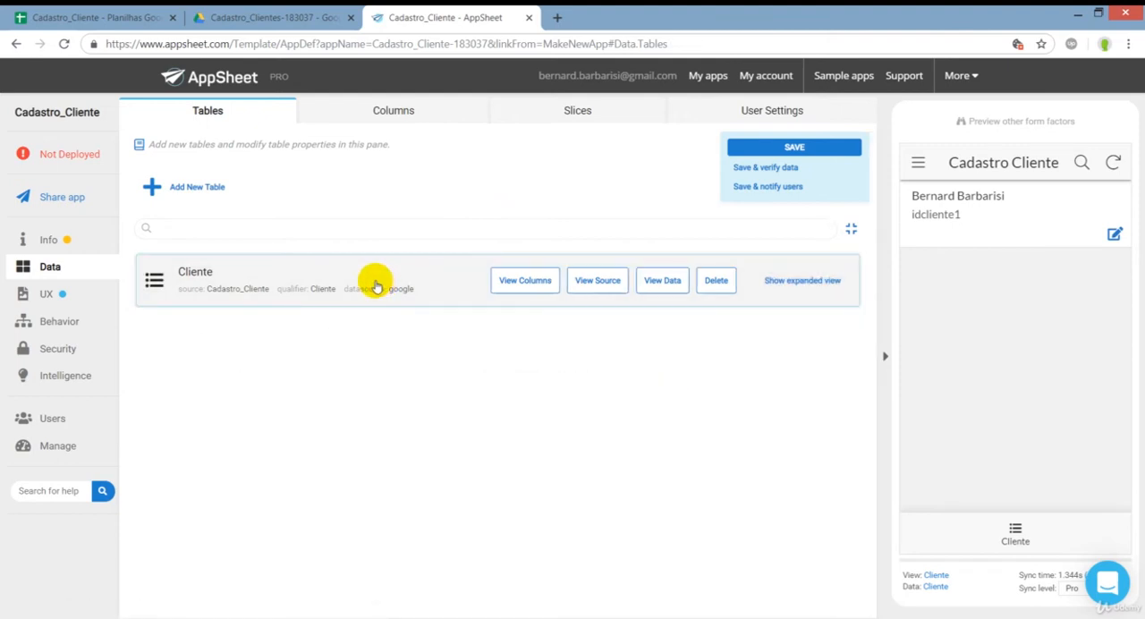
{"action": "left_click", "coordinate": [342, 278]}
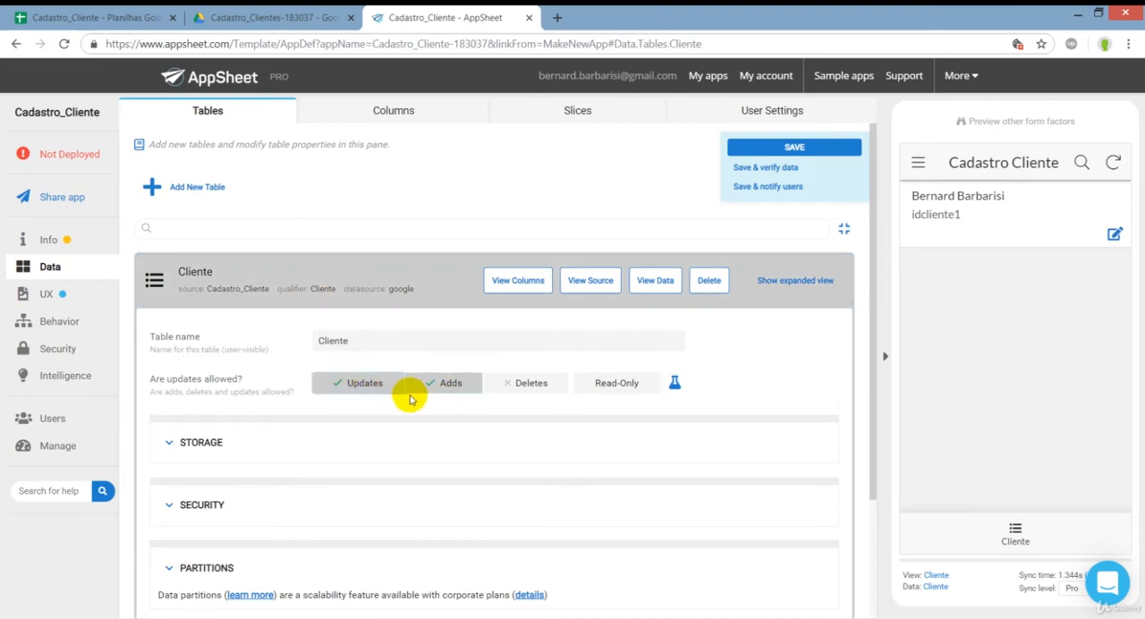
{"action": "left_click", "coordinate": [409, 283]}
Compare the Cliente table's column list with the idcliente and Name columns in the Cadastro_Cliente spreadsheet, and return to the AppSheet editor.
{"action": "left_click", "coordinate": [379, 114]}
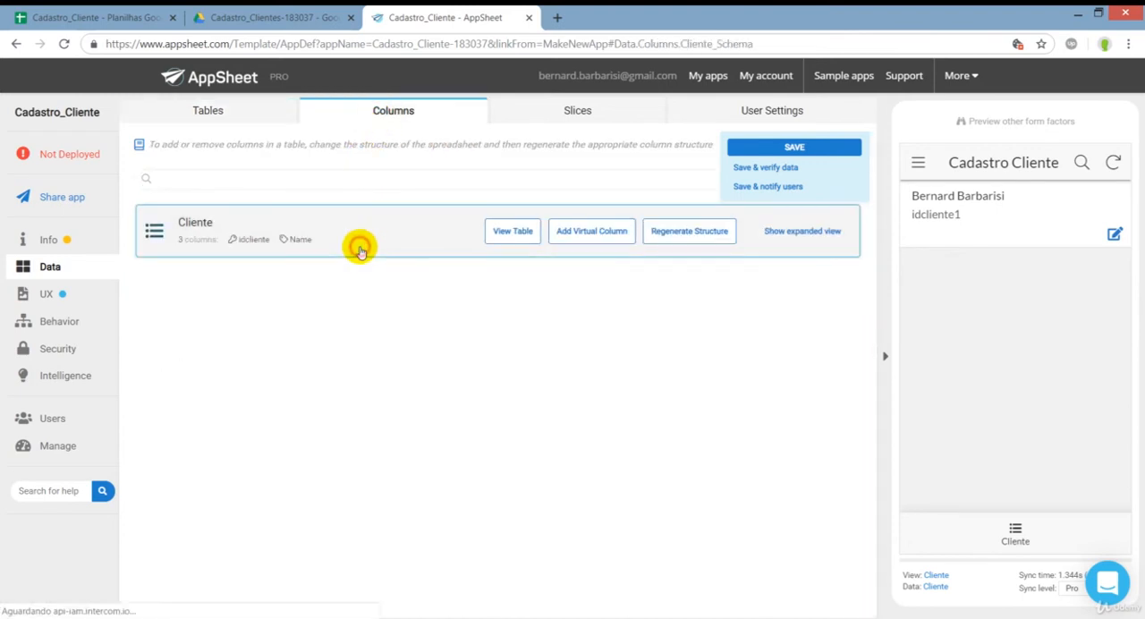
{"action": "left_click", "coordinate": [358, 239]}
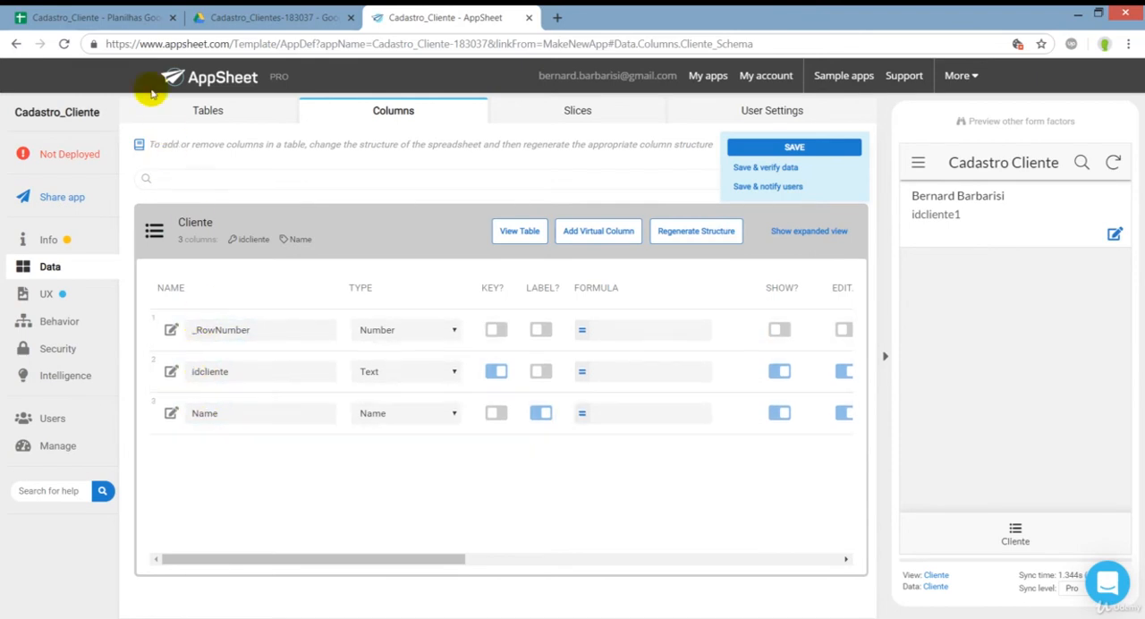
{"action": "left_click", "coordinate": [87, 18]}
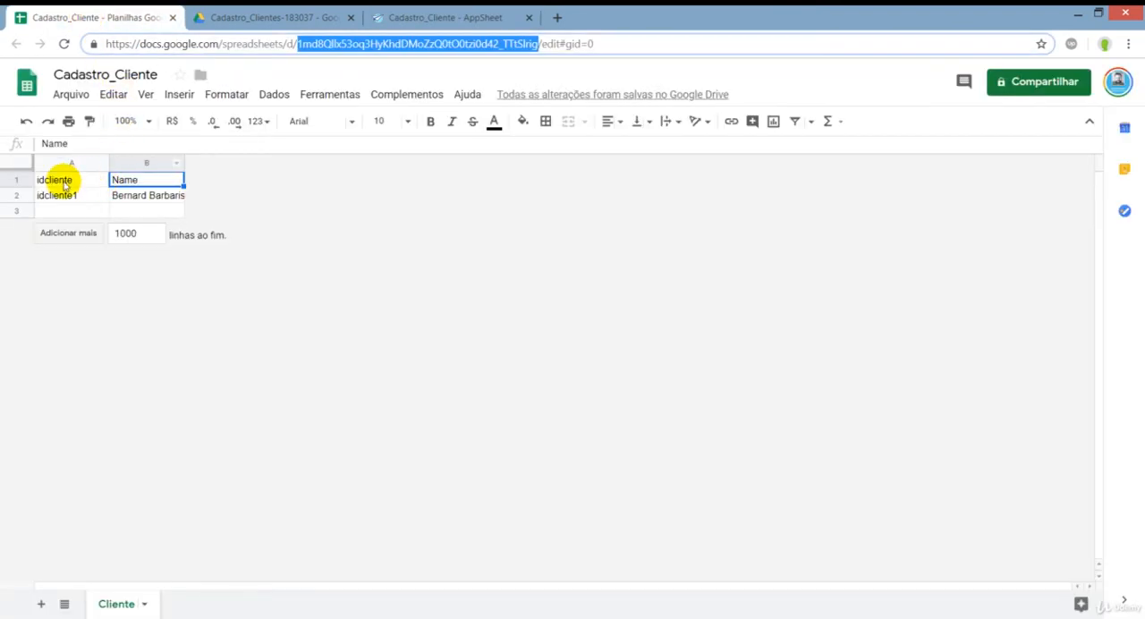
{"action": "left_click_drag", "start_coordinate": [64, 185], "coordinate": [63, 198]}
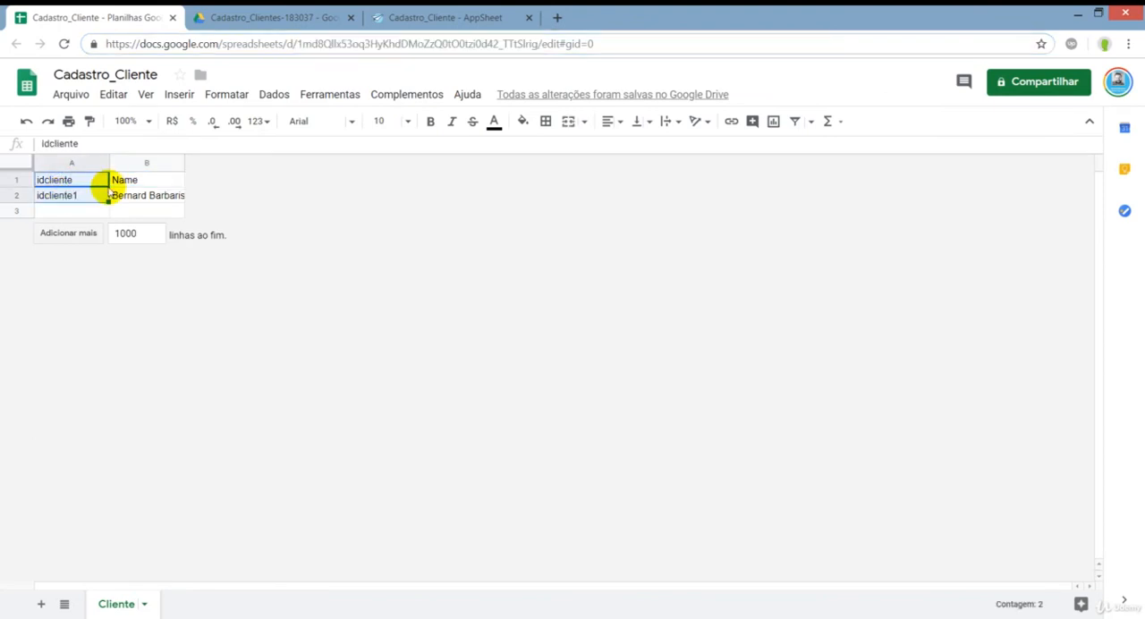
{"action": "left_click_drag", "start_coordinate": [123, 180], "coordinate": [135, 195]}
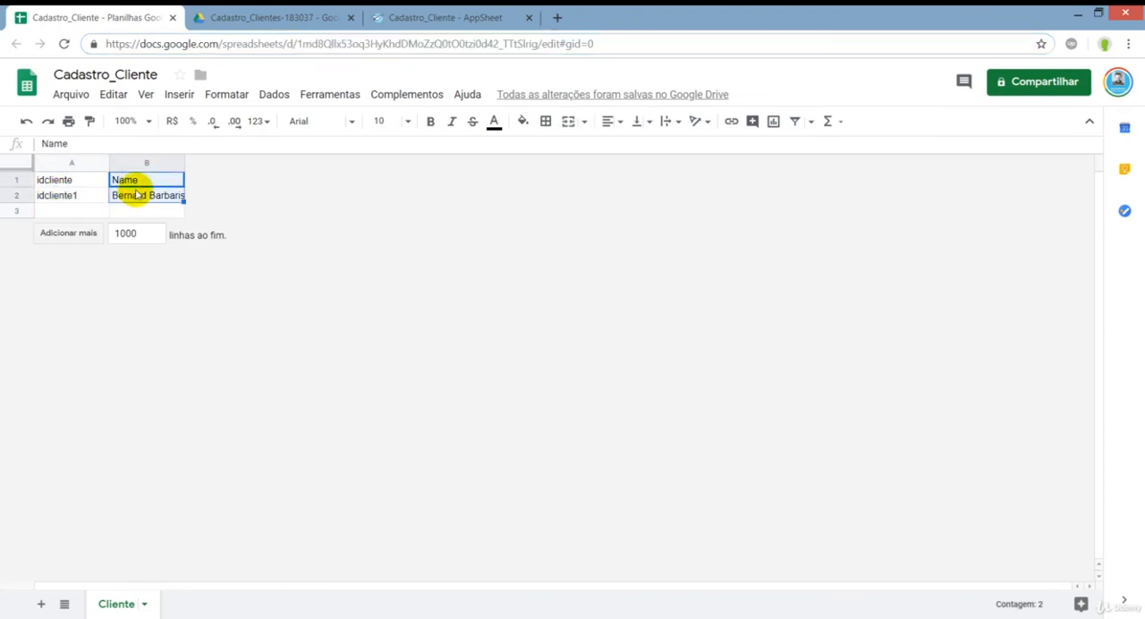
{"action": "left_click", "coordinate": [419, 17]}
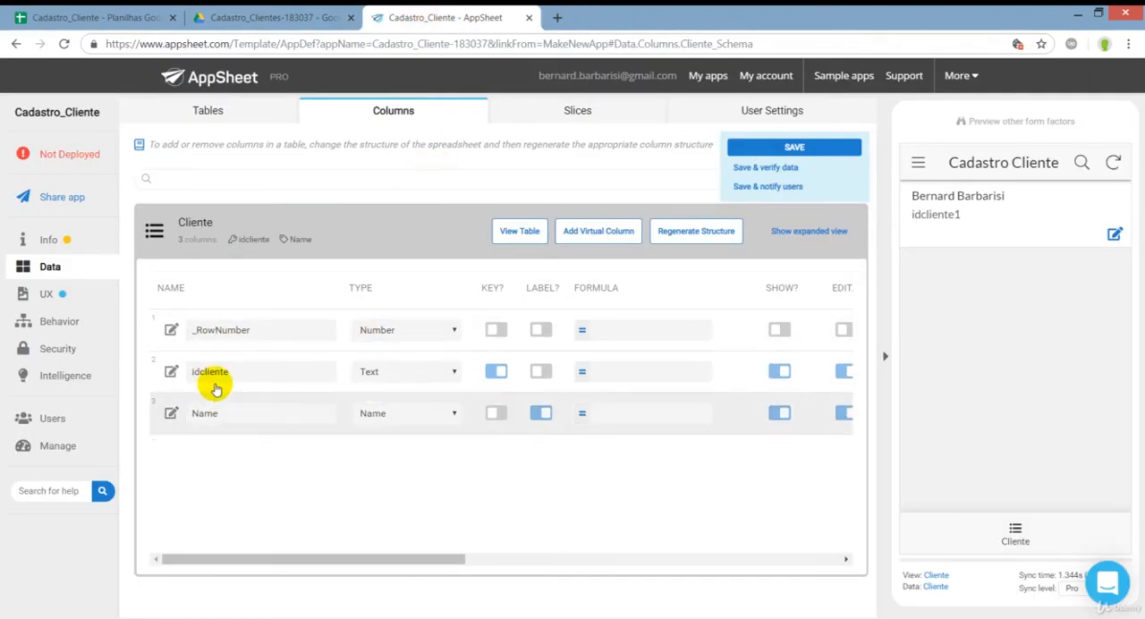
Examine the Initial Value settings of the Cliente columns and open the UNIQUEID() initial value expression of idcliente.
{"action": "left_click_drag", "start_coordinate": [242, 558], "coordinate": [215, 552]}
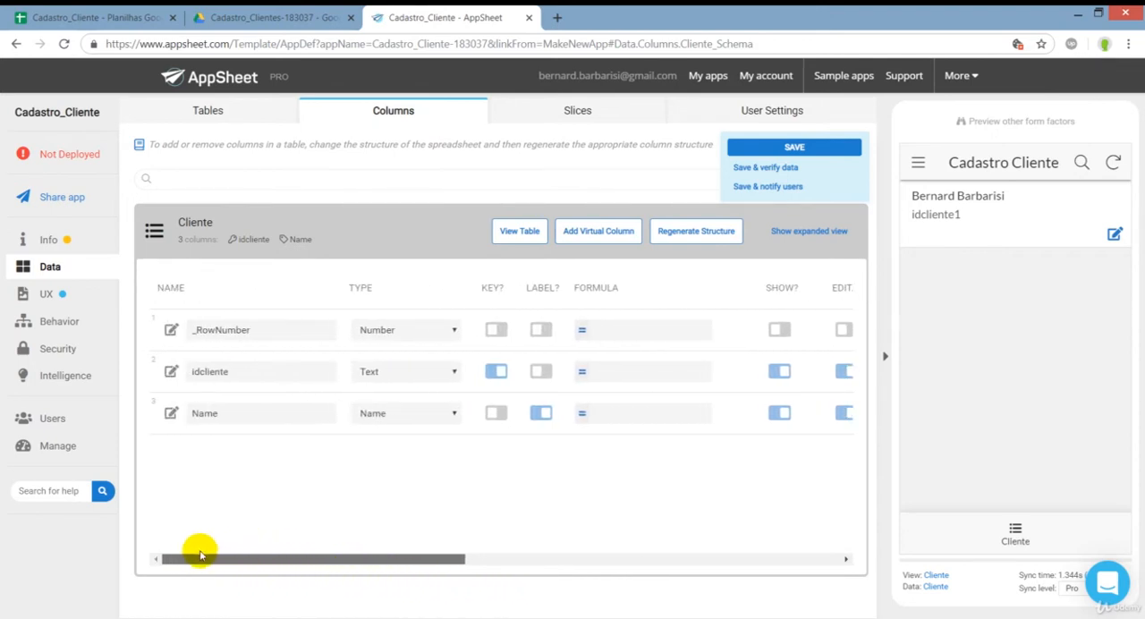
{"action": "left_click_drag", "start_coordinate": [200, 551], "coordinate": [176, 564]}
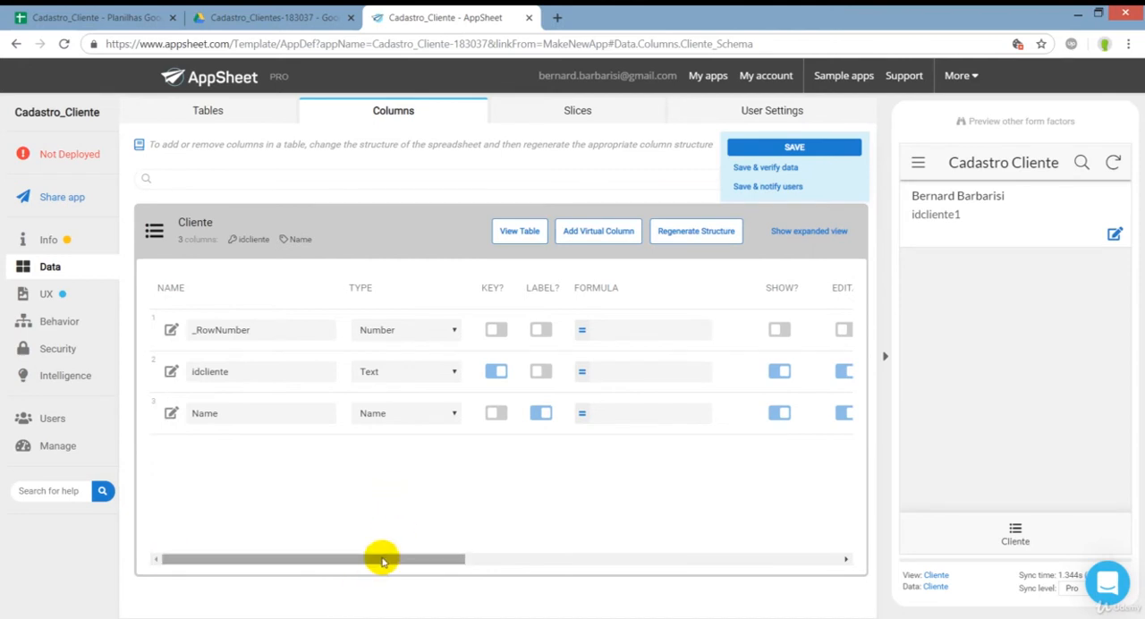
{"action": "left_click_drag", "start_coordinate": [381, 554], "coordinate": [356, 560]}
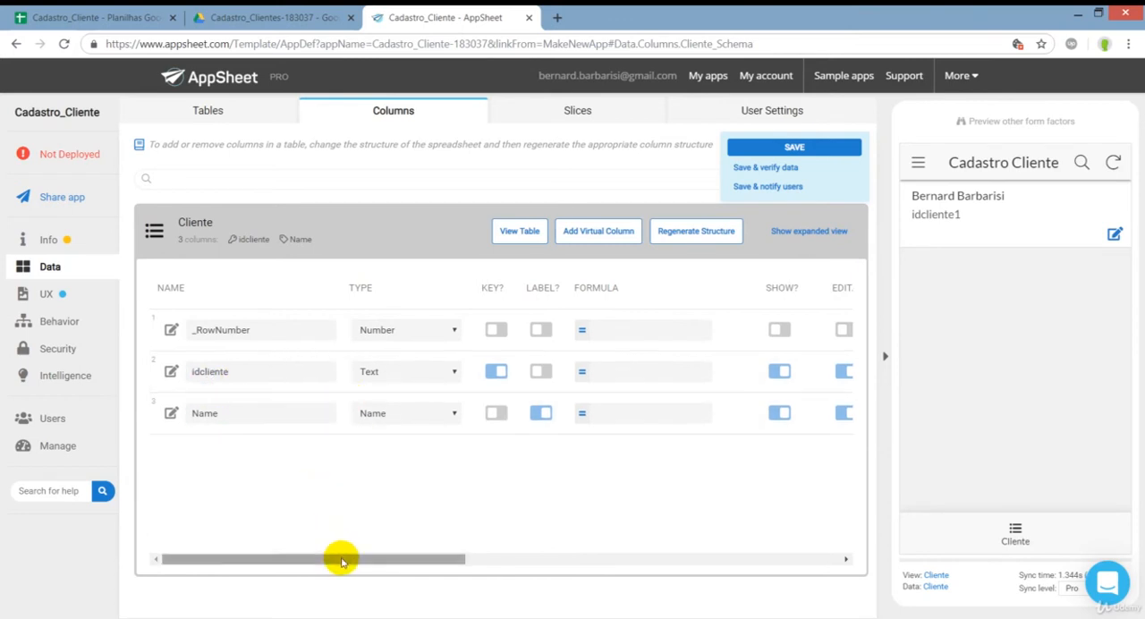
{"action": "left_click_drag", "start_coordinate": [340, 557], "coordinate": [561, 570]}
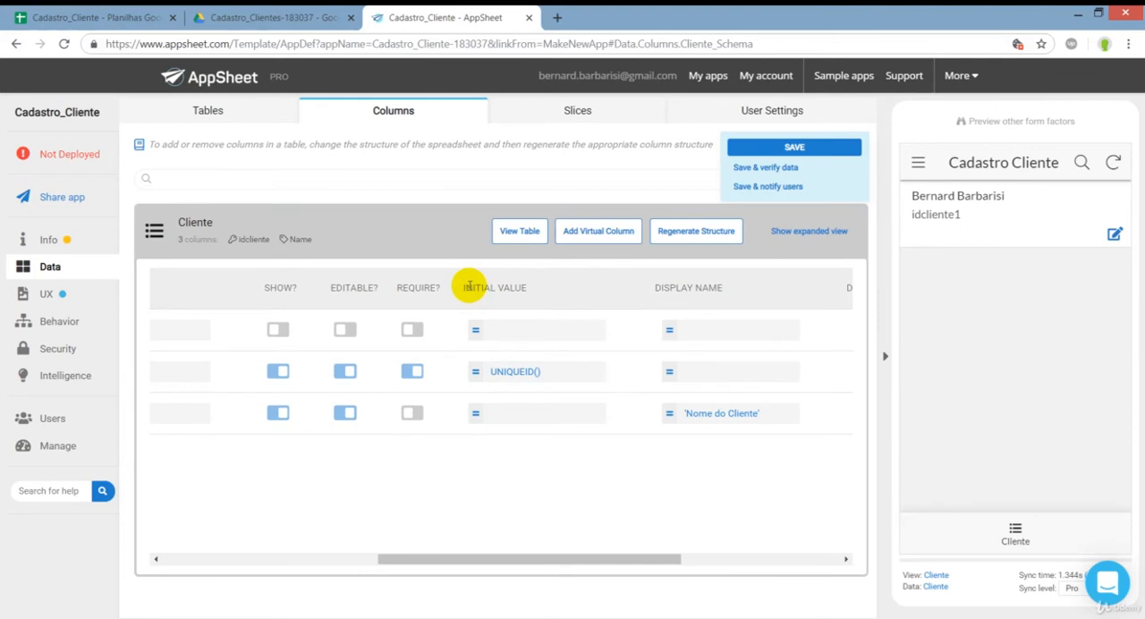
{"action": "left_click_drag", "start_coordinate": [468, 287], "coordinate": [526, 287]}
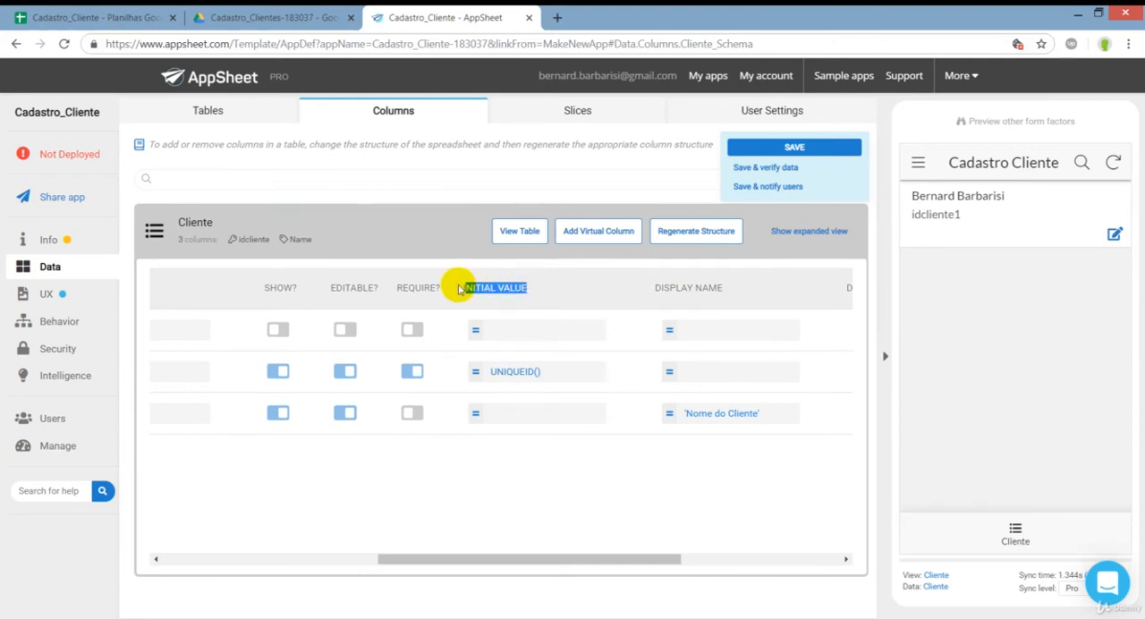
{"action": "left_click", "coordinate": [512, 376]}
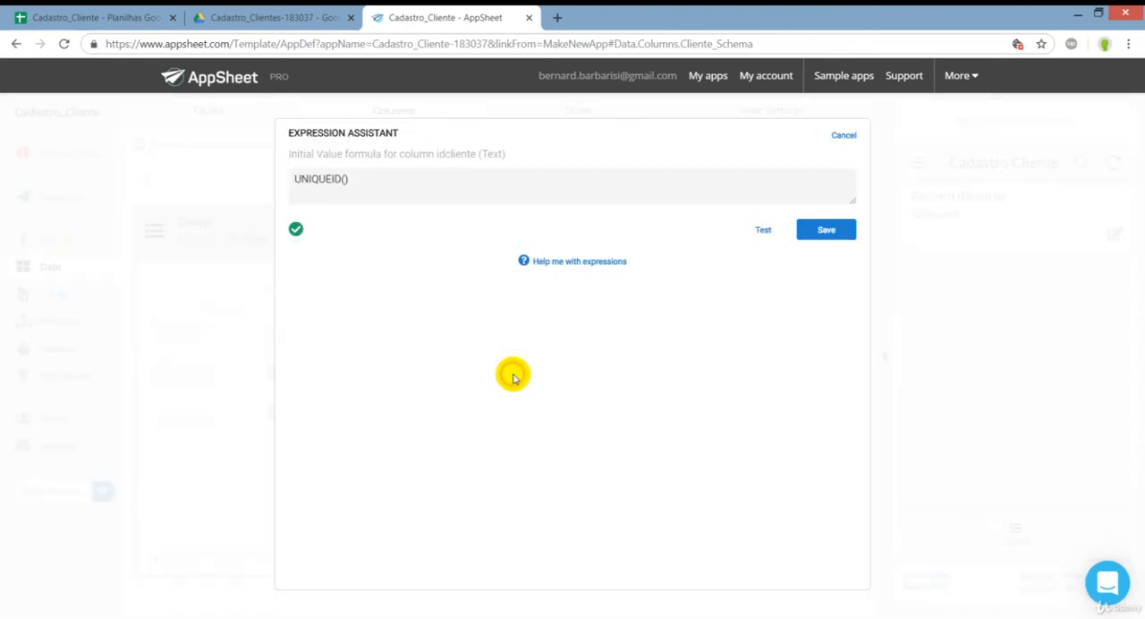
{"action": "left_click", "coordinate": [362, 182]}
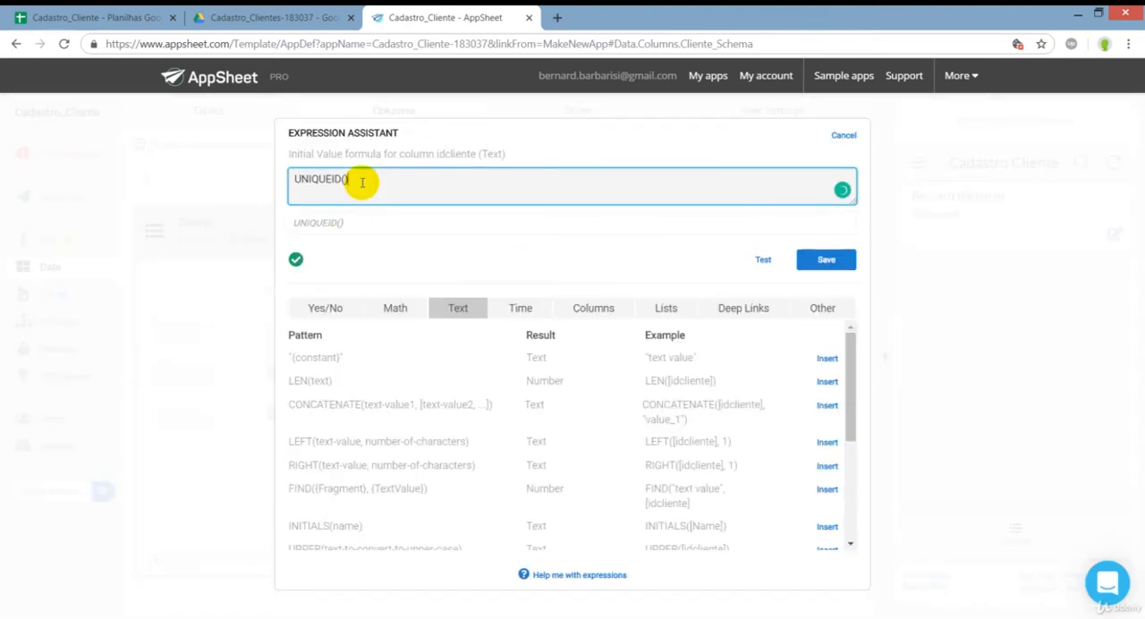
{"action": "left_click_drag", "start_coordinate": [363, 181], "coordinate": [284, 179]}
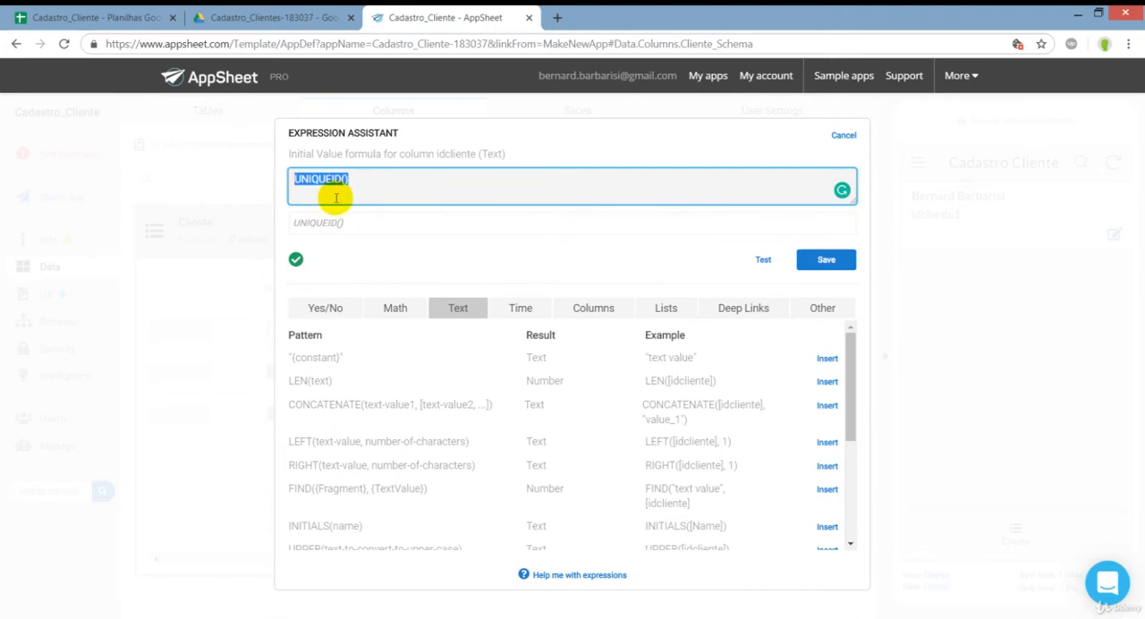
{"action": "left_click", "coordinate": [359, 182]}
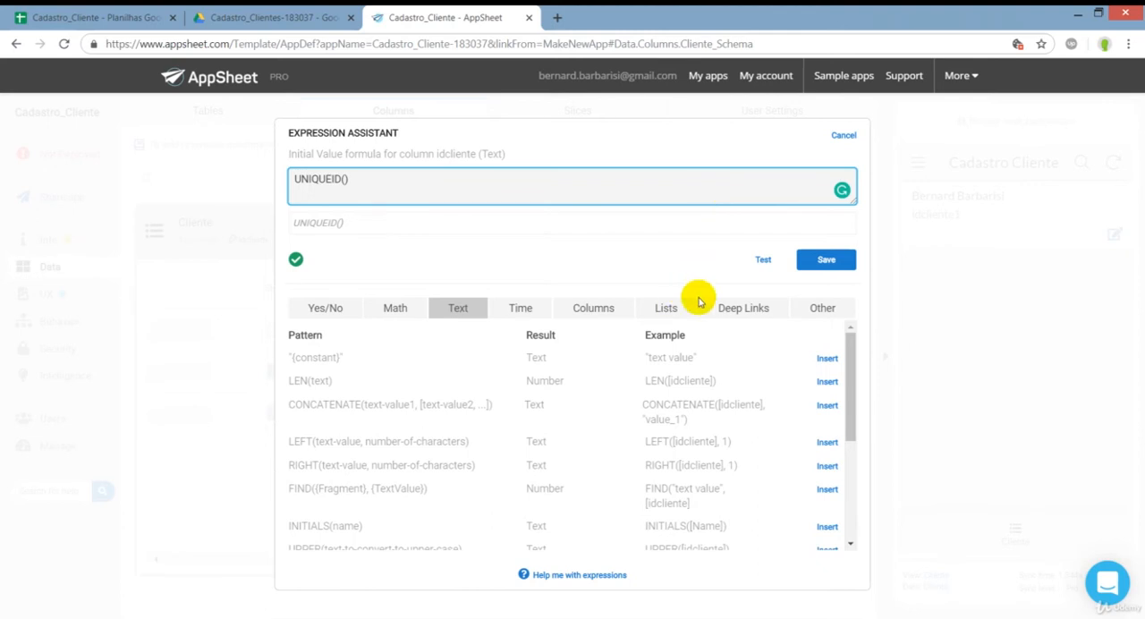
Look through the Other category of expression functions down to the UNIQUEID() and RANDBETWEEN(lower-bound, upper-bound) patterns.
{"action": "left_click", "coordinate": [810, 309]}
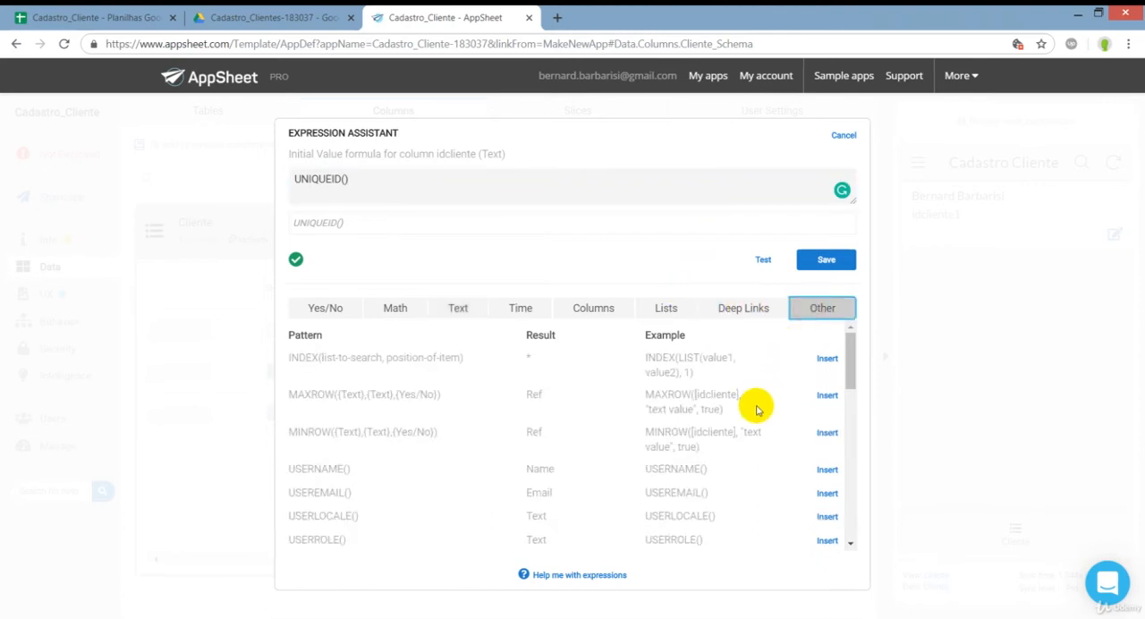
{"action": "left_click_drag", "start_coordinate": [851, 365], "coordinate": [873, 462]}
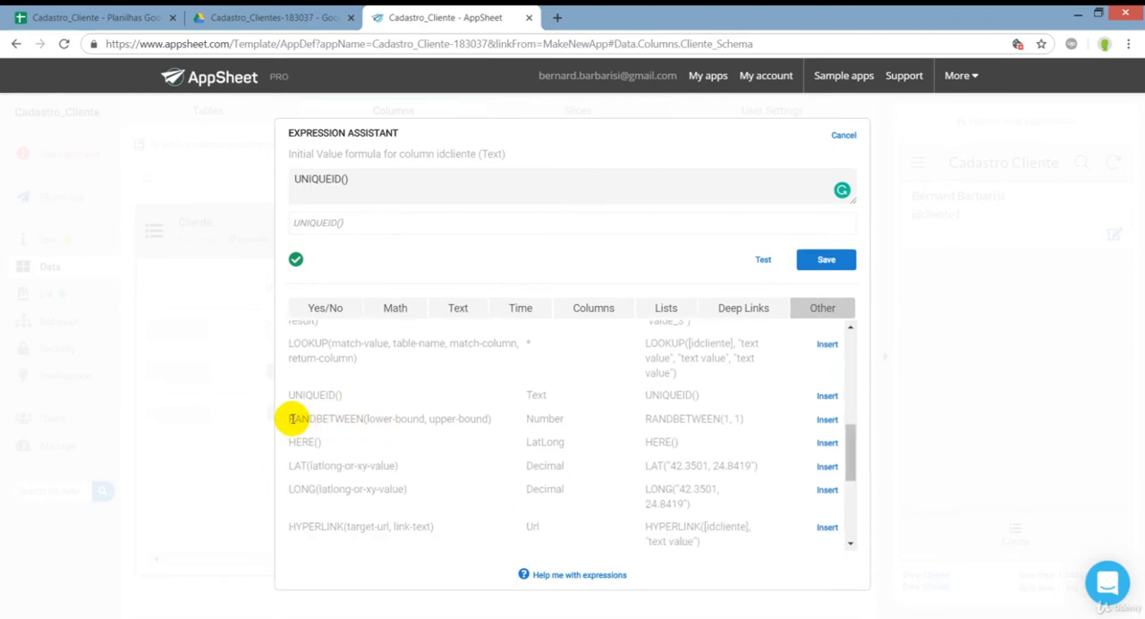
{"action": "left_click_drag", "start_coordinate": [287, 418], "coordinate": [492, 421]}
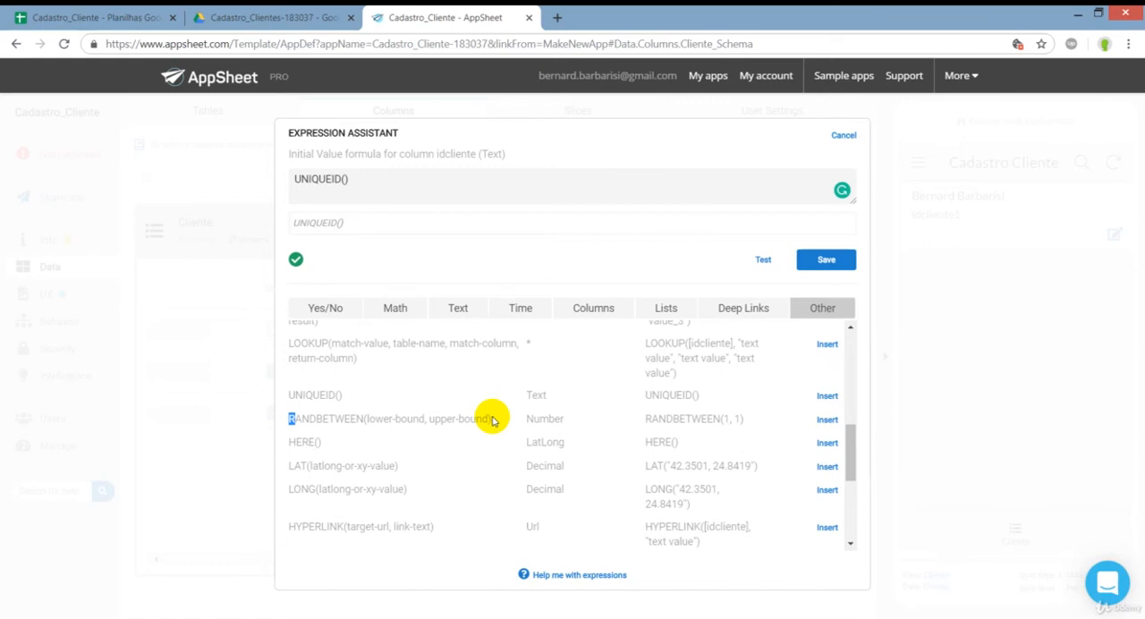
Compare the RANDBETWEEN(lower-bound, upper-bound) pattern with idcliente's UNIQUEID() initial value expression and leave the Expression Assistant without changing it.
{"action": "left_click_drag", "start_coordinate": [492, 420], "coordinate": [493, 420]}
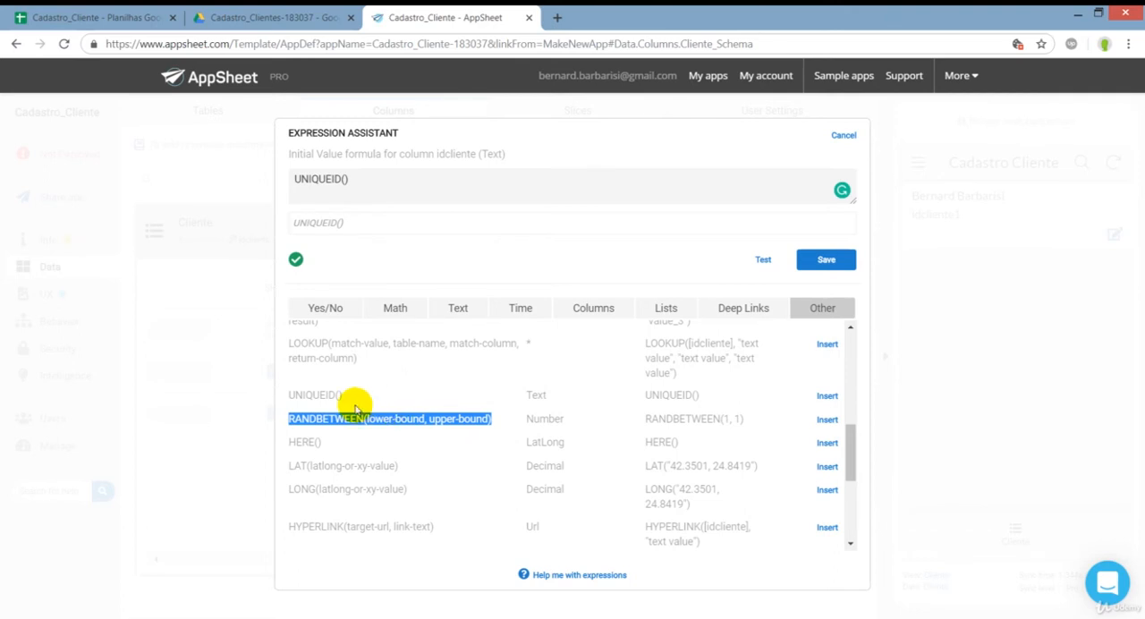
{"action": "left_click", "coordinate": [432, 183]}
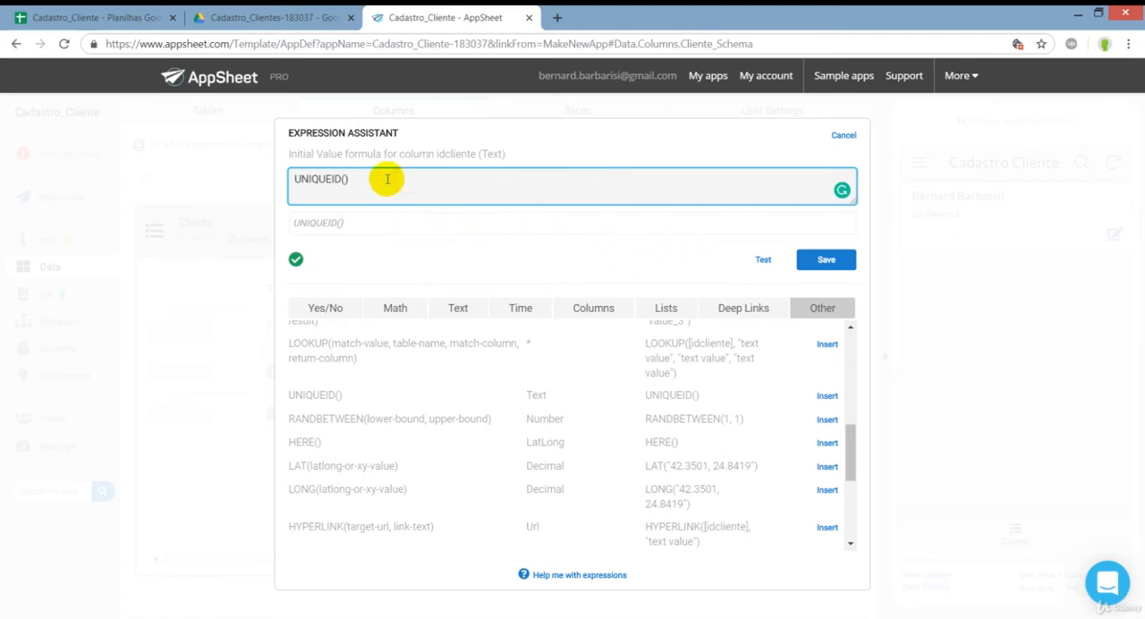
{"action": "left_click_drag", "start_coordinate": [388, 179], "coordinate": [265, 168]}
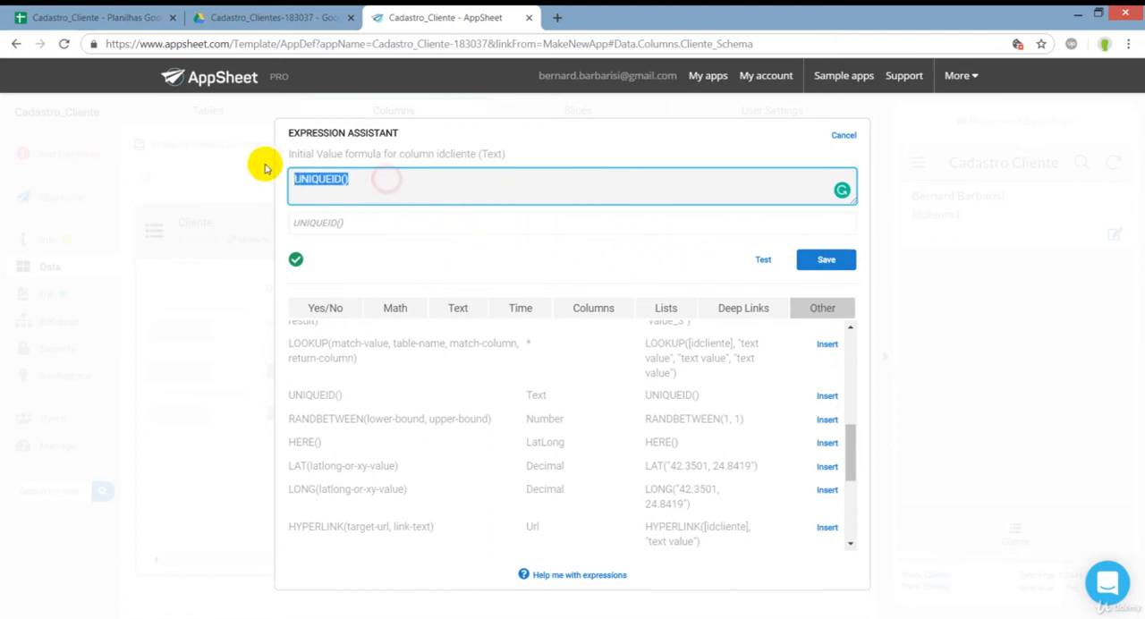
{"action": "left_click", "coordinate": [351, 181]}
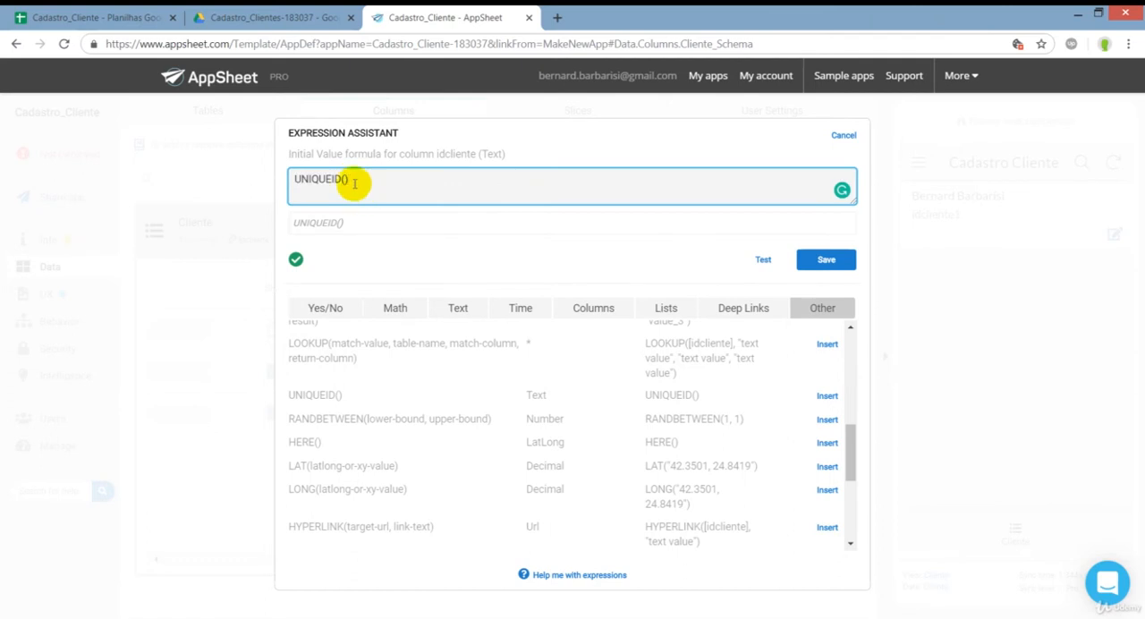
{"action": "left_click_drag", "start_coordinate": [353, 183], "coordinate": [276, 184]}
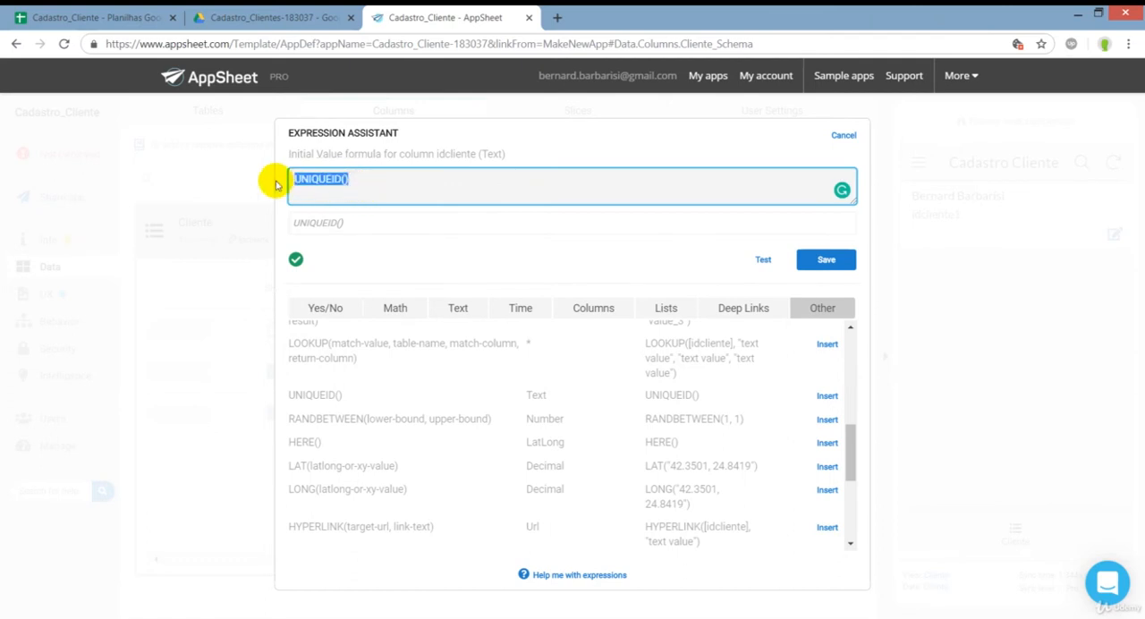
{"action": "left_click", "coordinate": [841, 140]}
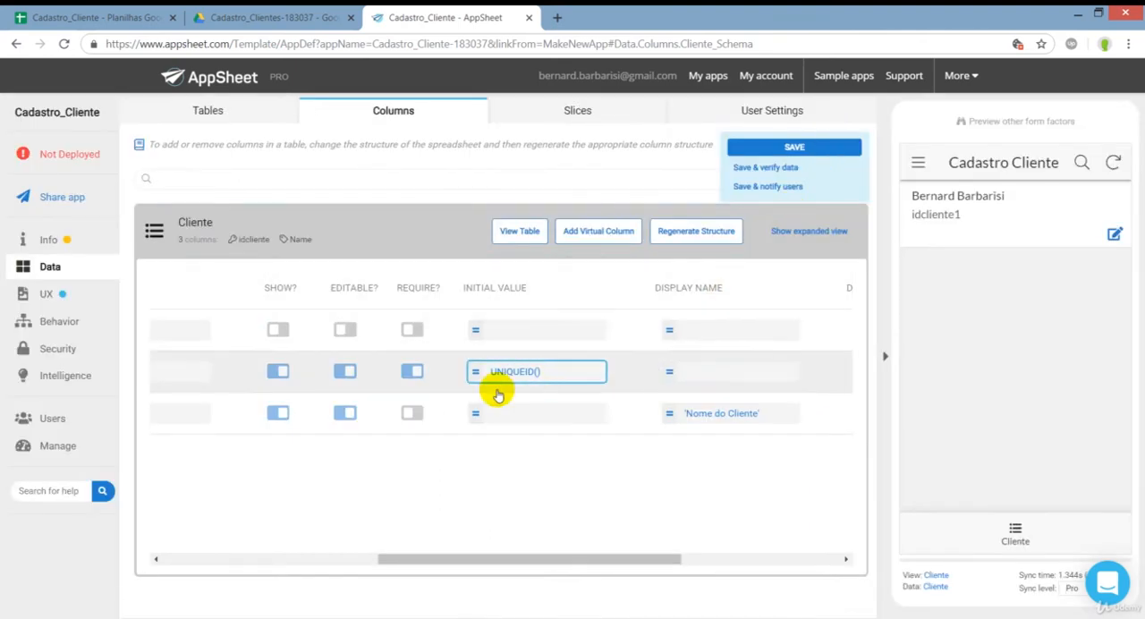
Turn off the Show and Editable settings of the idcliente column in the Cliente table.
{"action": "left_click_drag", "start_coordinate": [450, 558], "coordinate": [200, 472]}
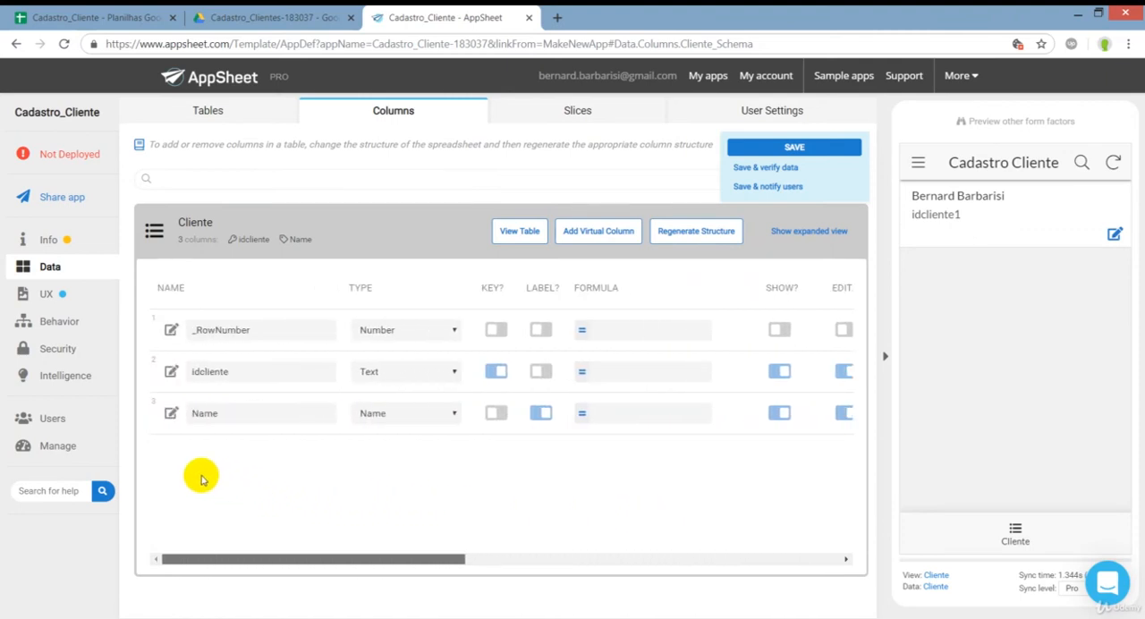
{"action": "left_click_drag", "start_coordinate": [230, 557], "coordinate": [378, 565]}
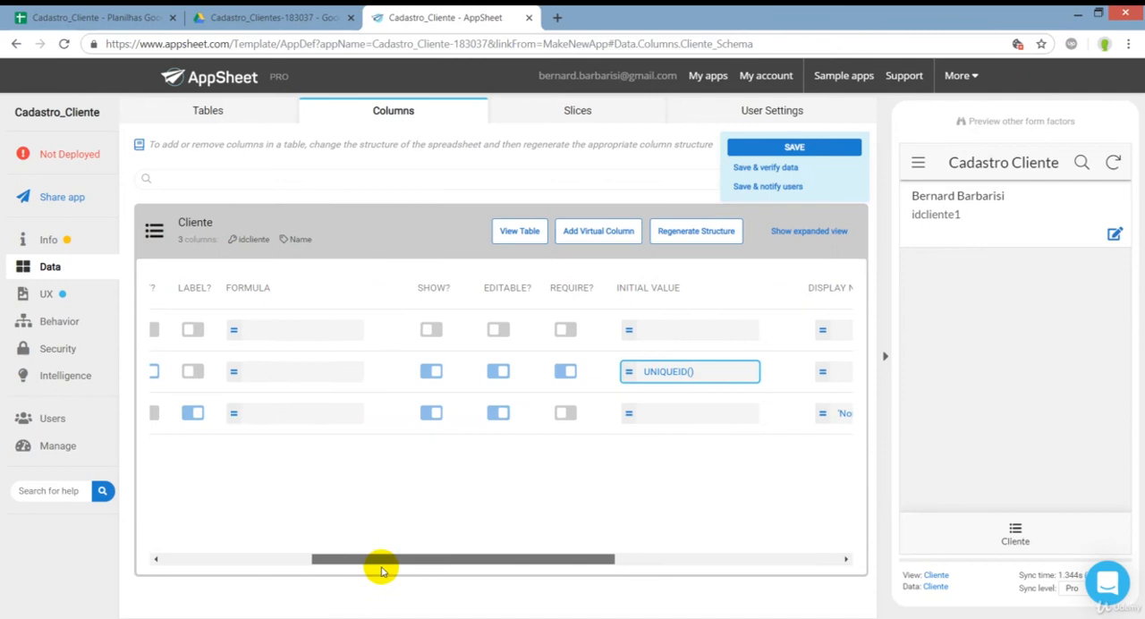
{"action": "left_click", "coordinate": [422, 374]}
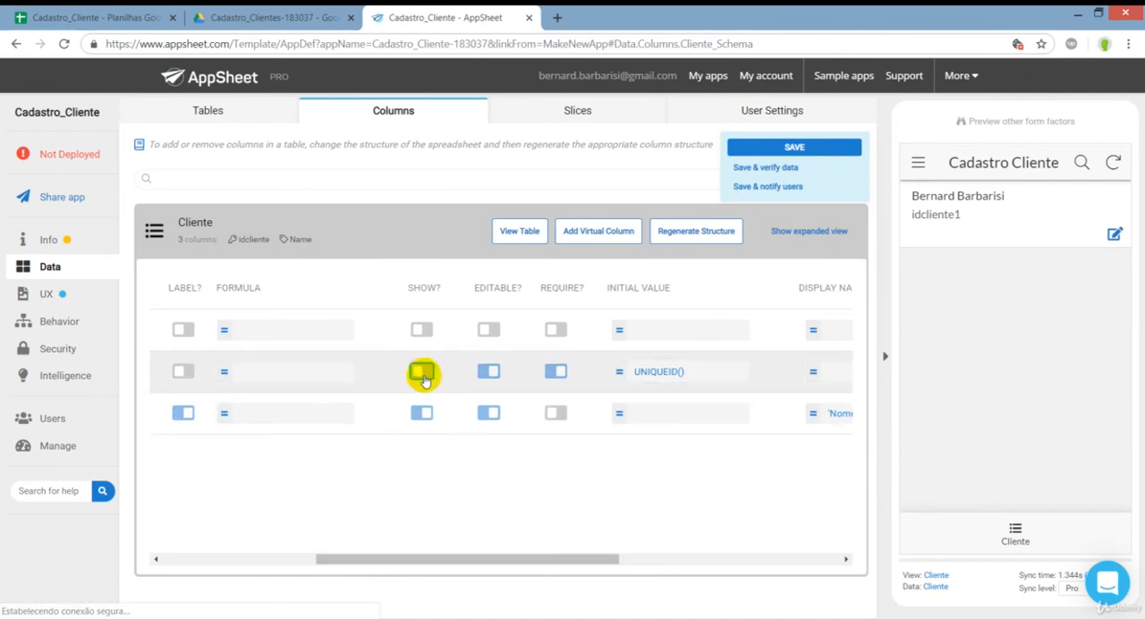
{"action": "left_click", "coordinate": [486, 374]}
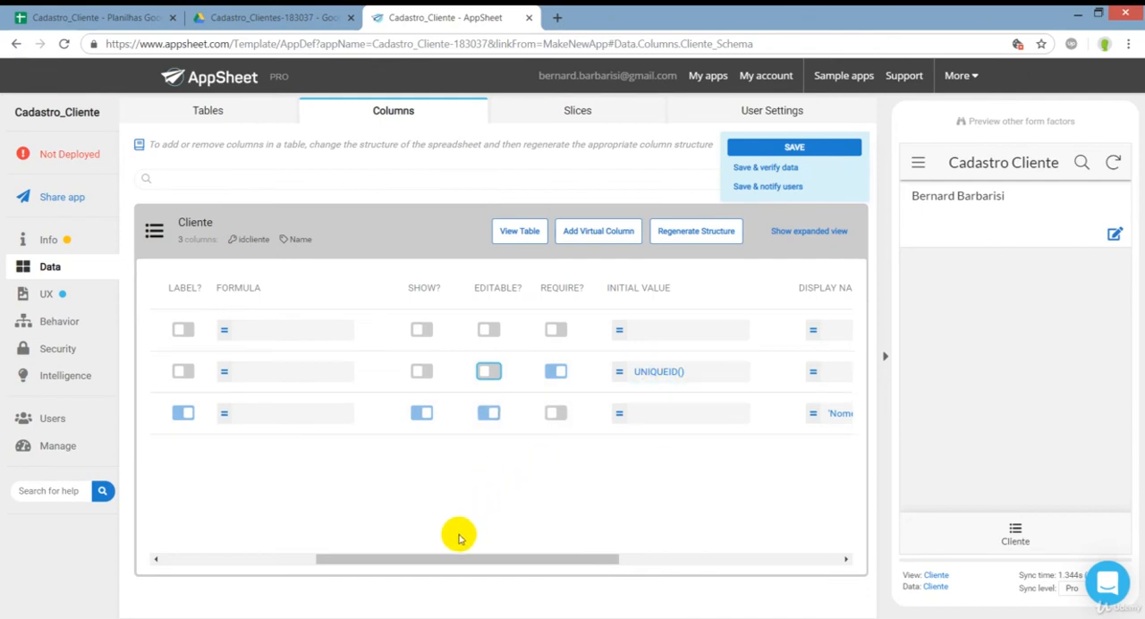
Make the Name column required in the Cliente table and collapse the table's column list.
{"action": "left_click_drag", "start_coordinate": [467, 557], "coordinate": [304, 527]}
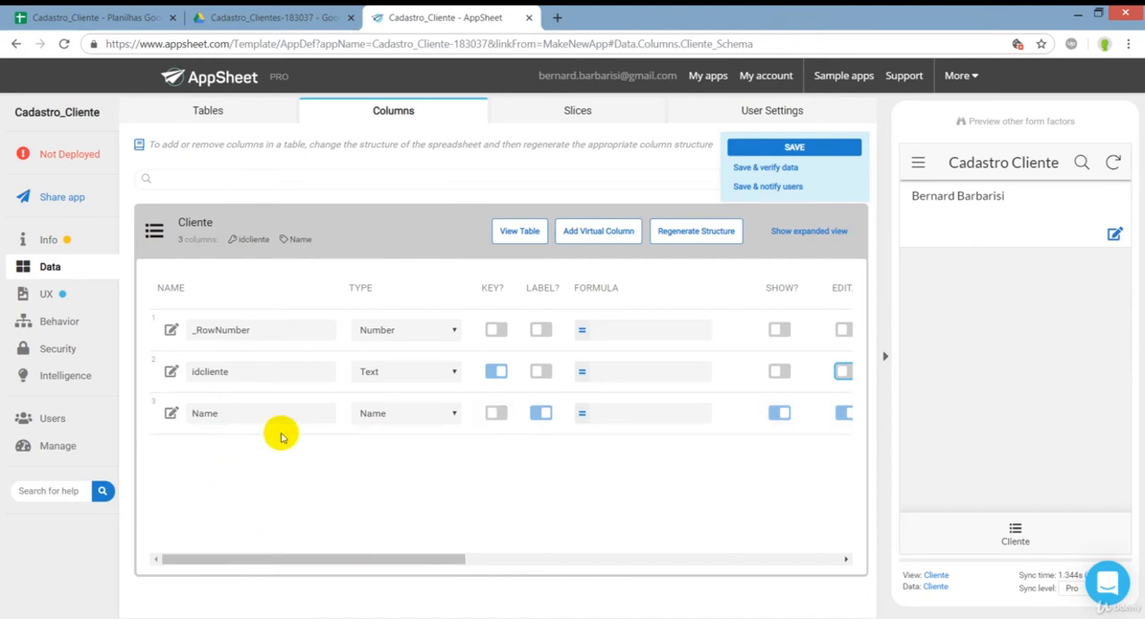
{"action": "left_click_drag", "start_coordinate": [295, 563], "coordinate": [302, 558]}
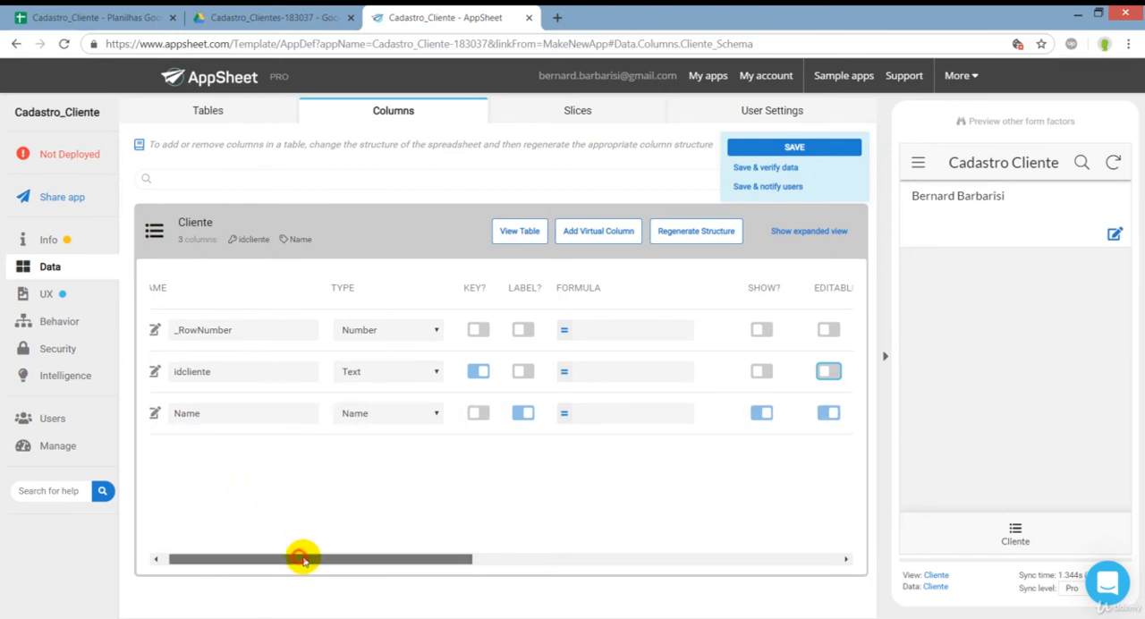
{"action": "left_click_drag", "start_coordinate": [304, 558], "coordinate": [481, 560]}
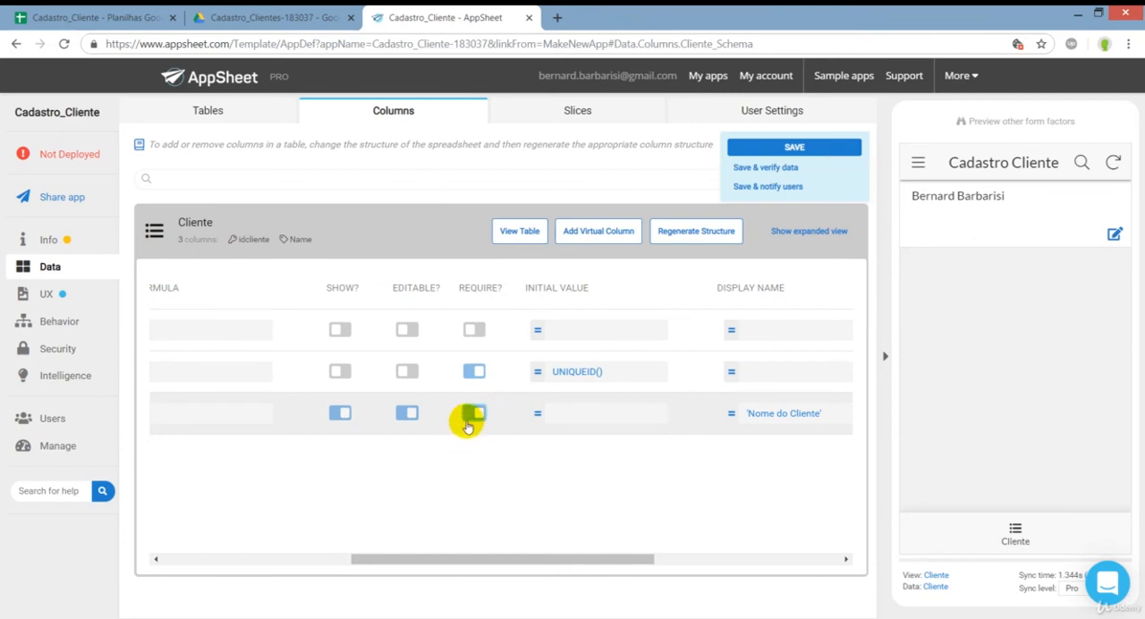
{"action": "left_click_drag", "start_coordinate": [468, 557], "coordinate": [587, 565]}
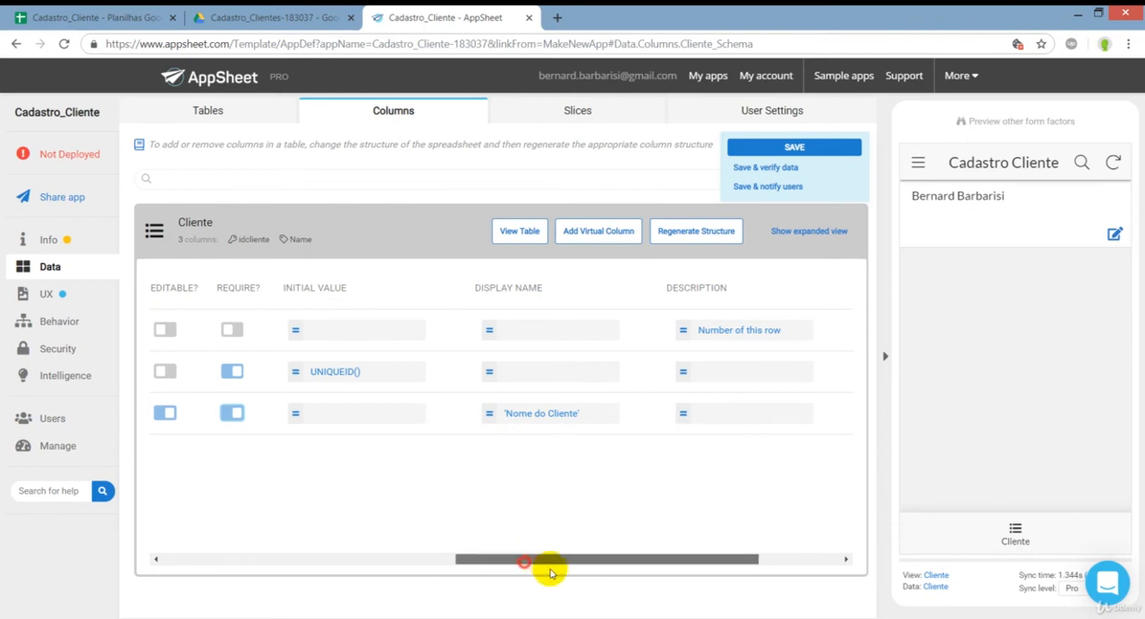
{"action": "left_click_drag", "start_coordinate": [544, 563], "coordinate": [266, 532]}
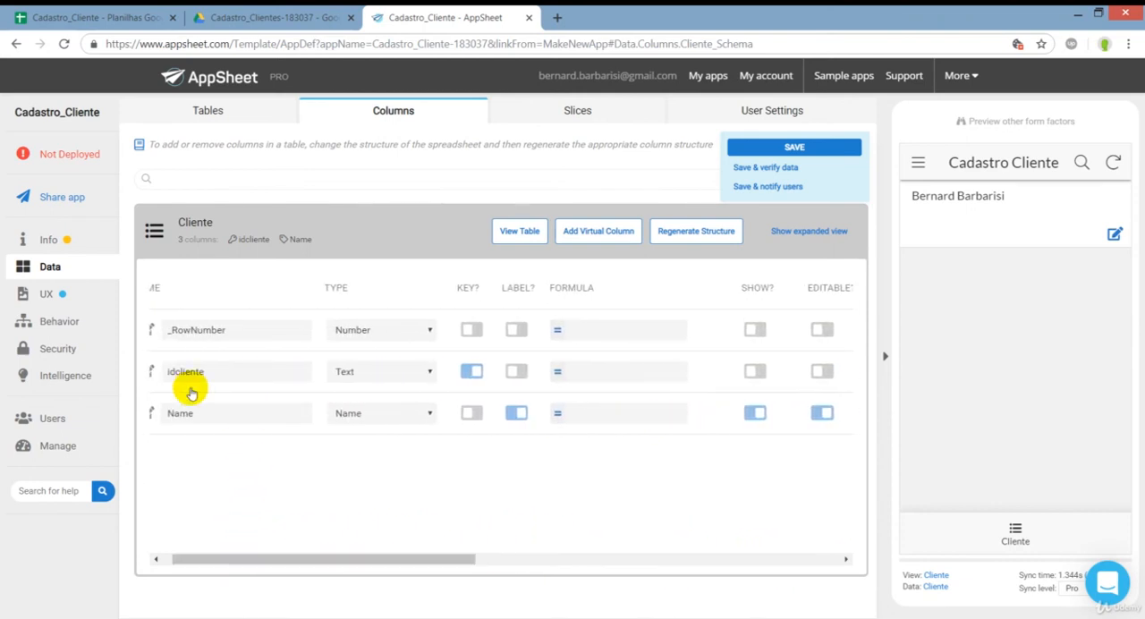
{"action": "left_click", "coordinate": [326, 227]}
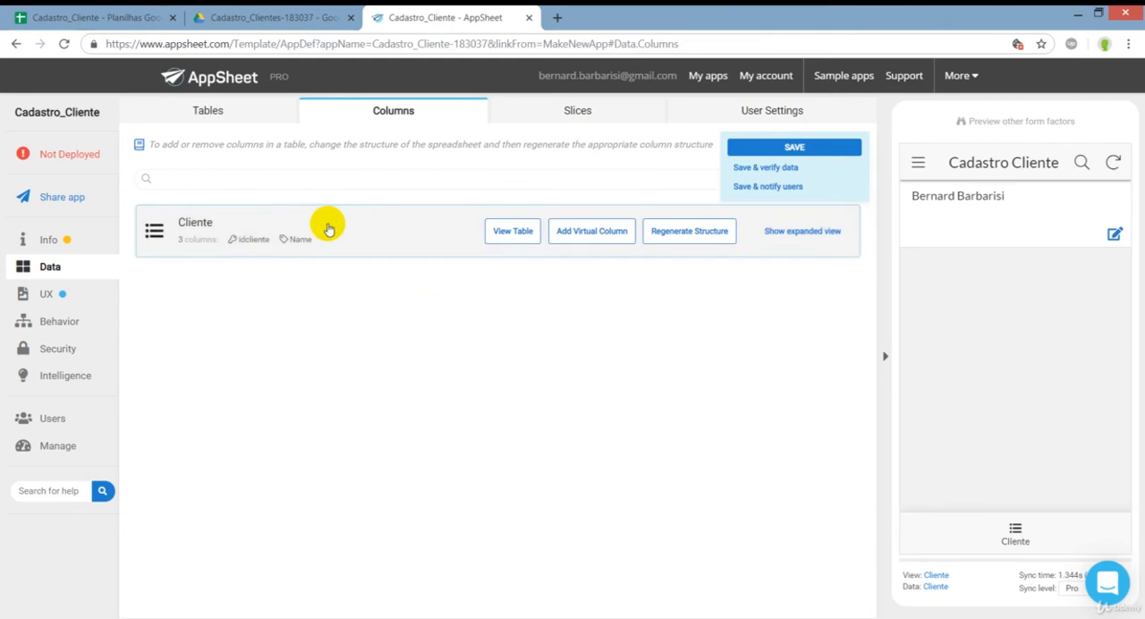
Go to the app's UX views, check the Cliente view in the preview, and expand the settings of the primary view Cliente.
{"action": "left_click", "coordinate": [55, 295]}
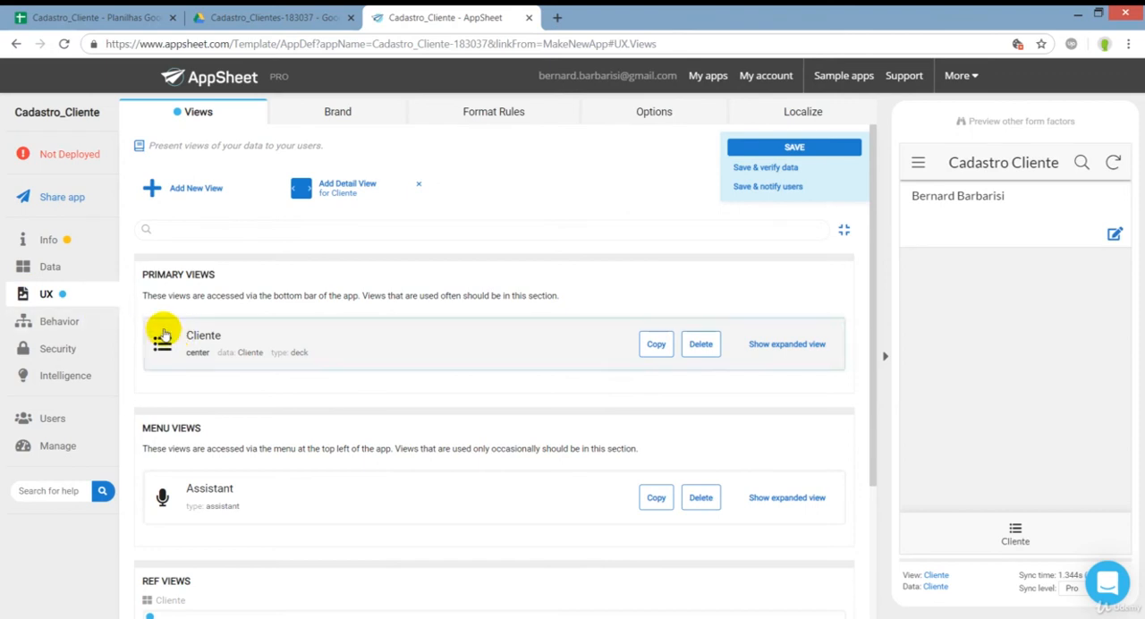
{"action": "left_click", "coordinate": [1017, 535]}
{"action": "left_click", "coordinate": [1018, 535]}
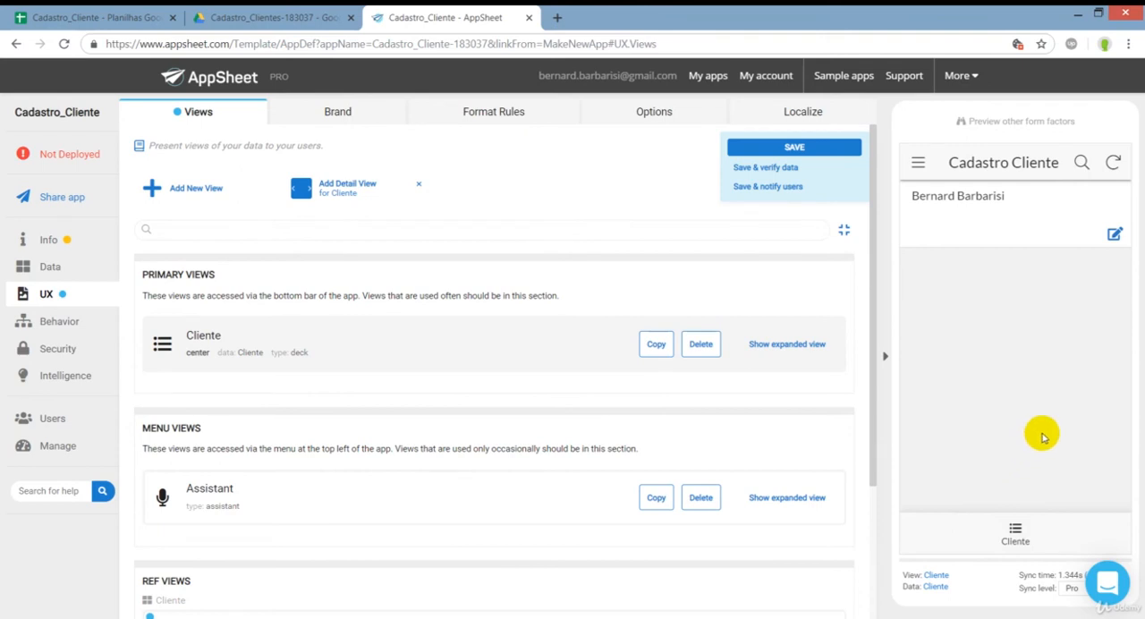
{"action": "left_click", "coordinate": [1019, 536]}
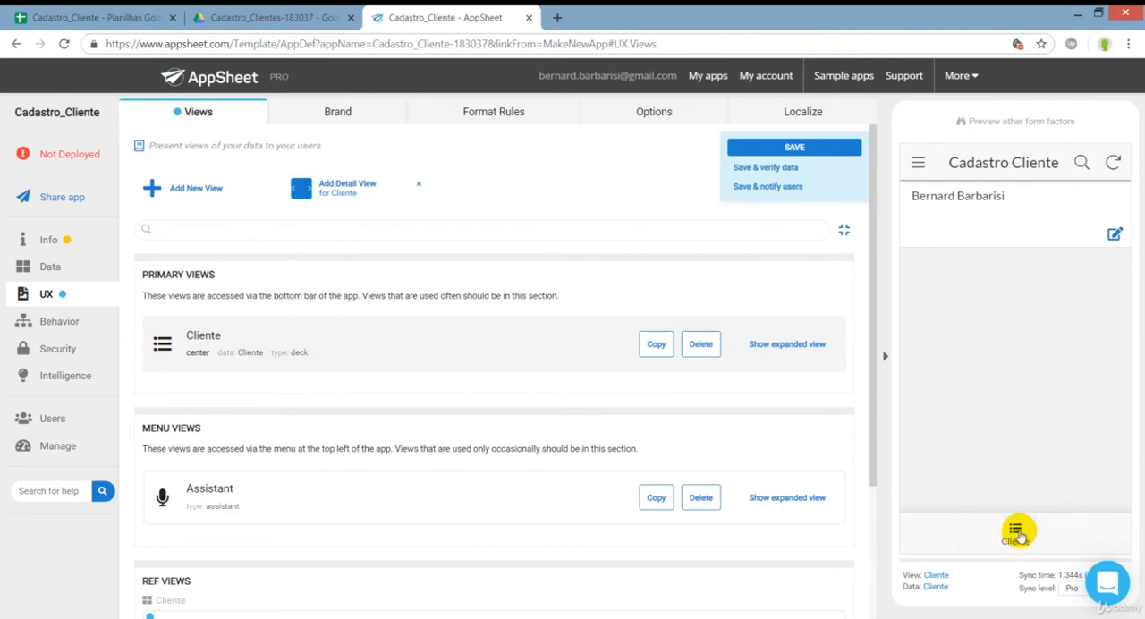
{"action": "left_click", "coordinate": [198, 358]}
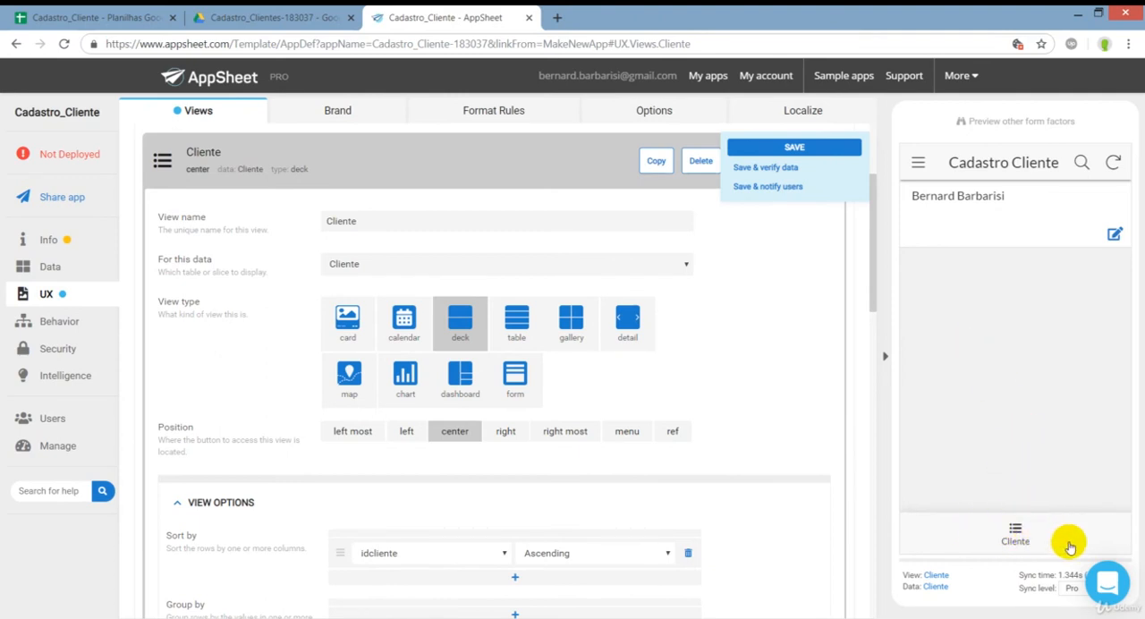
Compare the preview app's navigation menu with the Cliente view button in its navigation bar.
{"action": "left_click", "coordinate": [918, 168]}
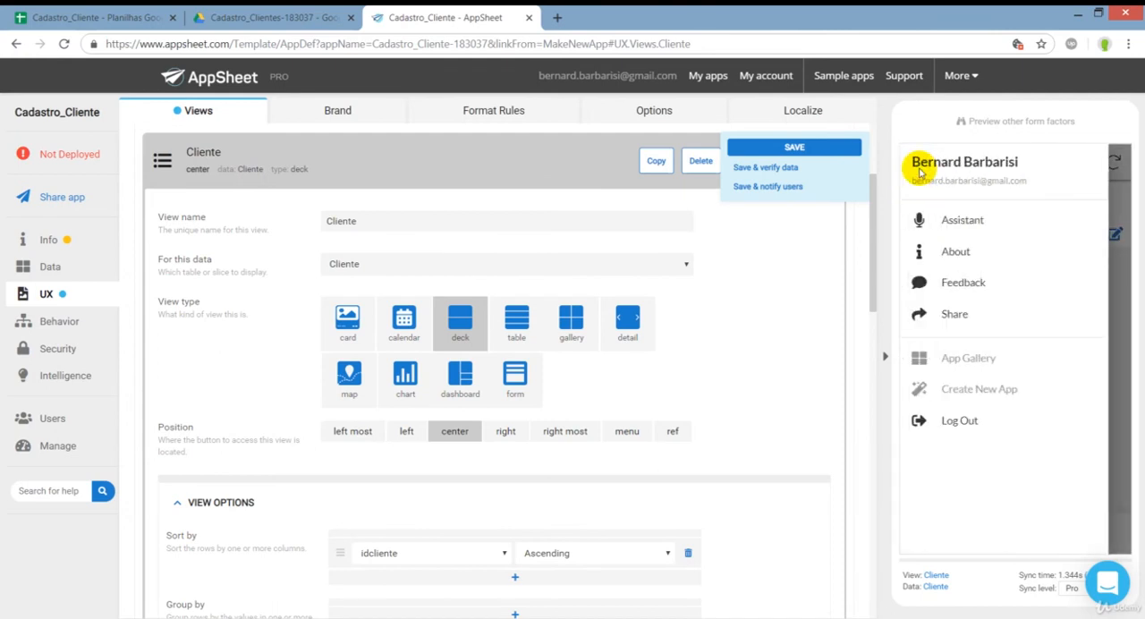
{"action": "left_click", "coordinate": [1116, 295]}
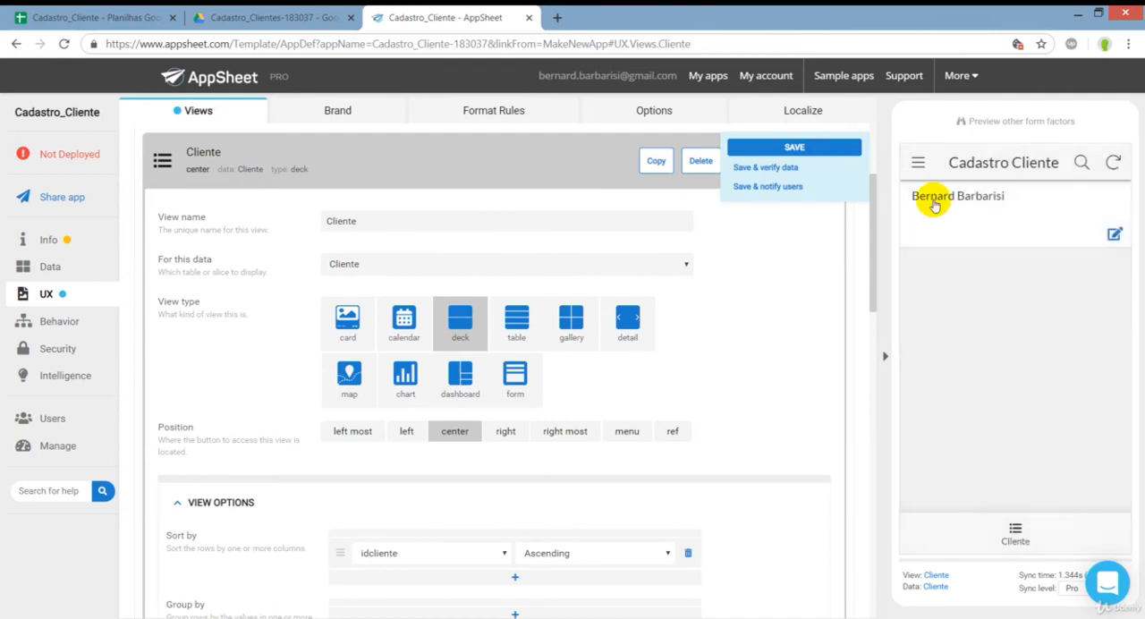
{"action": "left_click", "coordinate": [917, 166]}
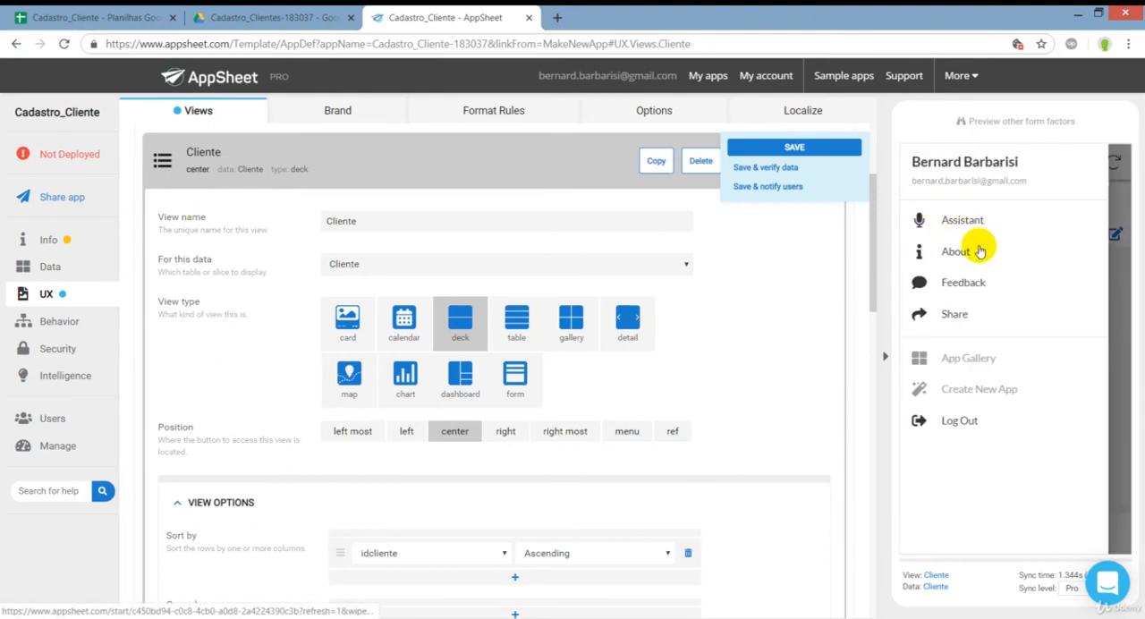
{"action": "left_click", "coordinate": [1124, 342]}
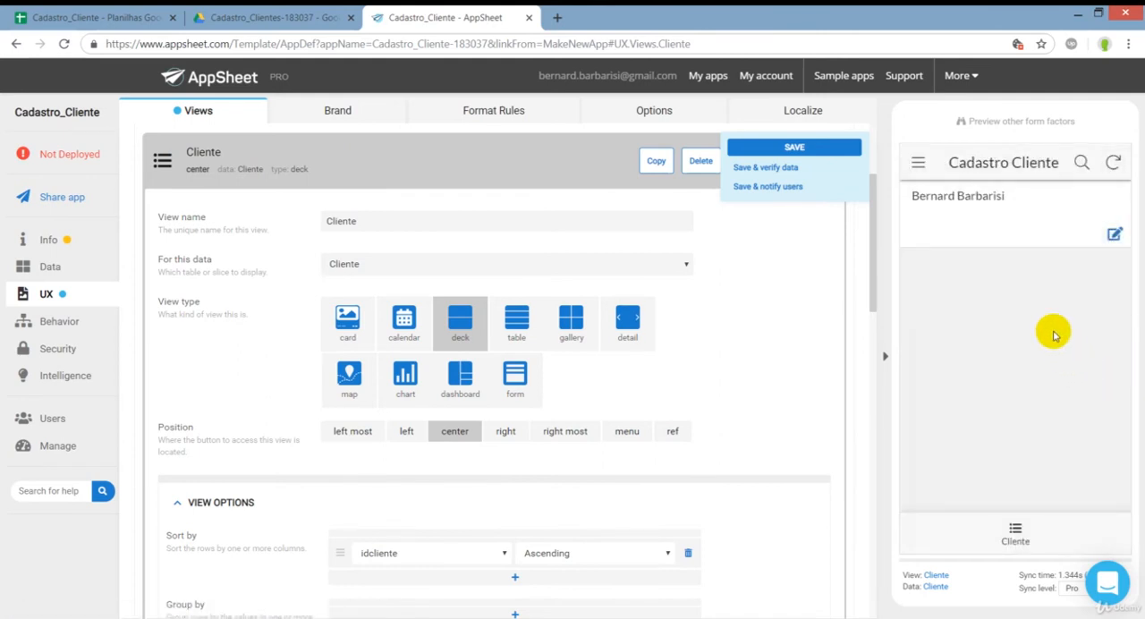
{"action": "left_click", "coordinate": [1019, 531]}
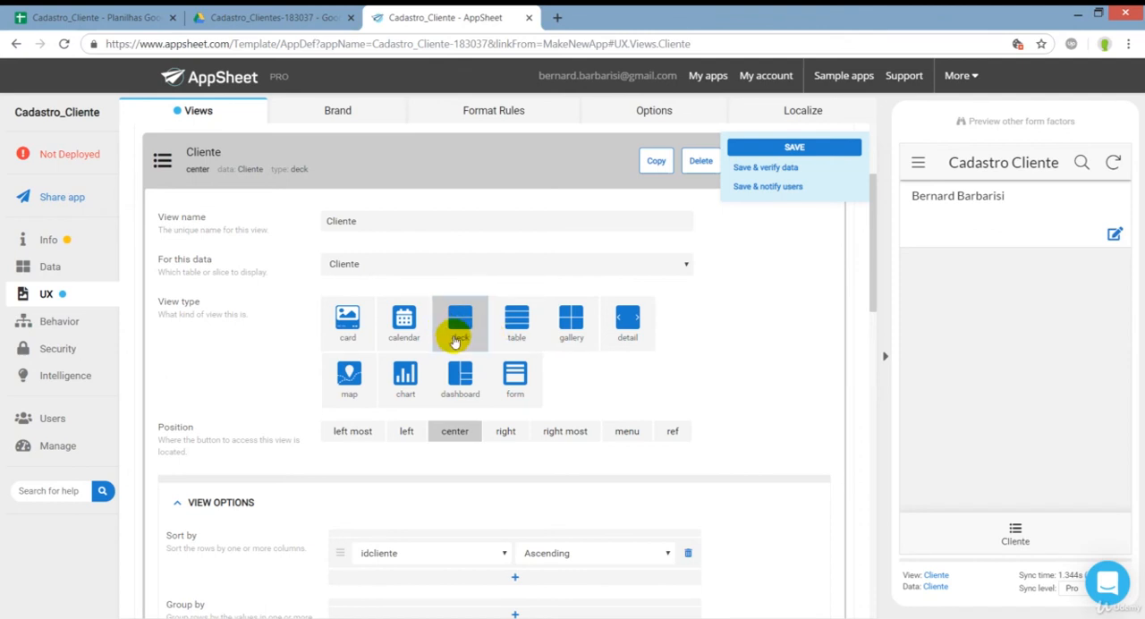
Compare the deck and table view types for the Cliente view and set it to table.
{"action": "left_click", "coordinate": [518, 331]}
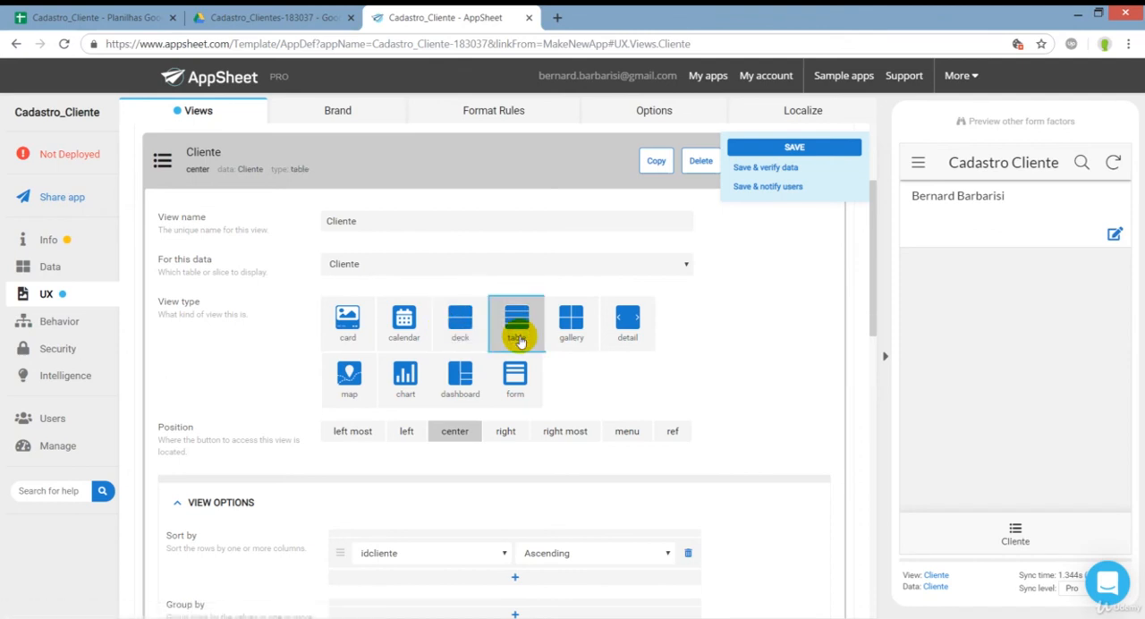
{"action": "left_click", "coordinate": [458, 331]}
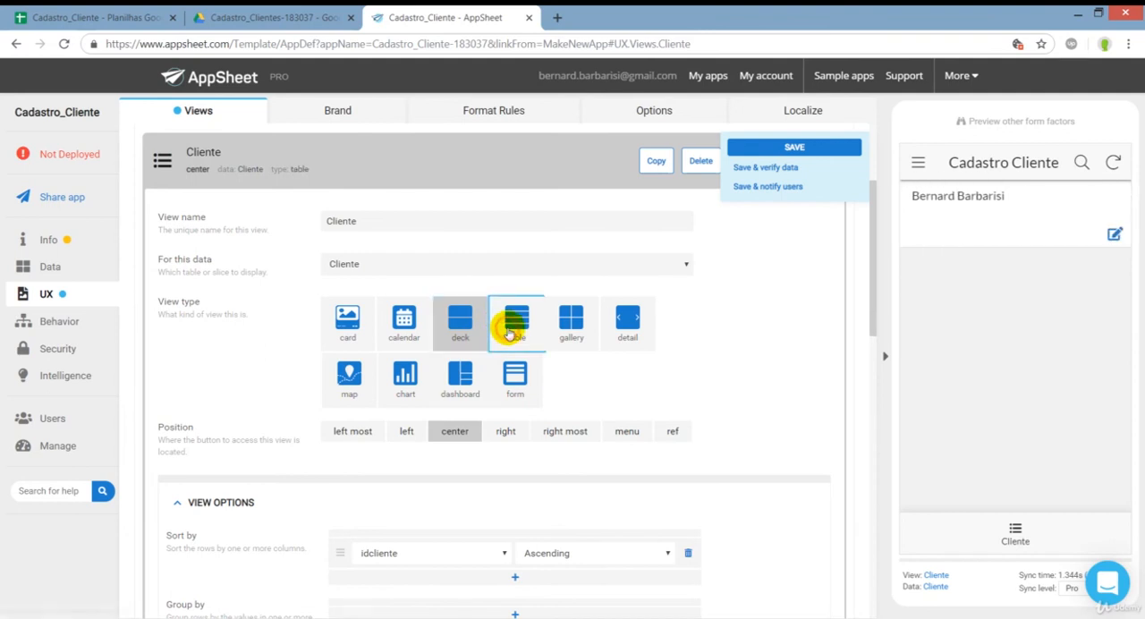
{"action": "left_click", "coordinate": [462, 333]}
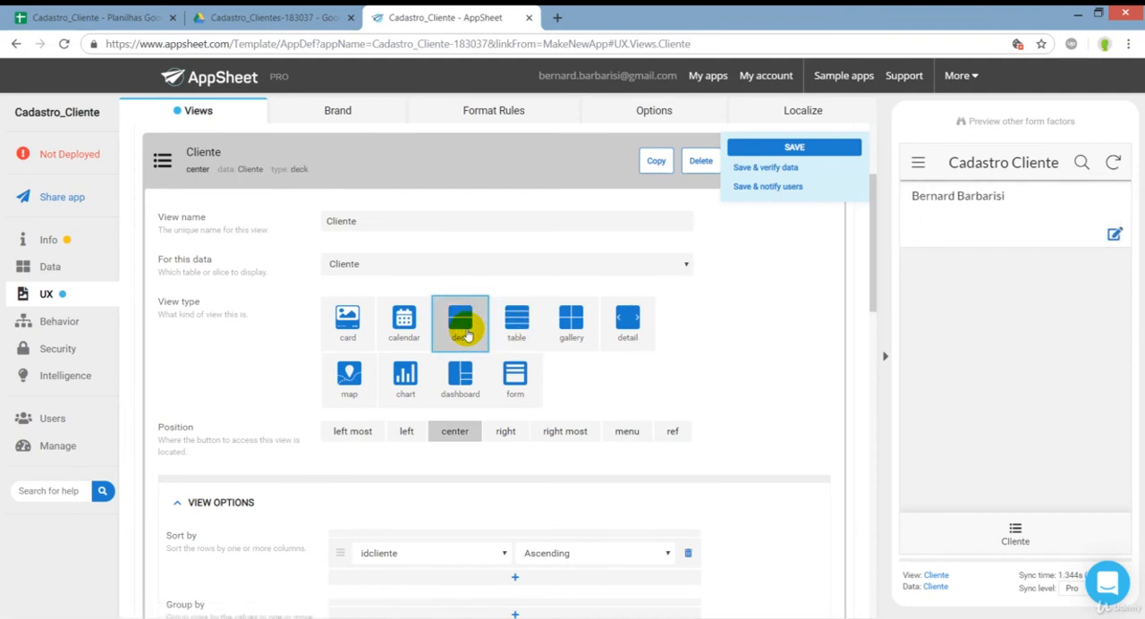
{"action": "left_click", "coordinate": [513, 329]}
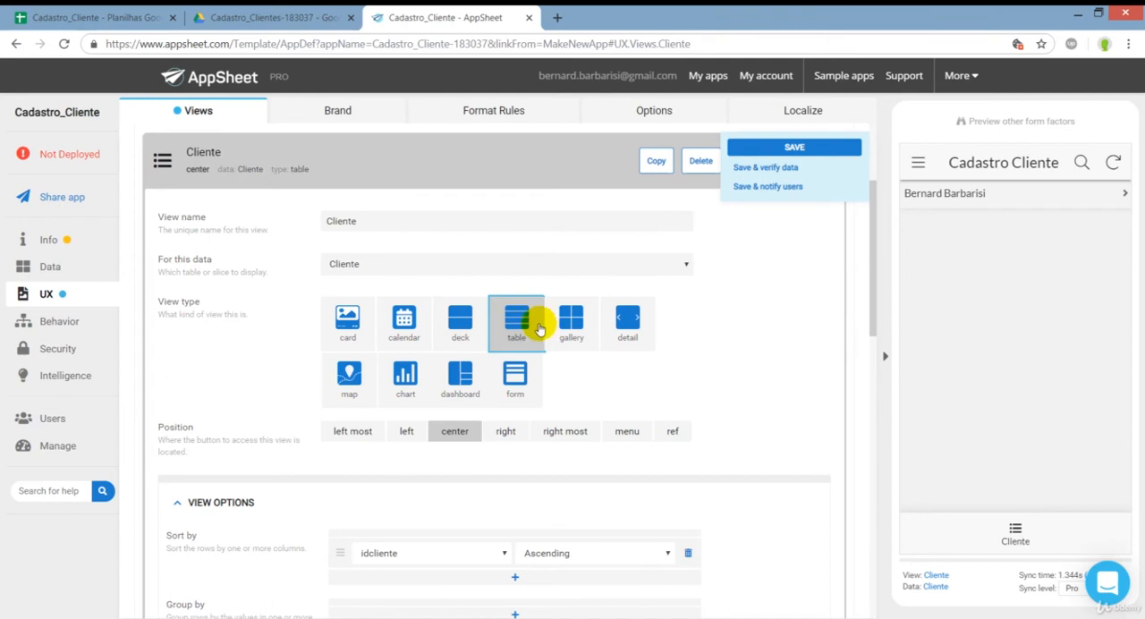
Sort the rows of the Cliente view by the Name column in ascending order.
{"action": "scroll", "coordinate": [430, 465], "scroll_direction": "down", "scroll_amount": 1}
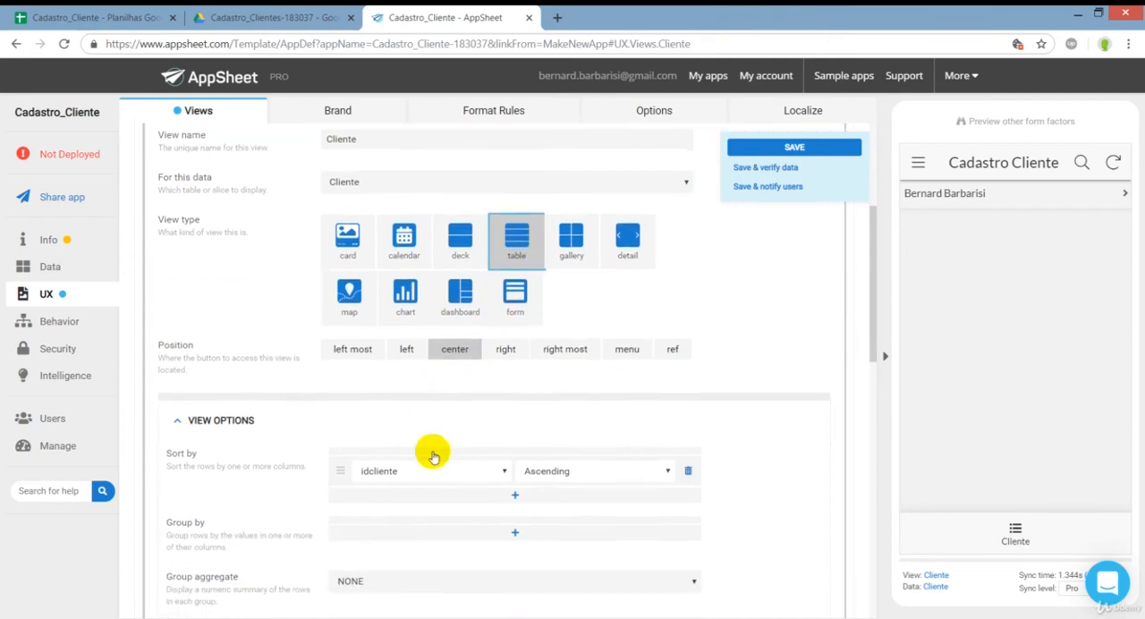
{"action": "scroll", "coordinate": [433, 457], "scroll_direction": "down", "scroll_amount": 3}
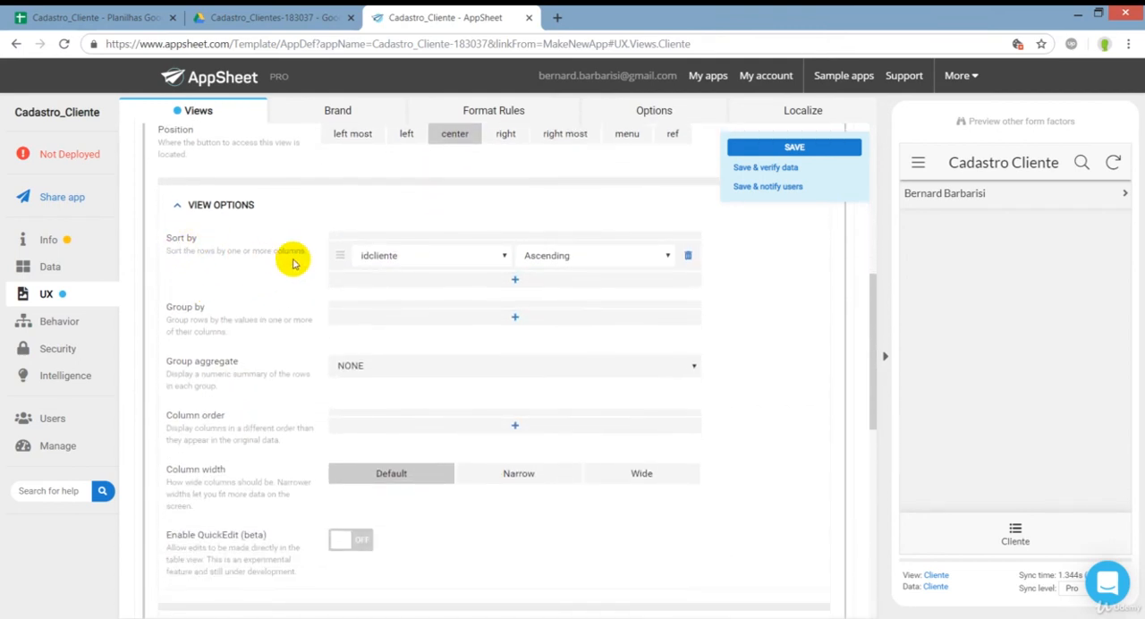
{"action": "left_click", "coordinate": [381, 257]}
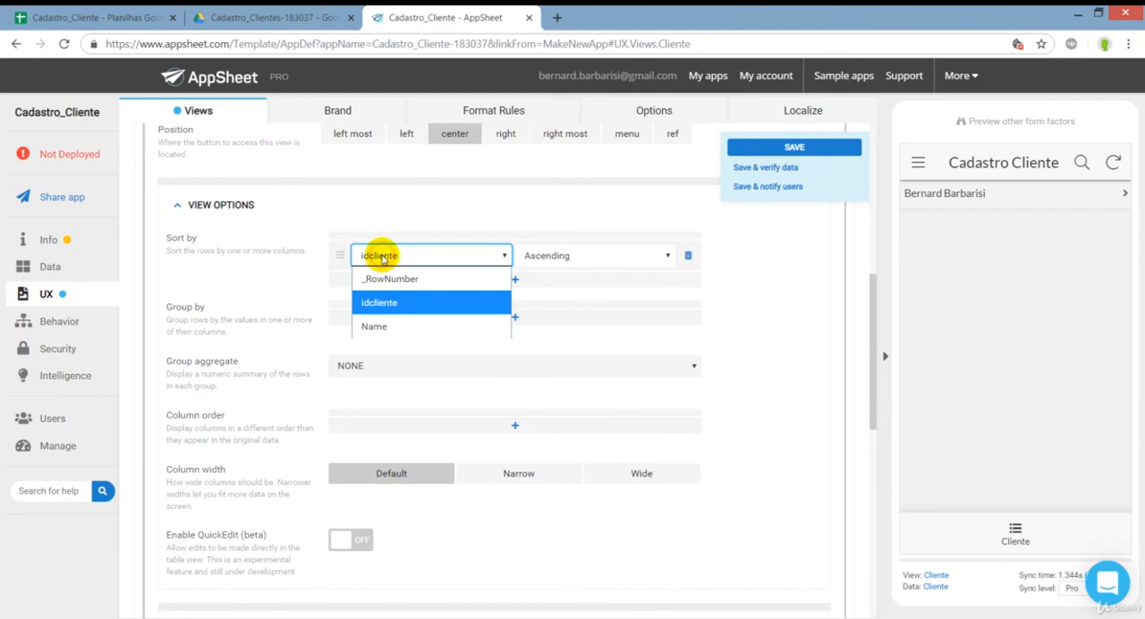
{"action": "left_click", "coordinate": [394, 327]}
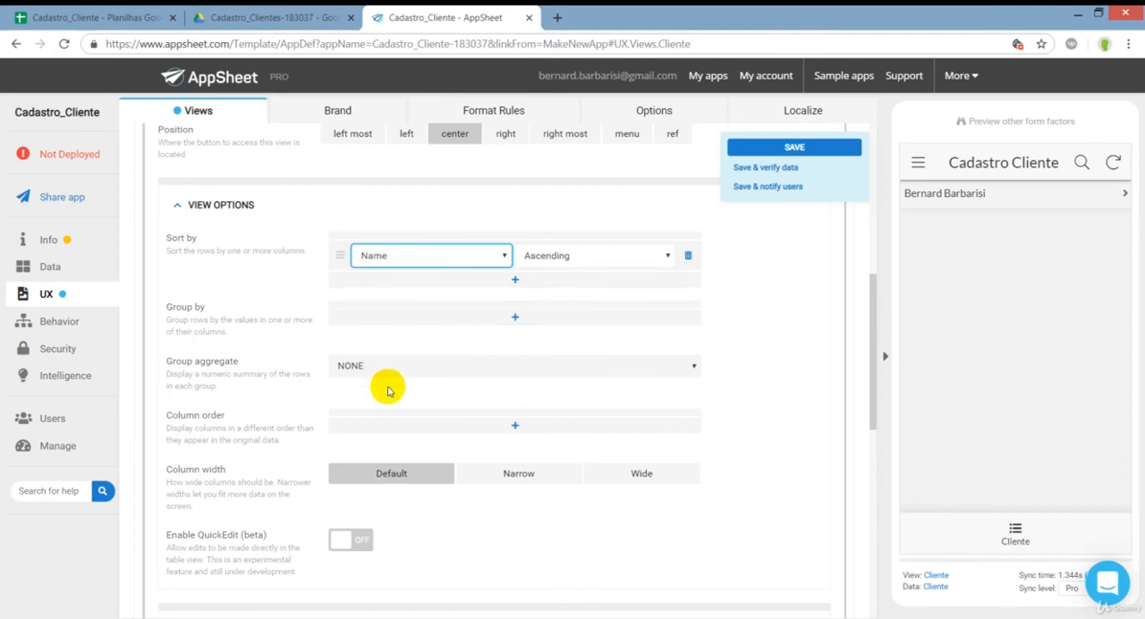
Set the Cliente view's column width to Narrow and add the Name column to its column order.
{"action": "scroll", "coordinate": [392, 389], "scroll_direction": "down", "scroll_amount": 1}
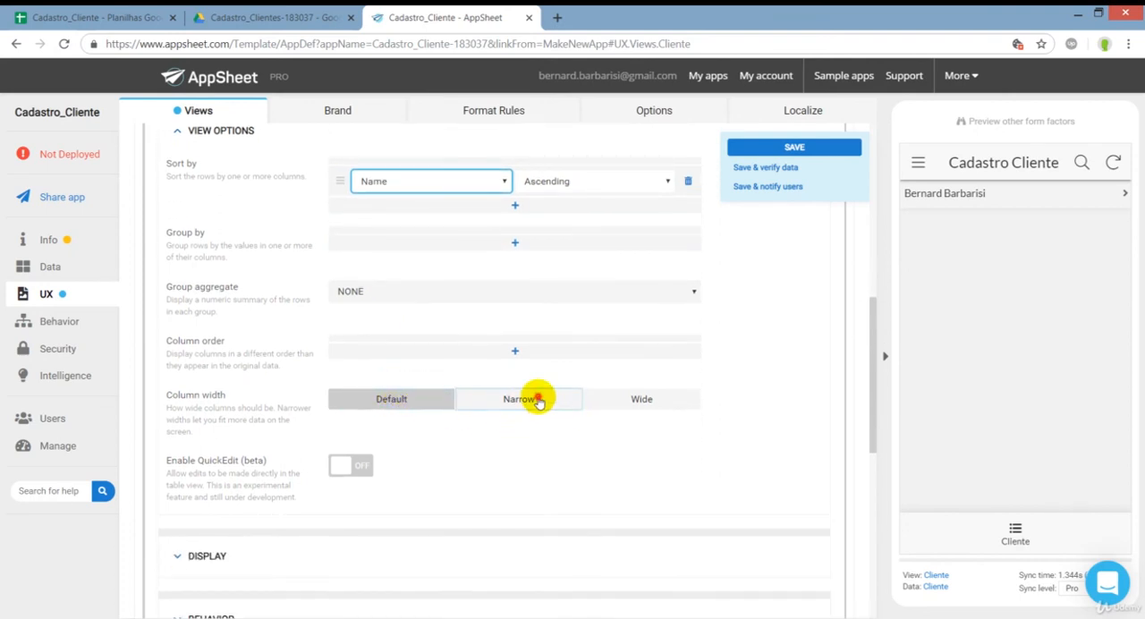
{"action": "left_click", "coordinate": [537, 398]}
{"action": "left_click", "coordinate": [510, 353]}
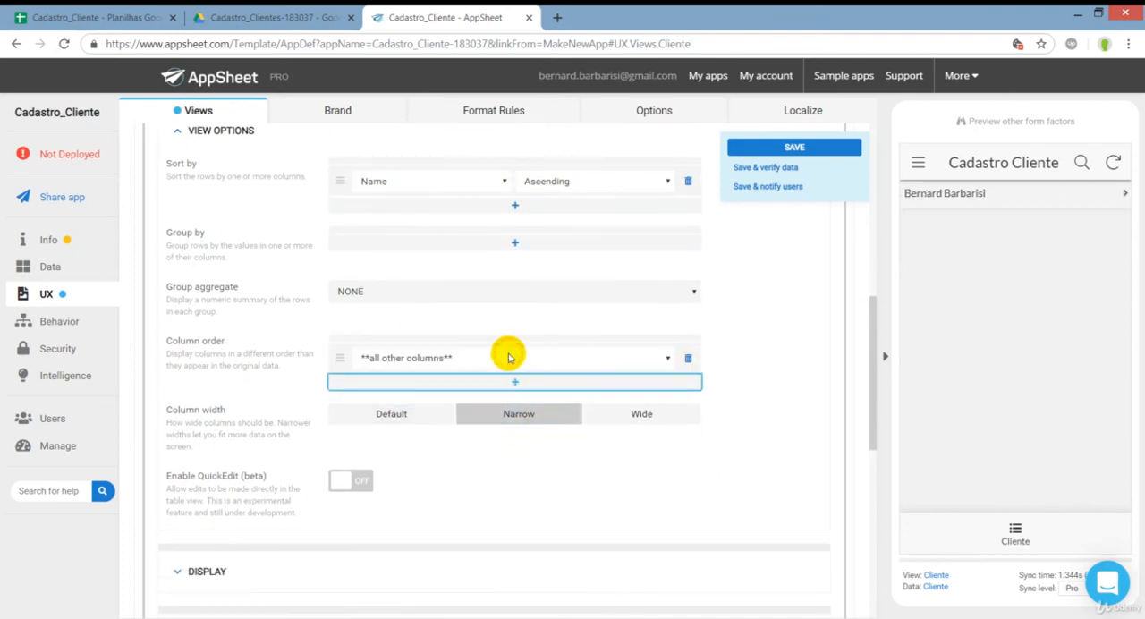
{"action": "left_click", "coordinate": [398, 356]}
{"action": "left_click", "coordinate": [403, 430]}
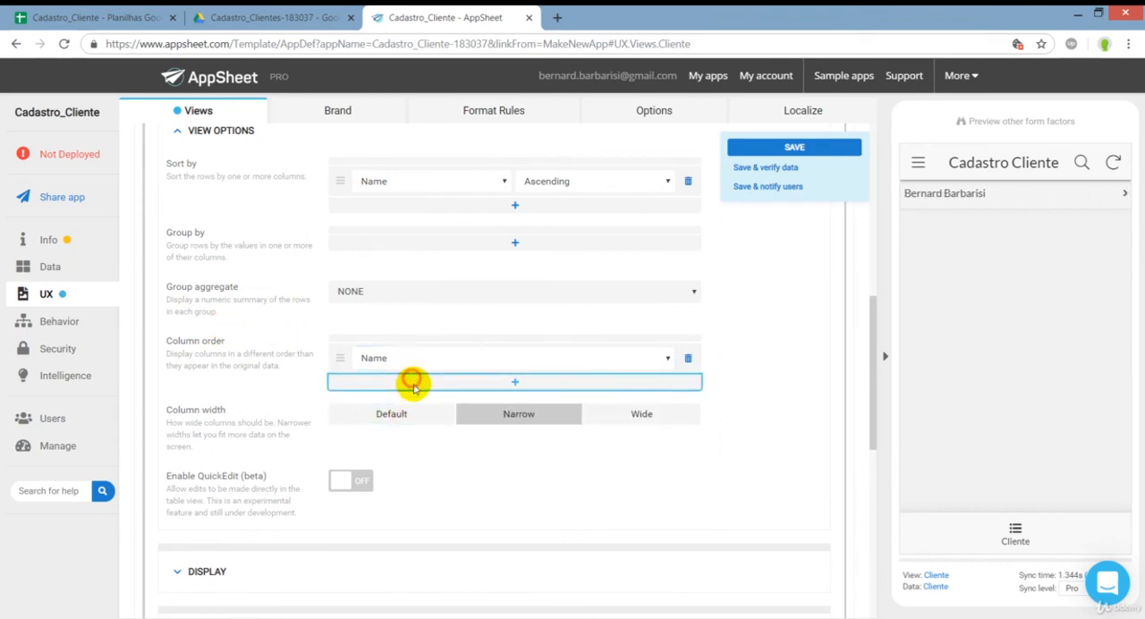
{"action": "left_click", "coordinate": [412, 380]}
{"action": "left_click", "coordinate": [411, 390]}
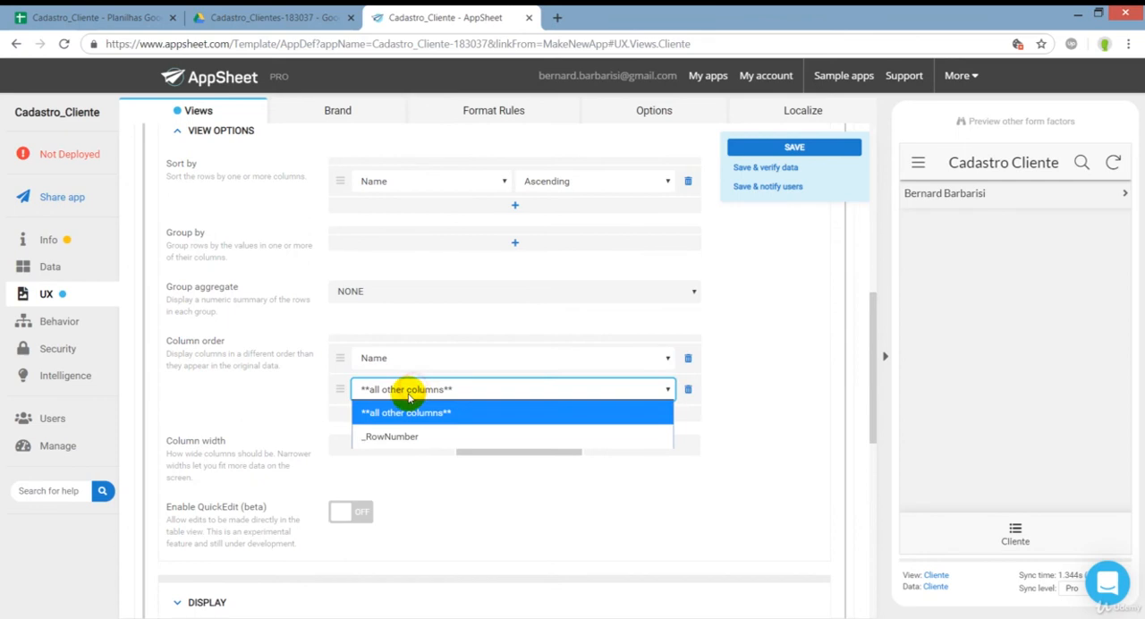
{"action": "left_click", "coordinate": [685, 390]}
{"action": "left_click", "coordinate": [687, 389]}
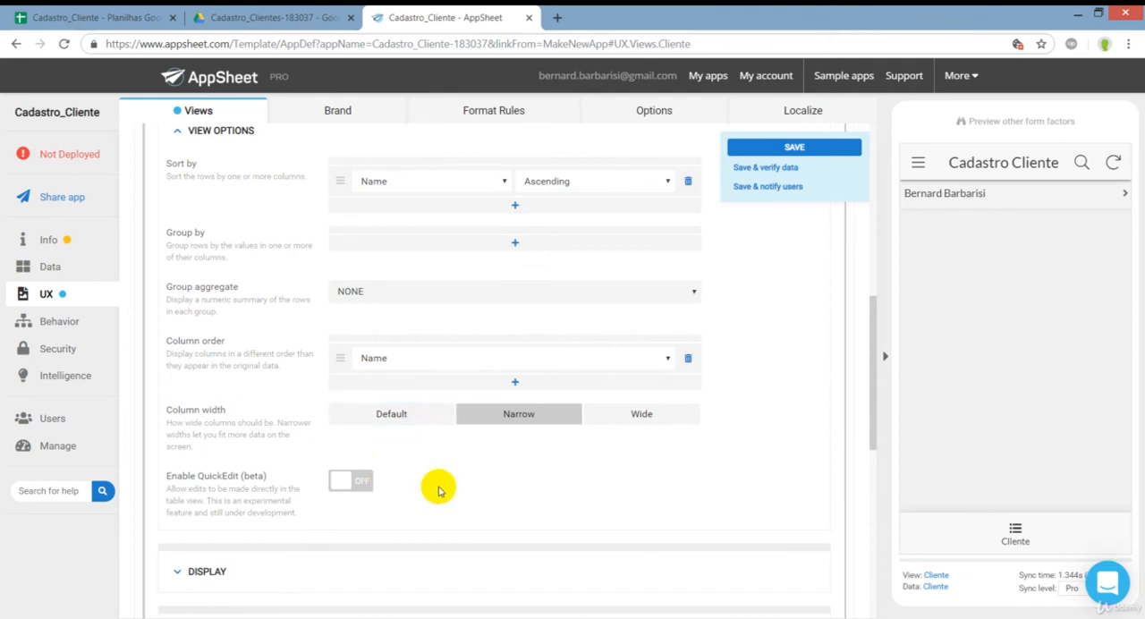
Enable QuickEdit for the Cliente view, try its edit mode in the app preview, and turn QuickEdit off again.
{"action": "left_click_drag", "start_coordinate": [266, 477], "coordinate": [238, 484]}
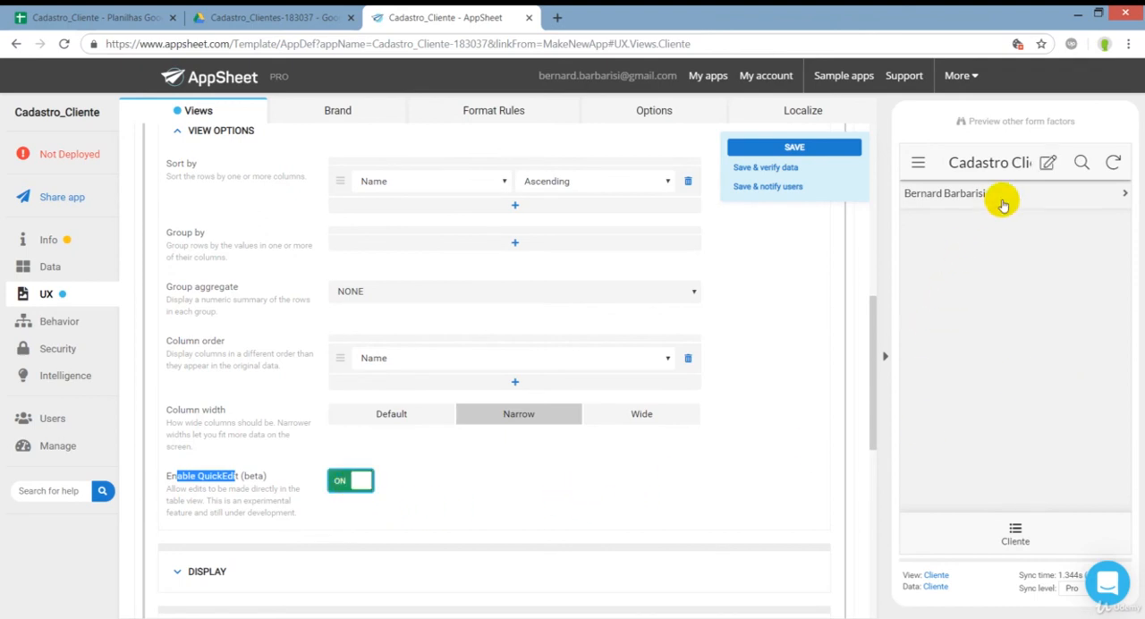
{"action": "left_click", "coordinate": [1048, 164]}
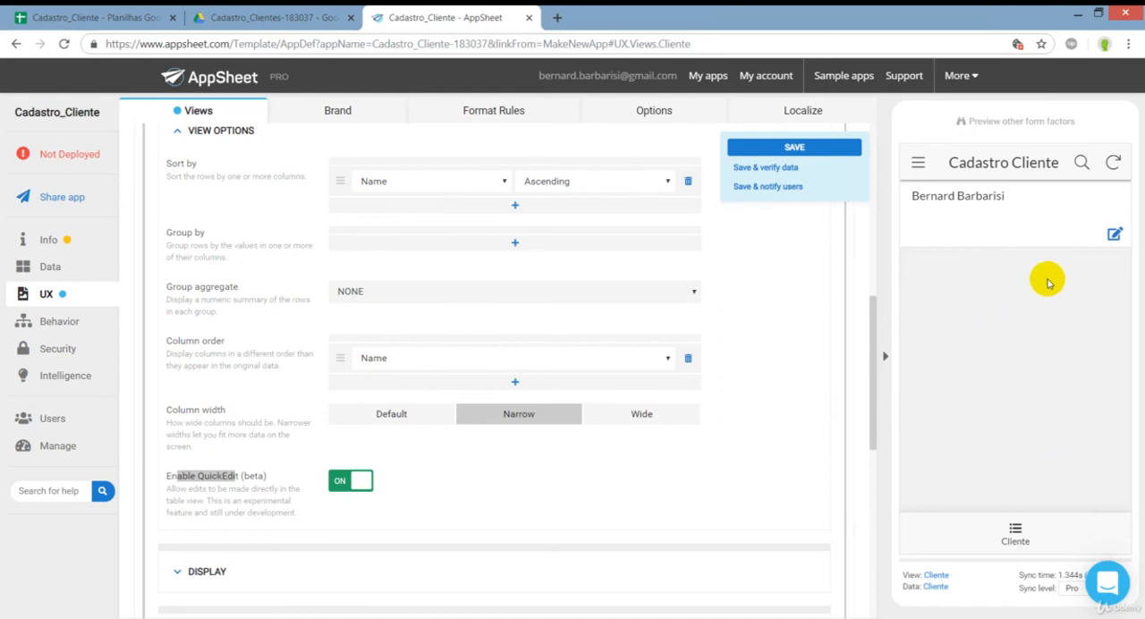
{"action": "left_click", "coordinate": [352, 481]}
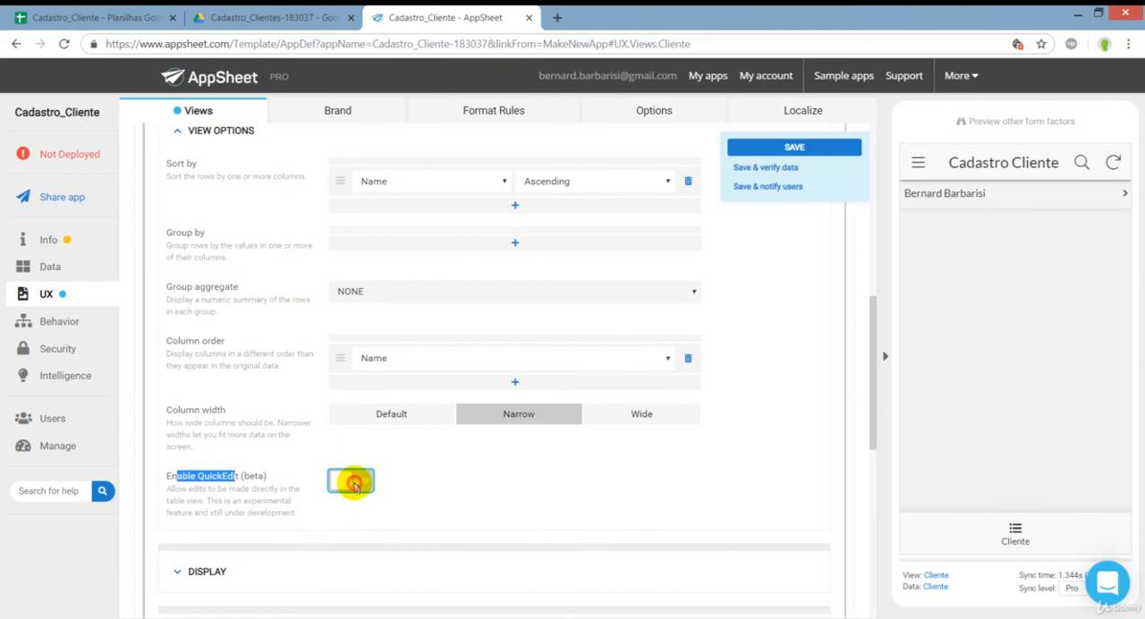
{"action": "left_click", "coordinate": [355, 486]}
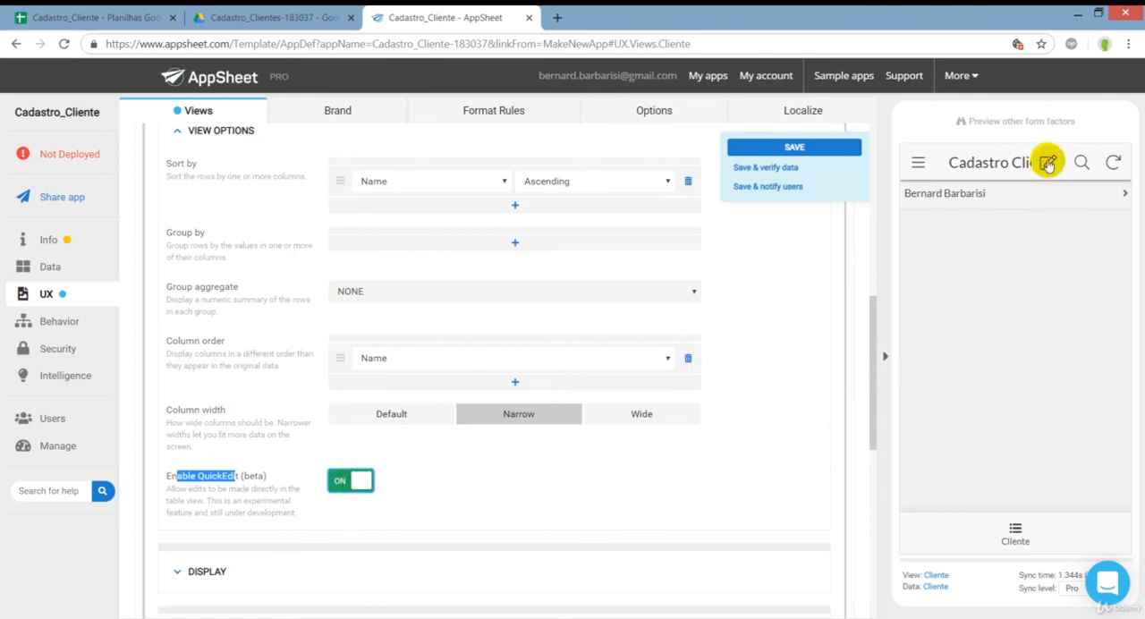
{"action": "left_click", "coordinate": [343, 484]}
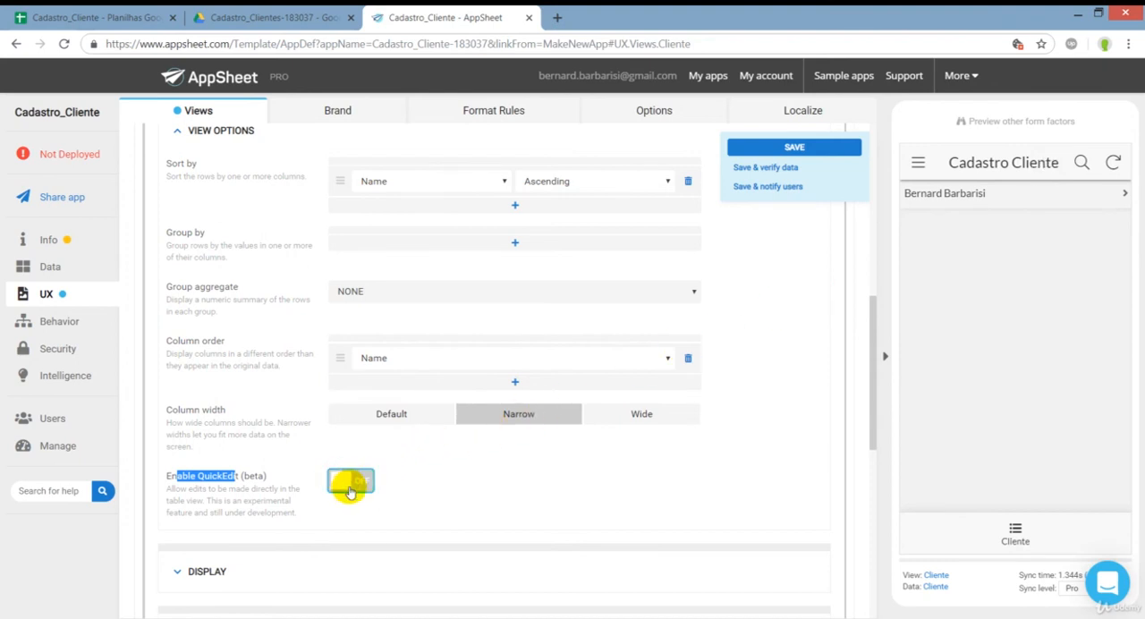
Expand the Cliente view's display settings and set its icon to the solid smiley face.
{"action": "scroll", "coordinate": [350, 519], "scroll_direction": "down", "scroll_amount": 1}
{"action": "left_click", "coordinate": [269, 493]}
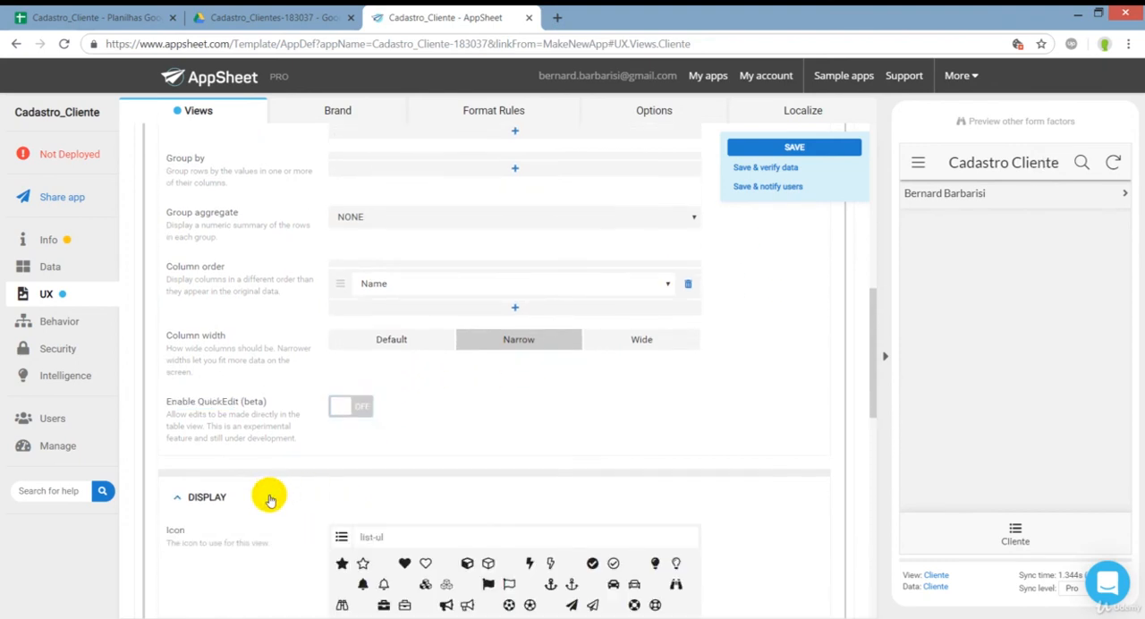
{"action": "scroll", "coordinate": [279, 455], "scroll_direction": "down", "scroll_amount": 2}
{"action": "scroll", "coordinate": [280, 455], "scroll_direction": "down", "scroll_amount": 1}
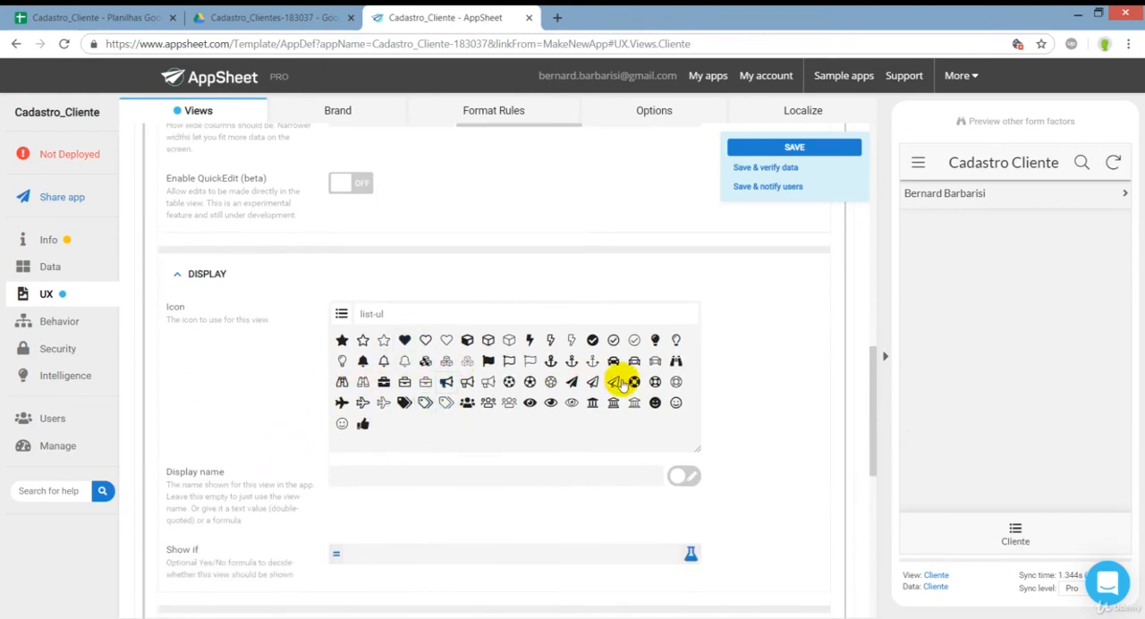
{"action": "scroll", "coordinate": [675, 410], "scroll_direction": "down", "scroll_amount": 3}
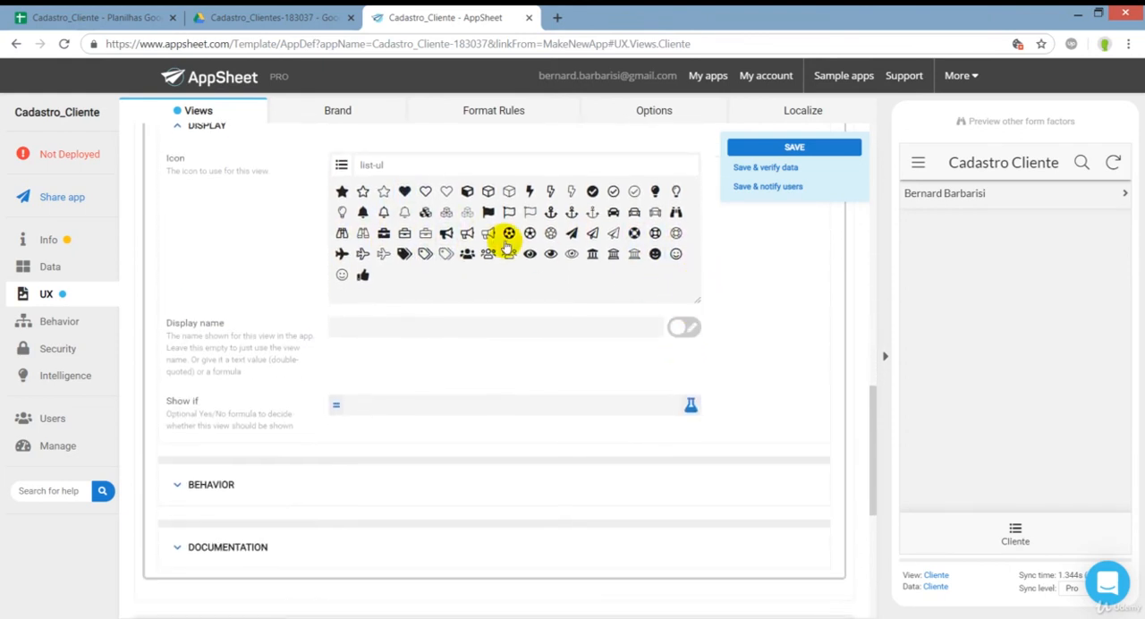
{"action": "scroll", "coordinate": [483, 285], "scroll_direction": "up", "scroll_amount": 1}
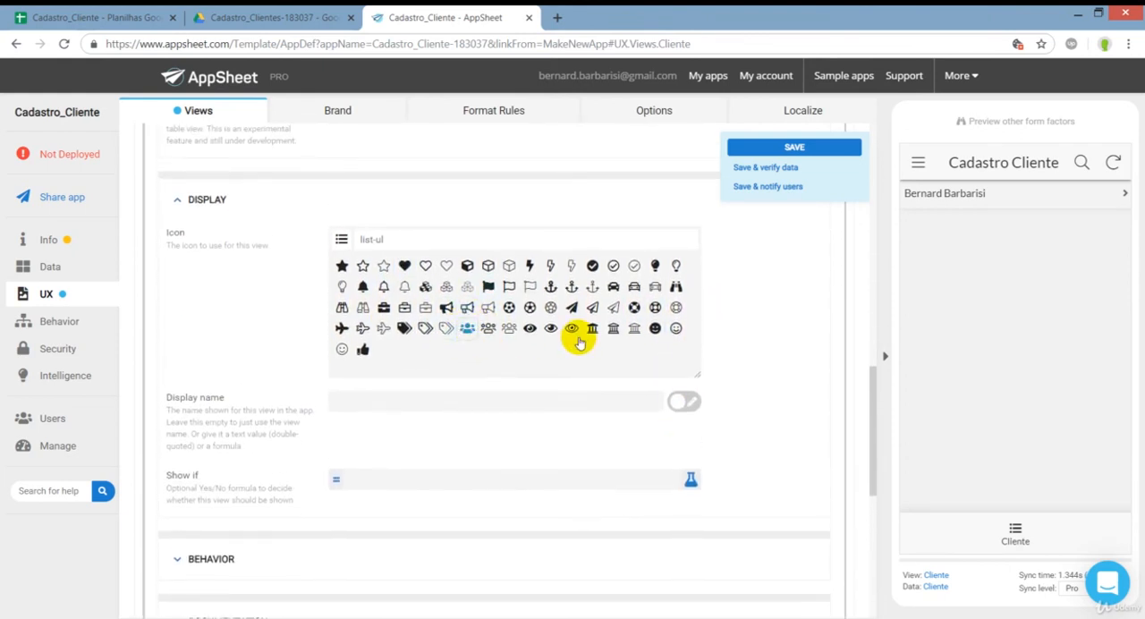
{"action": "left_click", "coordinate": [655, 330]}
Search the icons for "user" and set the Cliente view's icon to the solid single-person figure.
{"action": "left_click", "coordinate": [457, 238]}
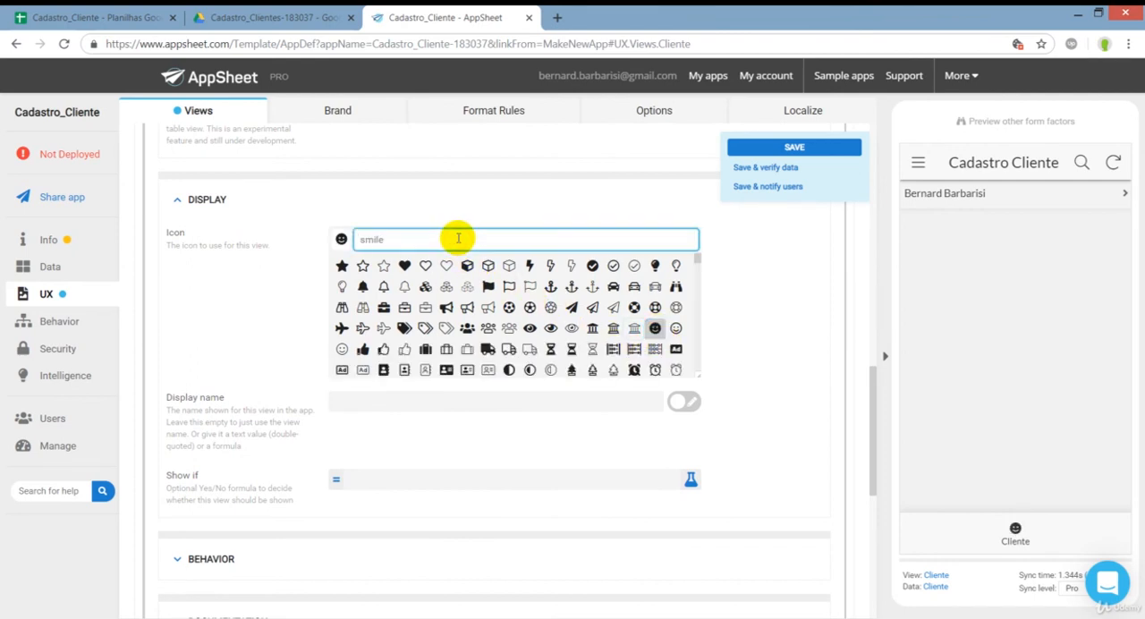
{"action": "type", "text": "user"}
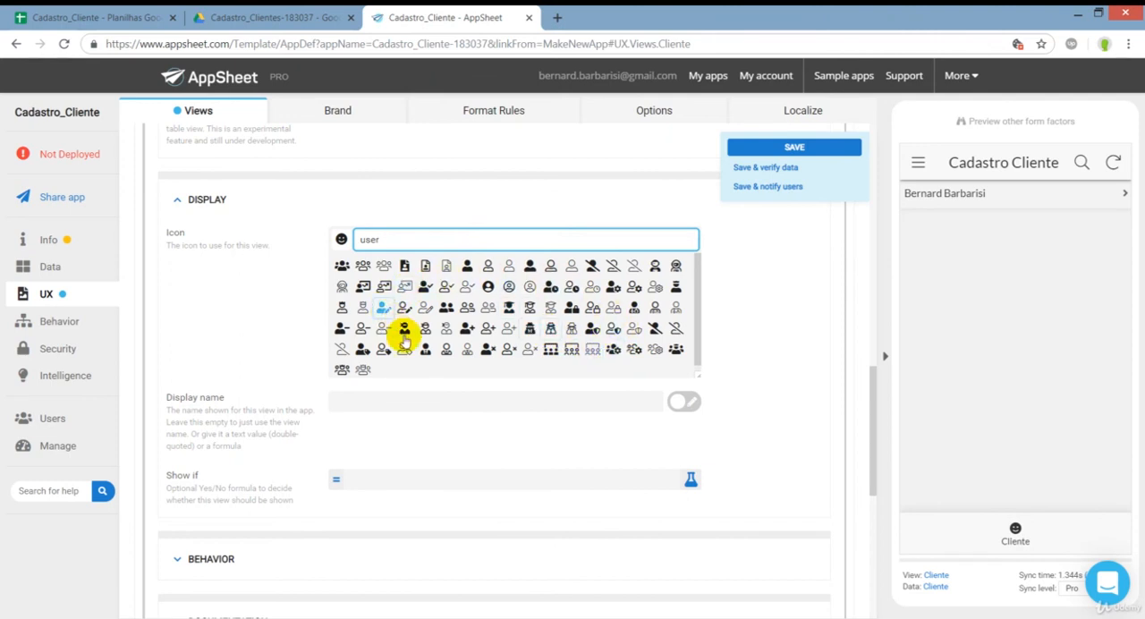
{"action": "left_click_drag", "start_coordinate": [387, 238], "coordinate": [355, 241]}
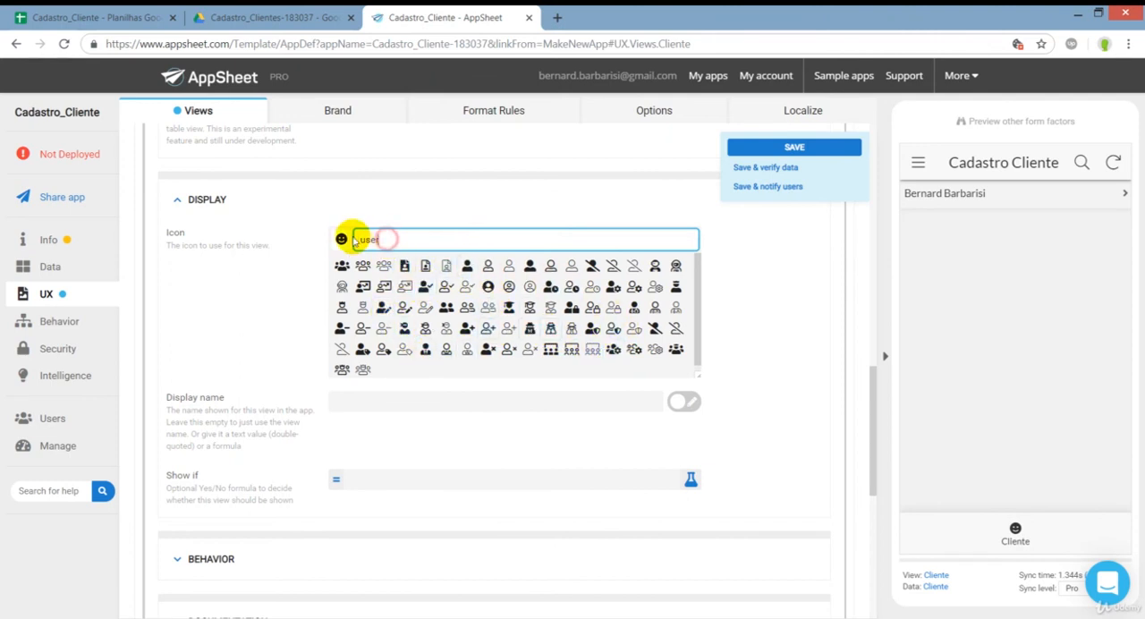
{"action": "left_click", "coordinate": [391, 240]}
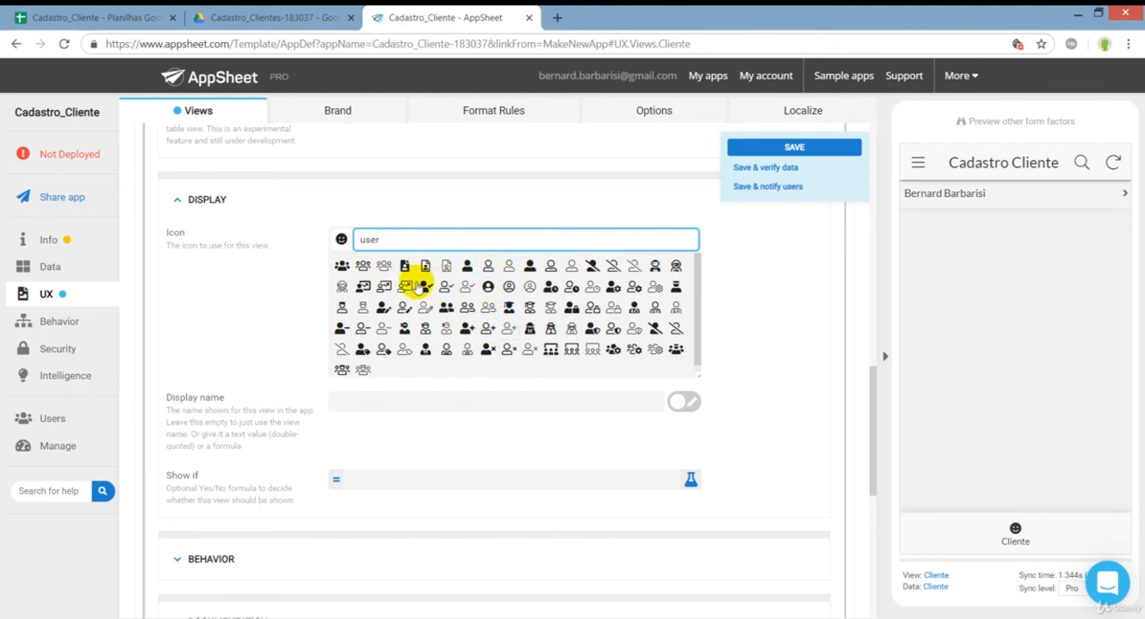
{"action": "left_click", "coordinate": [469, 268]}
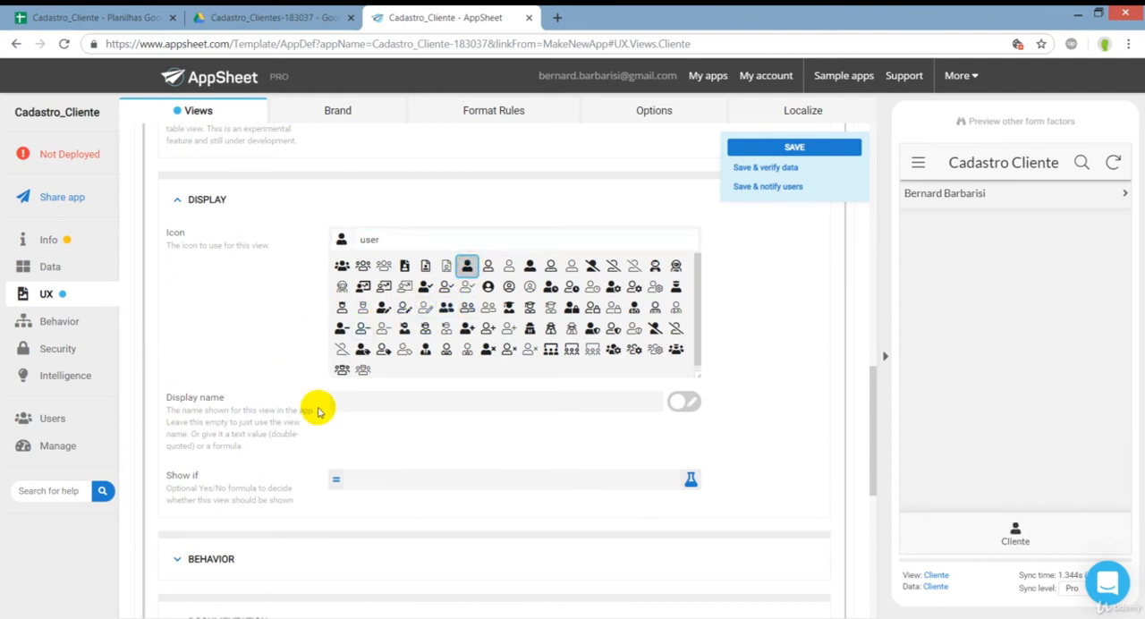
Set the view's display name to Cliente and rename the view itself as Cliente_1.
{"action": "left_click", "coordinate": [371, 409]}
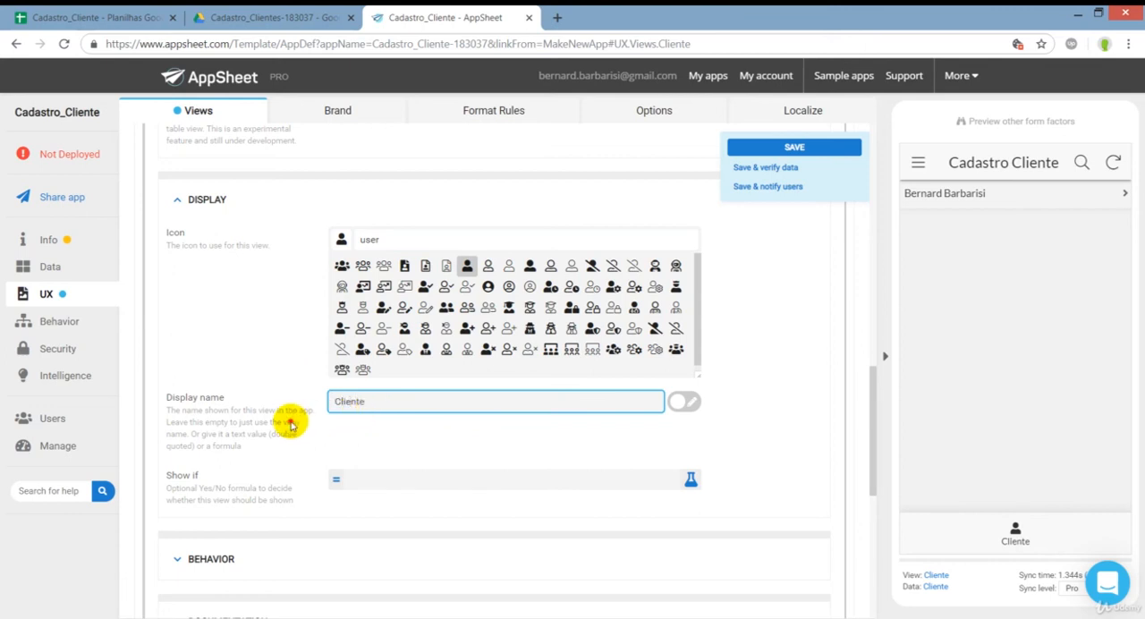
{"action": "left_click_drag", "start_coordinate": [172, 397], "coordinate": [236, 397]}
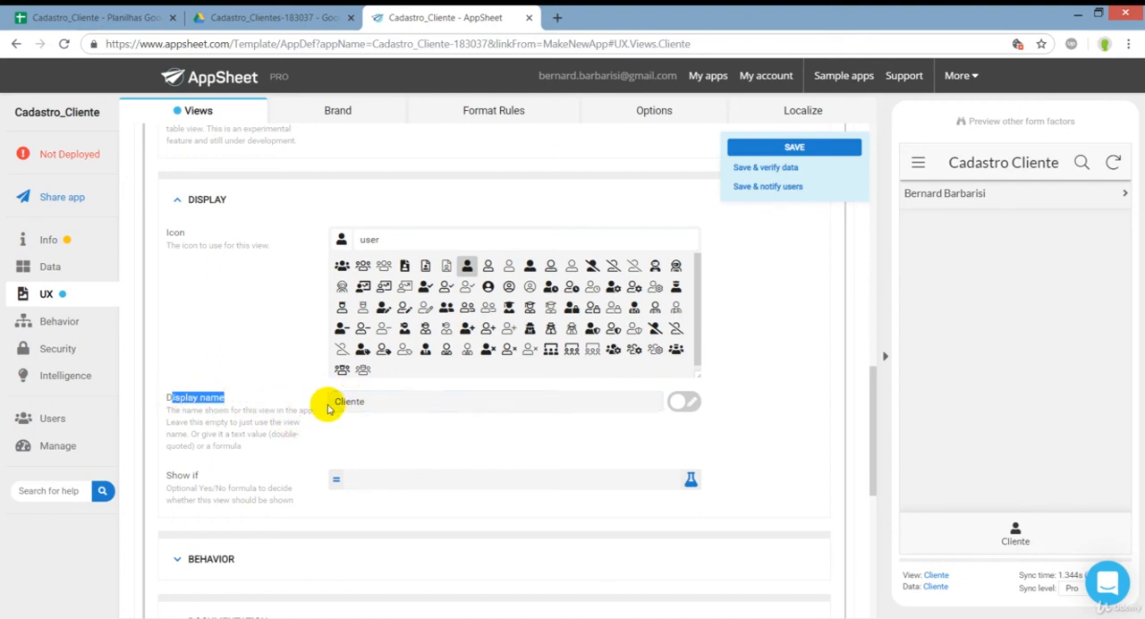
{"action": "scroll", "coordinate": [327, 398], "scroll_direction": "up", "scroll_amount": 10}
{"action": "scroll", "coordinate": [327, 391], "scroll_direction": "up", "scroll_amount": 3}
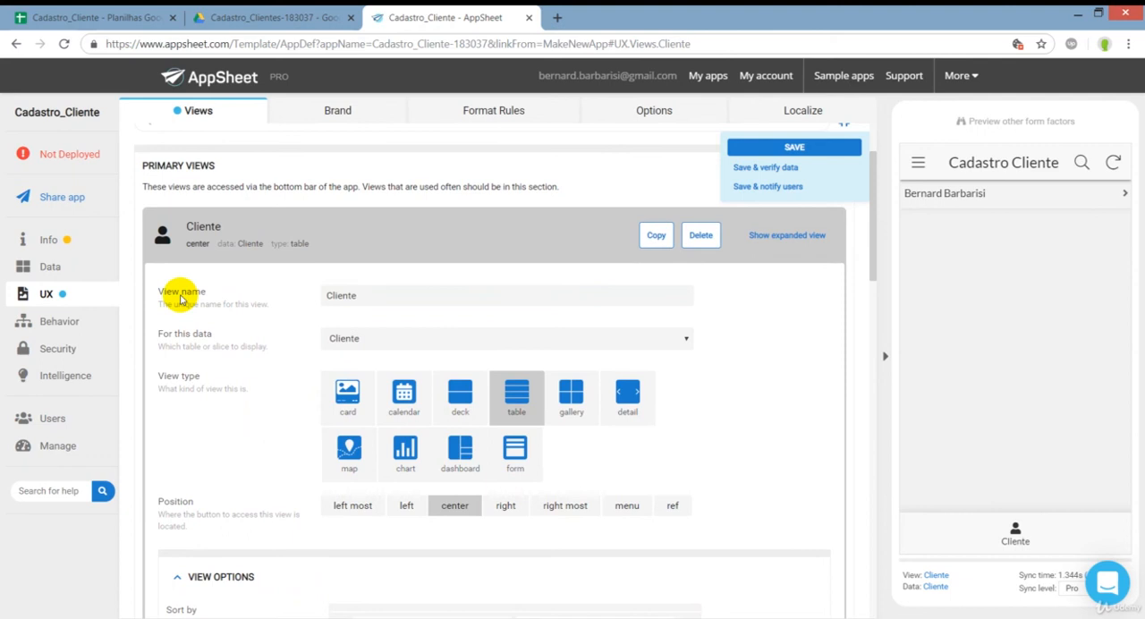
{"action": "left_click", "coordinate": [360, 298]}
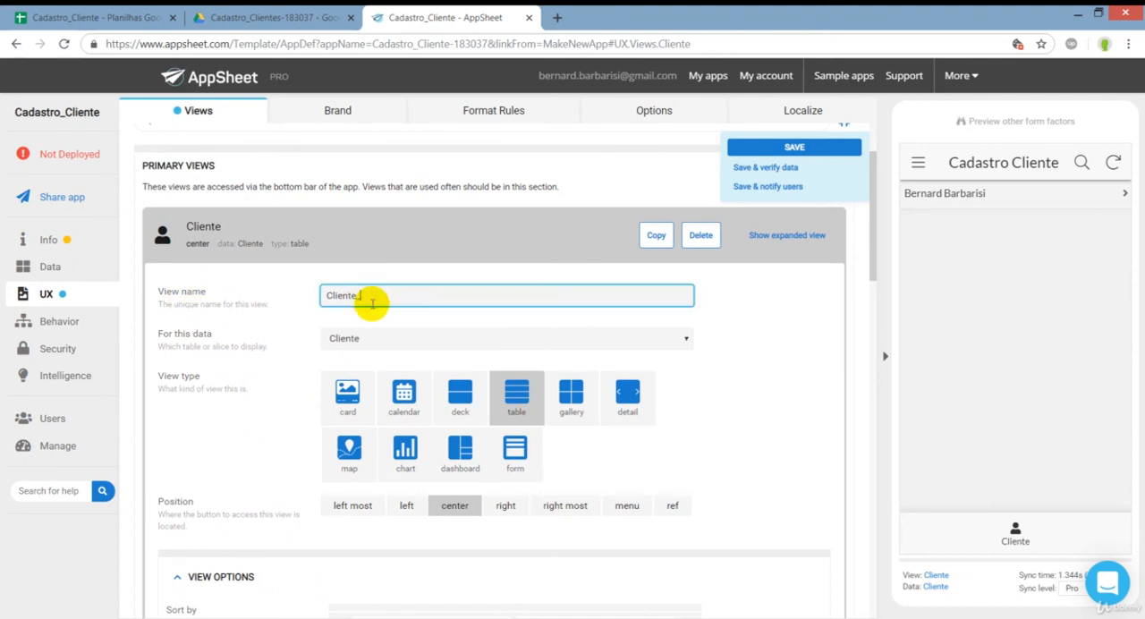
{"action": "type", "text": "_"}
{"action": "scroll", "coordinate": [372, 305], "scroll_direction": "down", "scroll_amount": 1}
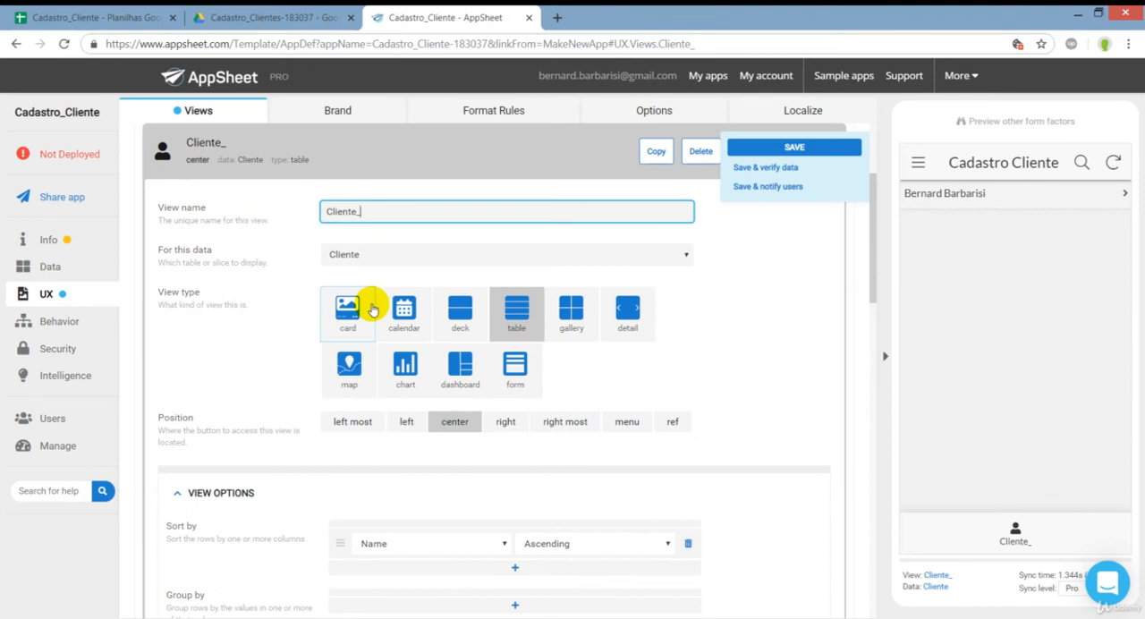
{"action": "type", "text": "1"}
{"action": "scroll", "coordinate": [289, 447], "scroll_direction": "down", "scroll_amount": 5}
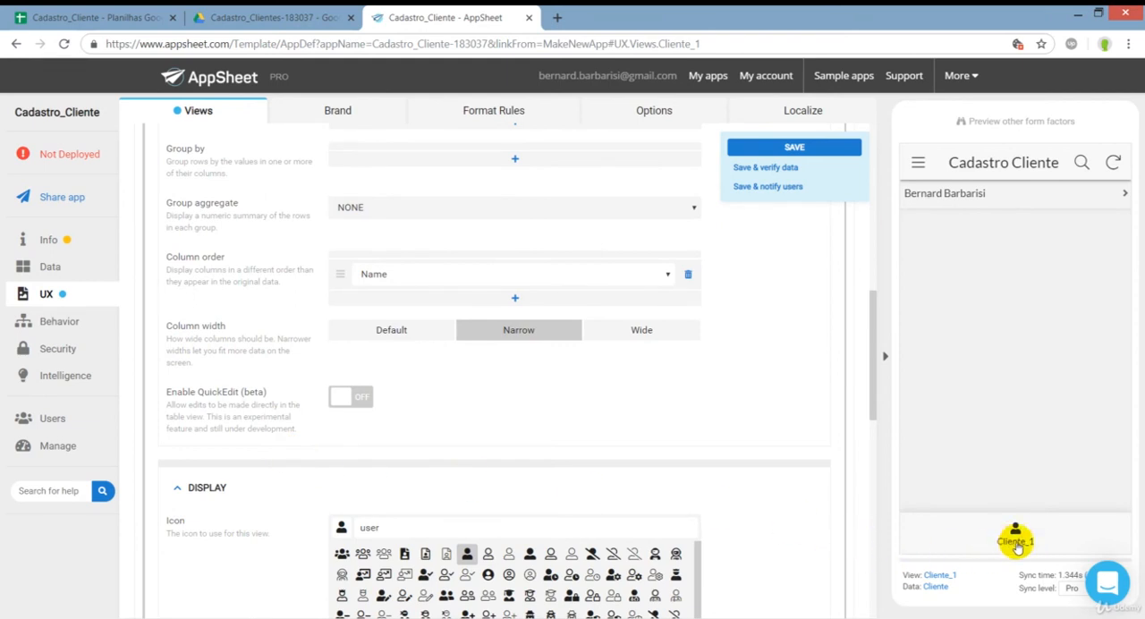
Try the display name "Cliente 1" for the Cliente_1 view and restore it to Cliente.
{"action": "scroll", "coordinate": [304, 474], "scroll_direction": "down", "scroll_amount": 2}
{"action": "scroll", "coordinate": [281, 459], "scroll_direction": "down", "scroll_amount": 4}
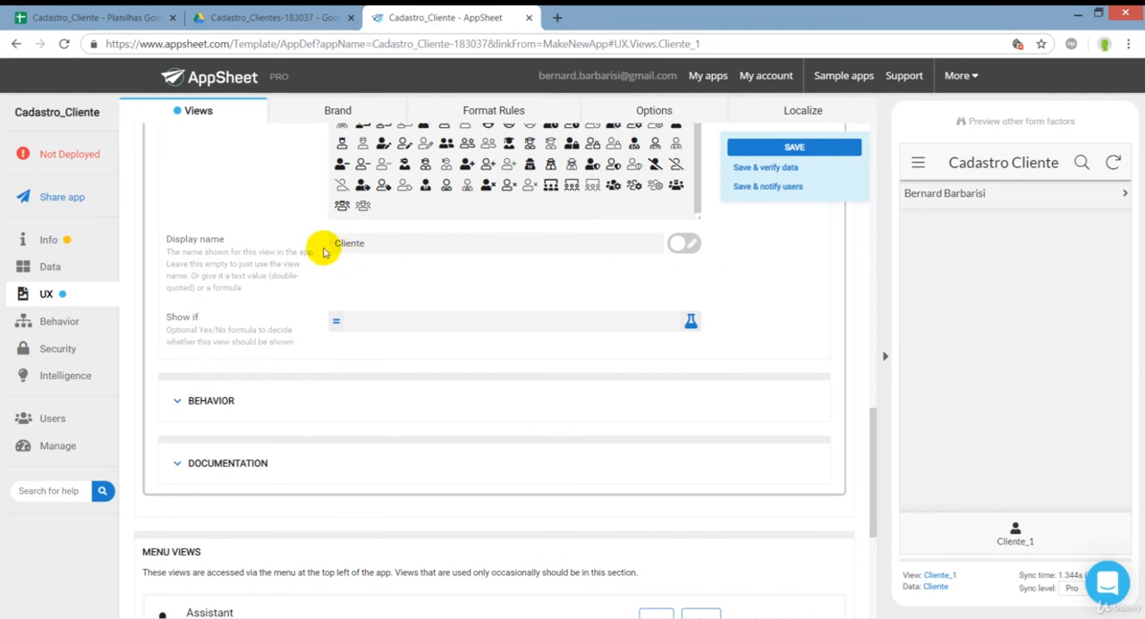
{"action": "left_click", "coordinate": [365, 247]}
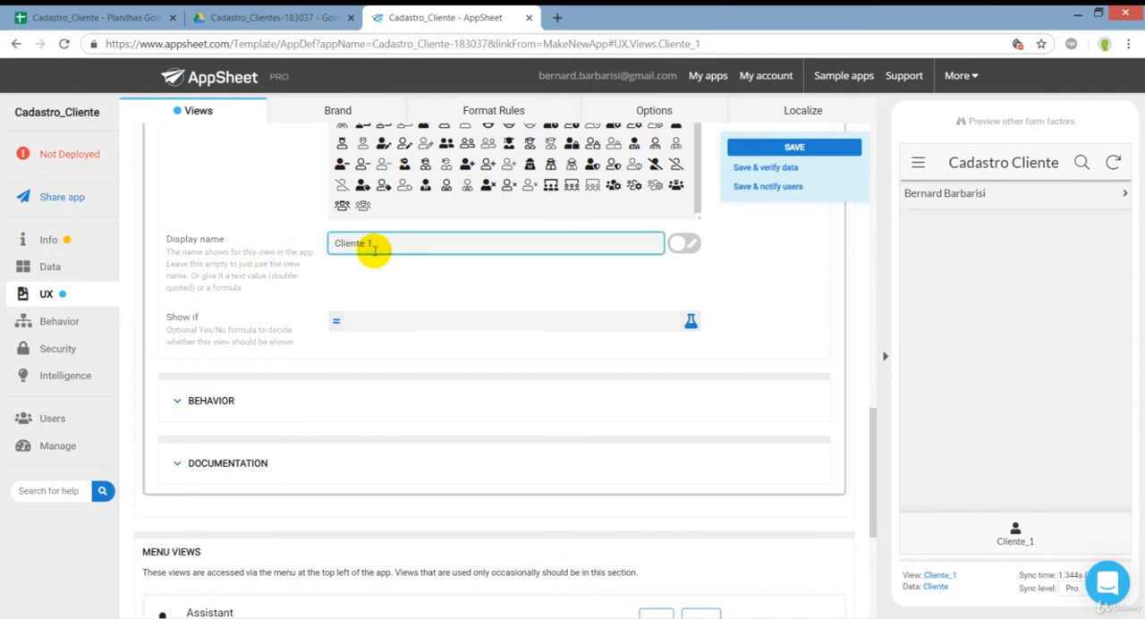
{"action": "left_click_drag", "start_coordinate": [374, 249], "coordinate": [360, 243]}
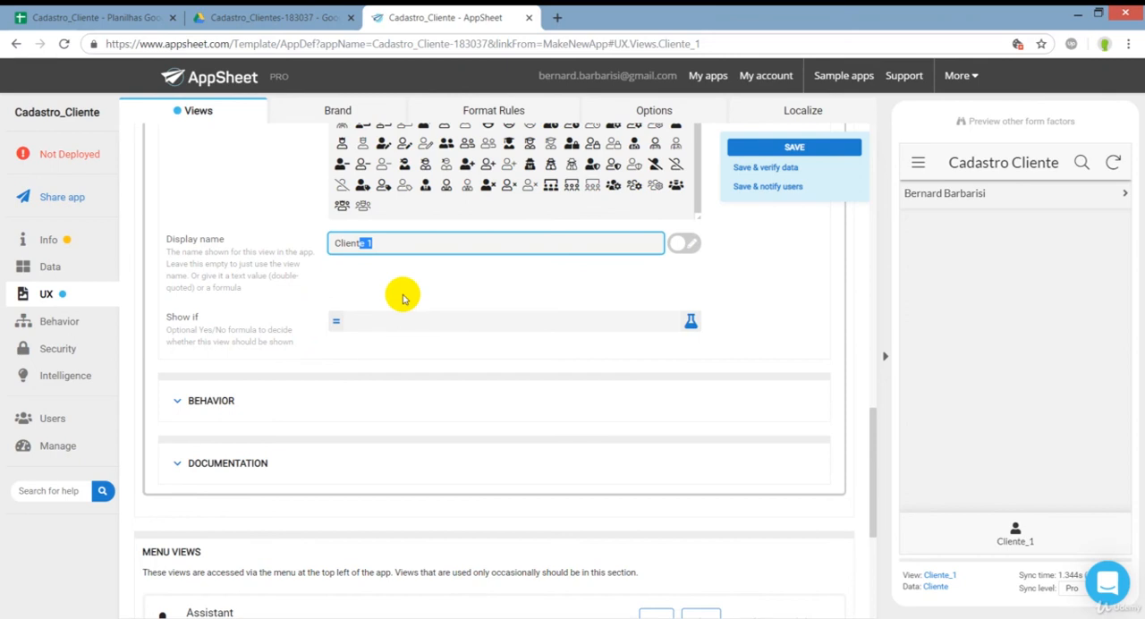
{"action": "left_click", "coordinate": [251, 249]}
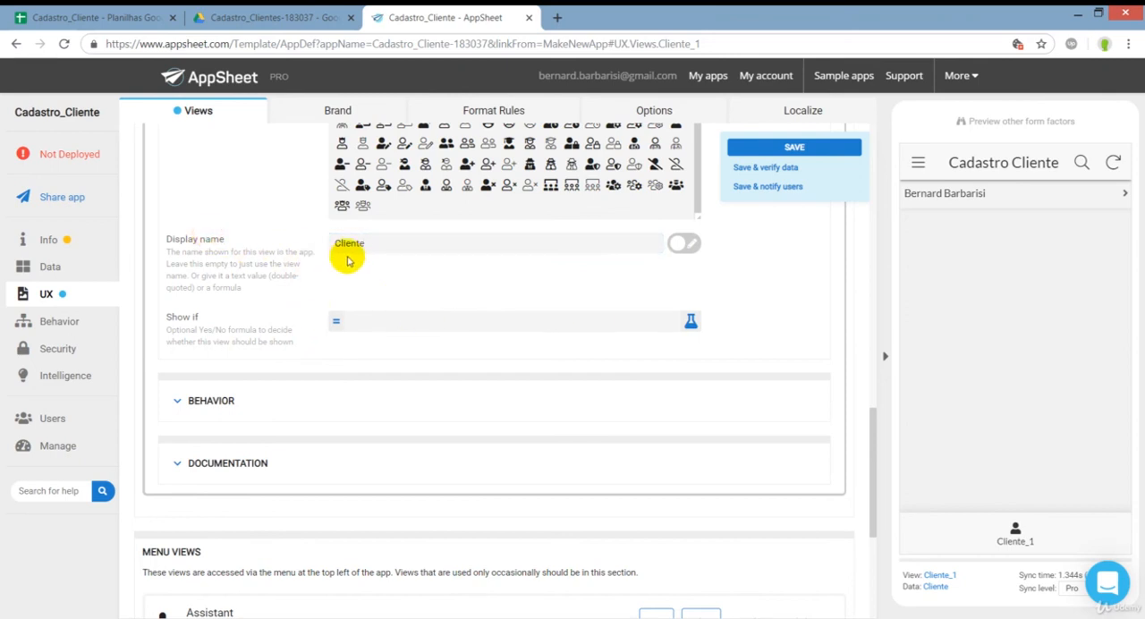
{"action": "left_click", "coordinate": [366, 240]}
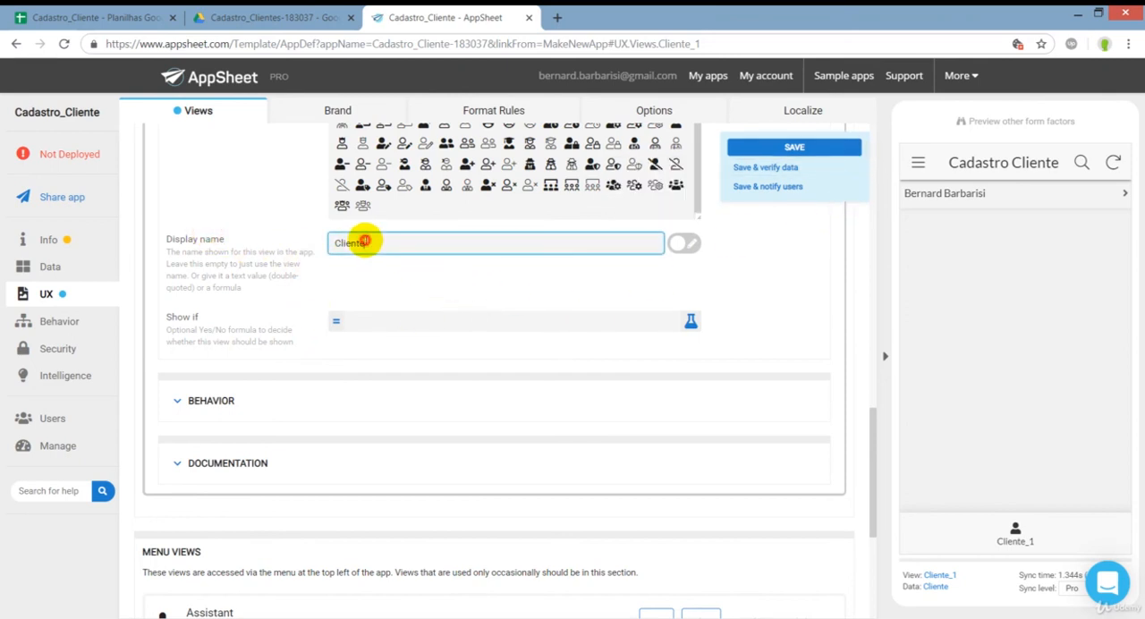
Compare the view name with the display name of the Cliente_1 view and save the app changes.
{"action": "scroll", "coordinate": [290, 279], "scroll_direction": "up", "scroll_amount": 10}
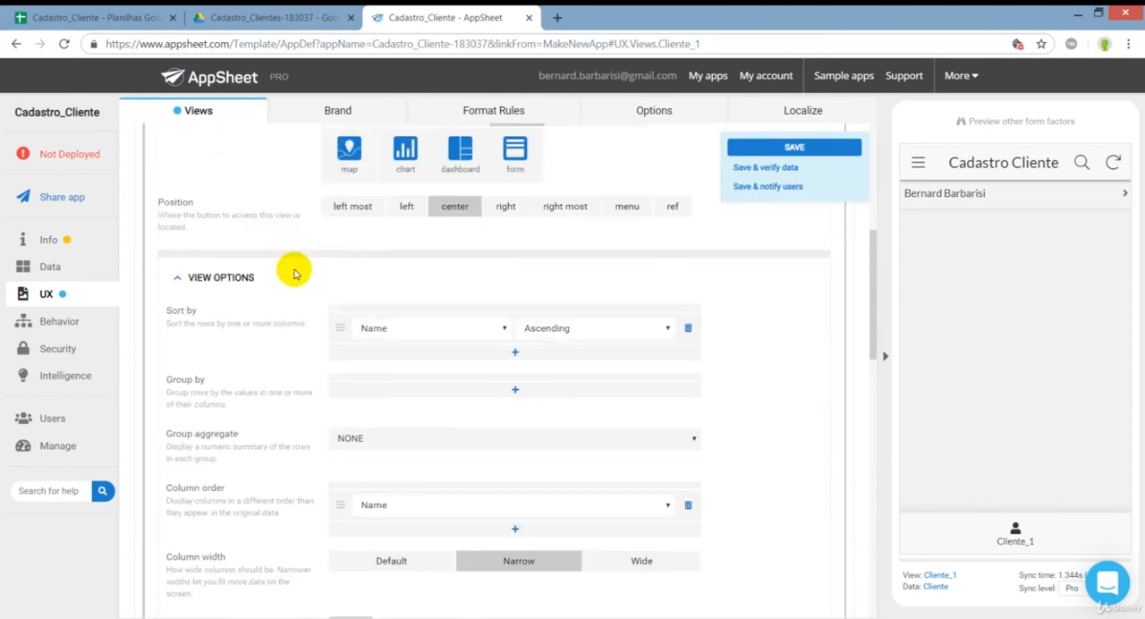
{"action": "scroll", "coordinate": [313, 257], "scroll_direction": "up", "scroll_amount": 3}
{"action": "scroll", "coordinate": [301, 316], "scroll_direction": "down", "scroll_amount": 4}
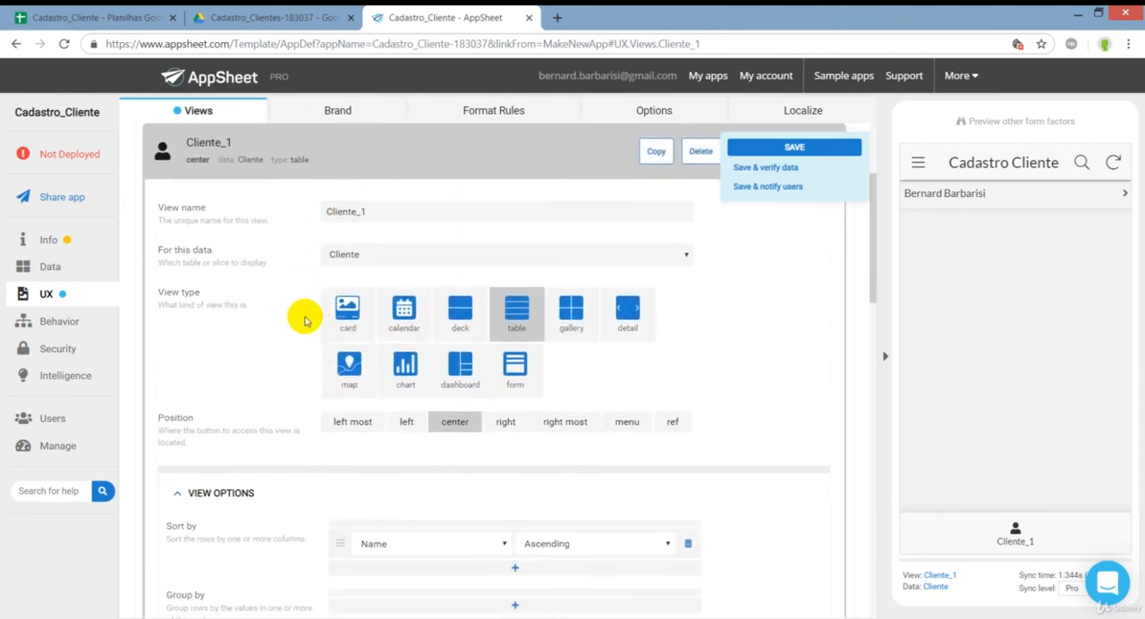
{"action": "scroll", "coordinate": [290, 374], "scroll_direction": "down", "scroll_amount": 6}
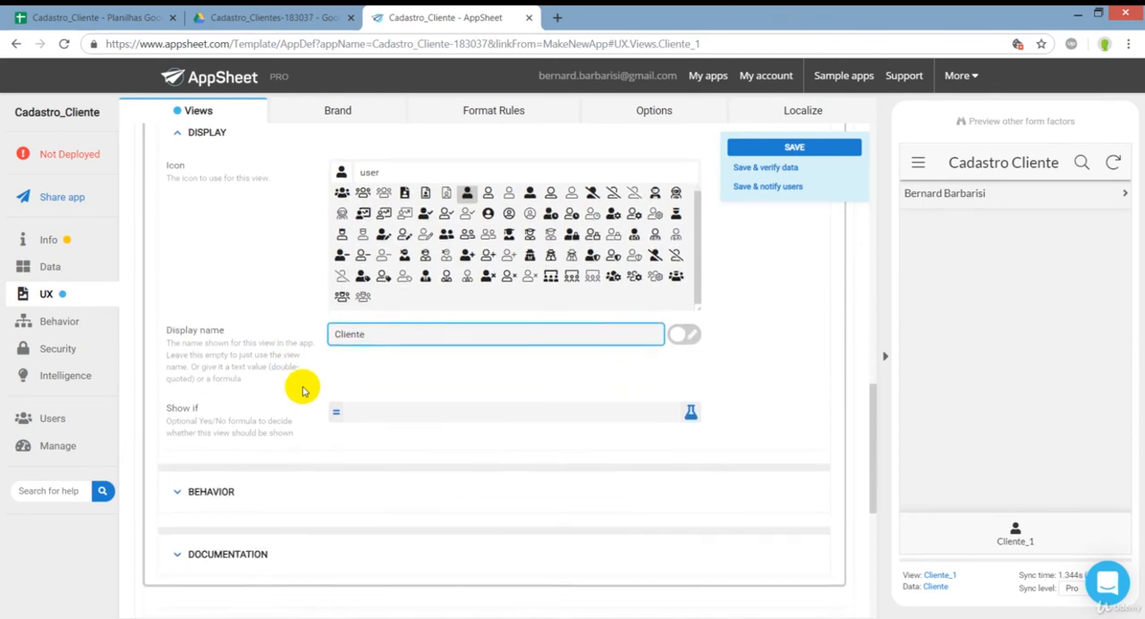
{"action": "left_click_drag", "start_coordinate": [365, 320], "coordinate": [313, 318]}
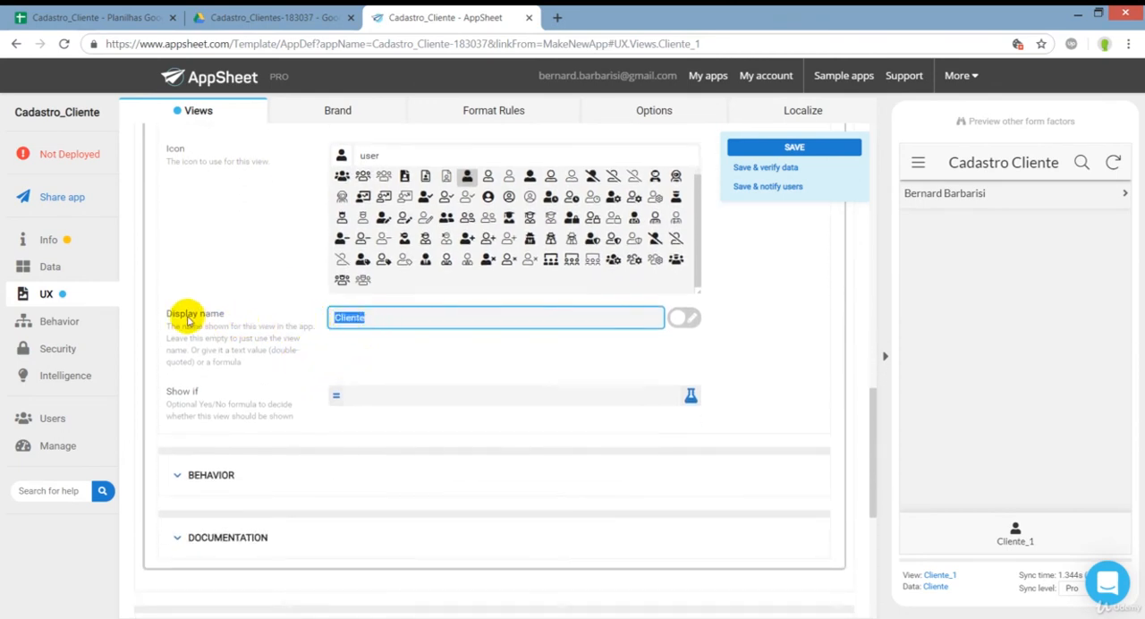
{"action": "left_click", "coordinate": [850, 152]}
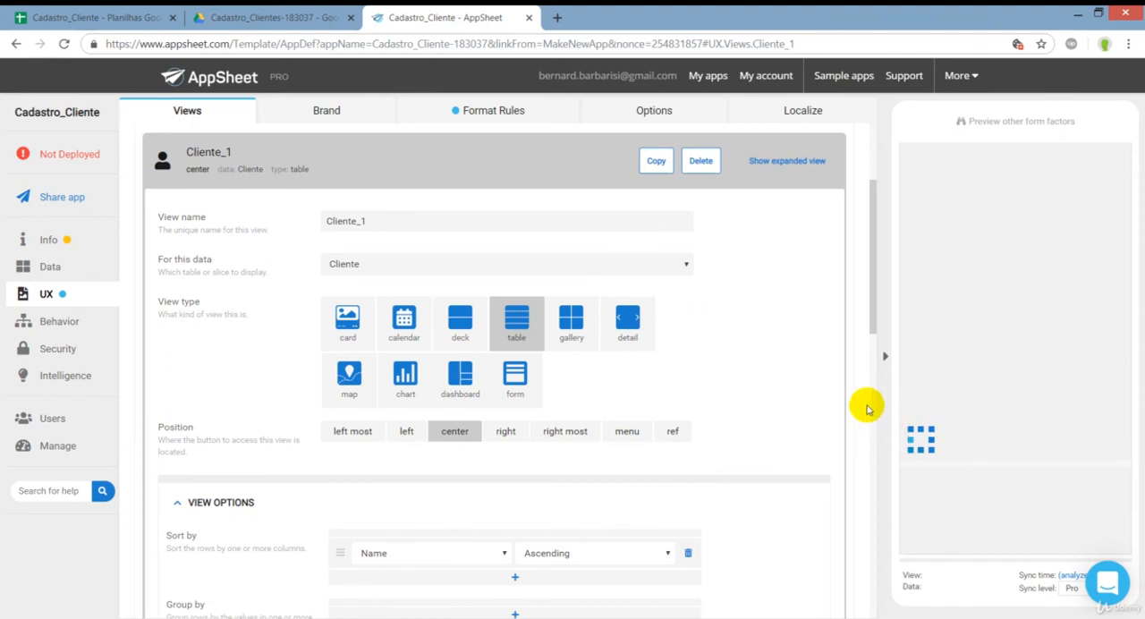
Collapse the Cliente_1 view settings, inspect the existing client's detail record in the preview and return to the client list.
{"action": "left_click", "coordinate": [352, 164]}
{"action": "scroll", "coordinate": [352, 192], "scroll_direction": "up", "scroll_amount": 1}
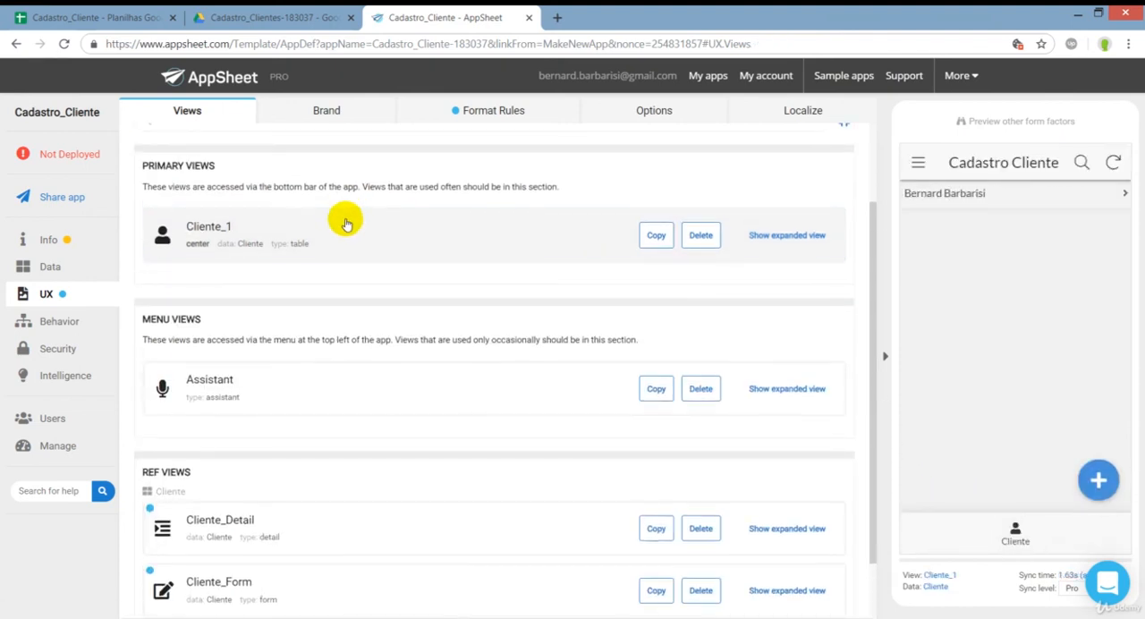
{"action": "left_click", "coordinate": [972, 202]}
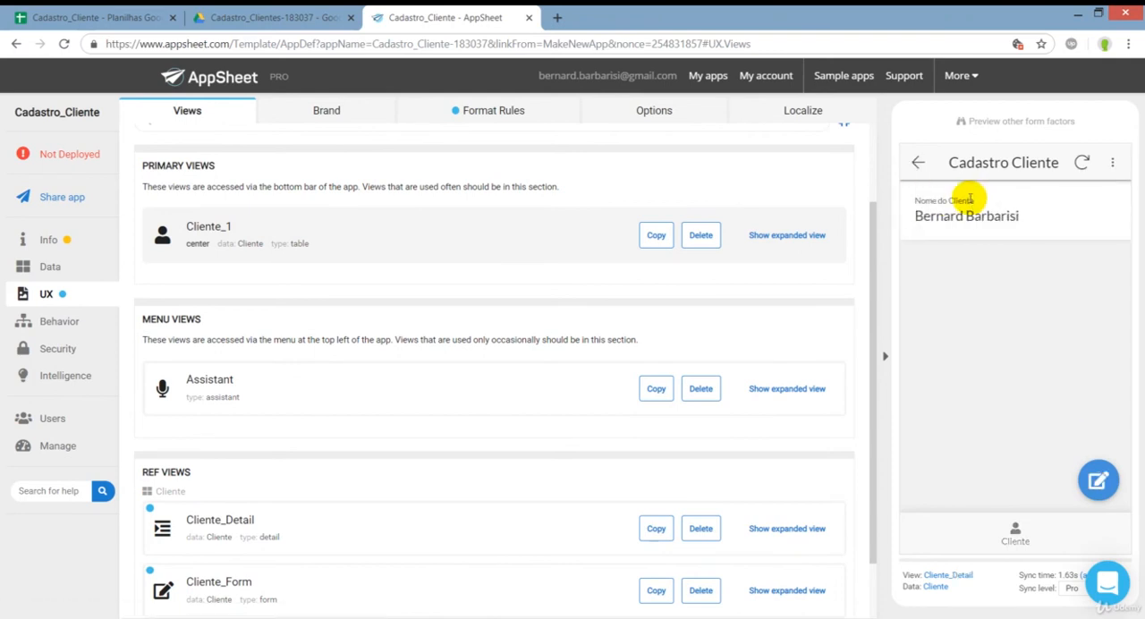
{"action": "left_click", "coordinate": [920, 166]}
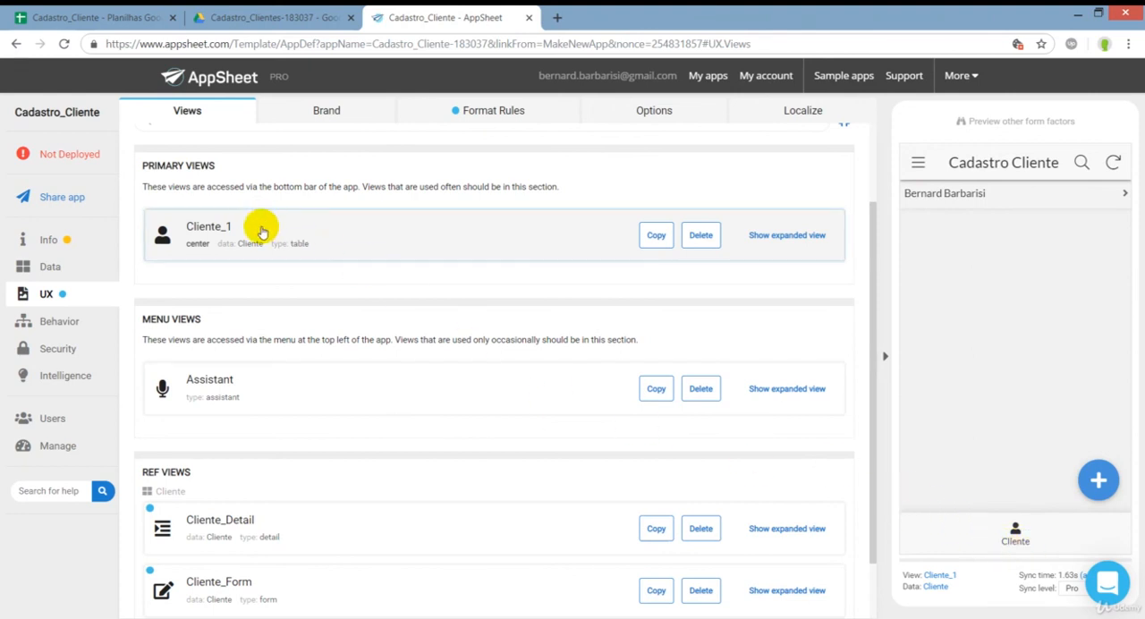
Expand the Cliente_1 view settings and review its view options, icon and display name.
{"action": "left_click", "coordinate": [286, 243]}
{"action": "left_click", "coordinate": [358, 223]}
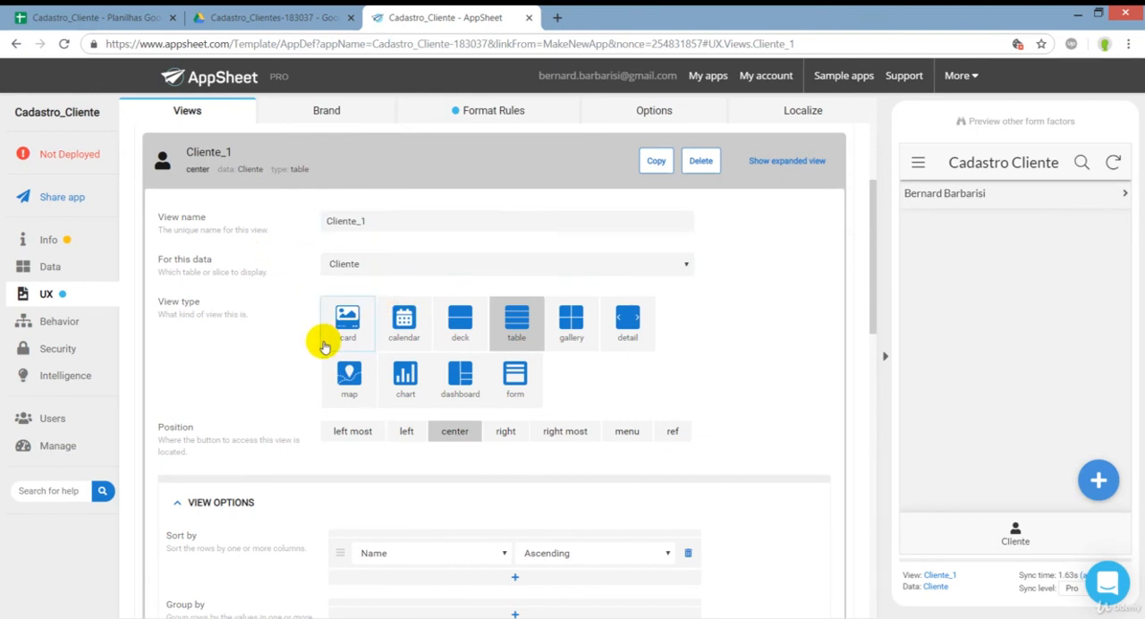
{"action": "scroll", "coordinate": [320, 343], "scroll_direction": "down", "scroll_amount": 6}
{"action": "left_click", "coordinate": [288, 423]}
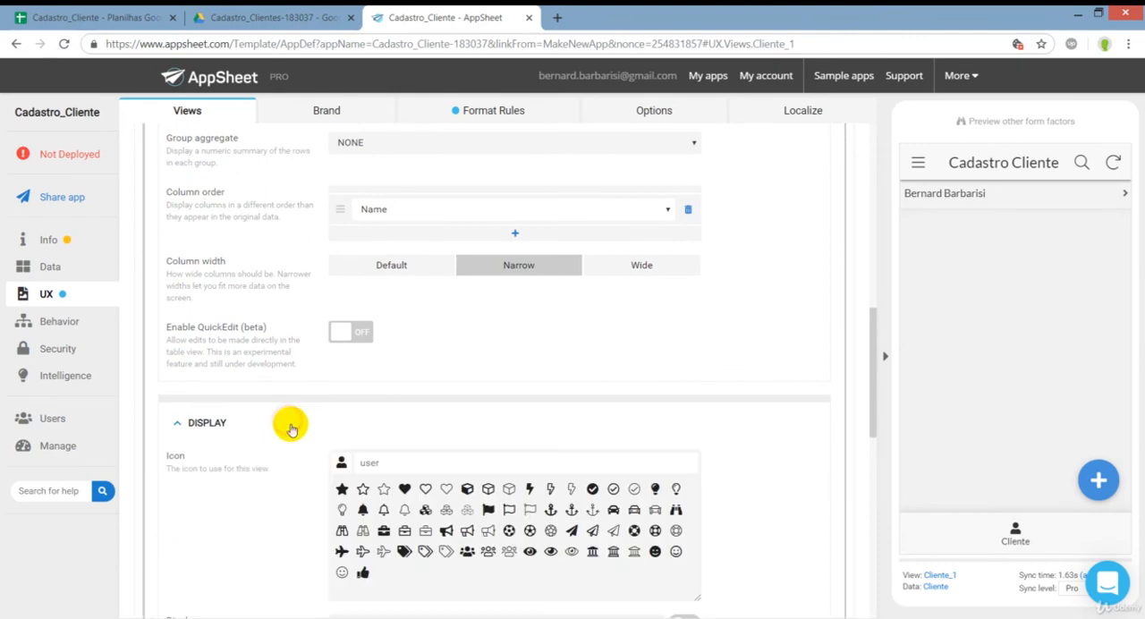
{"action": "left_click", "coordinate": [384, 466]}
{"action": "scroll", "coordinate": [300, 456], "scroll_direction": "down", "scroll_amount": 2}
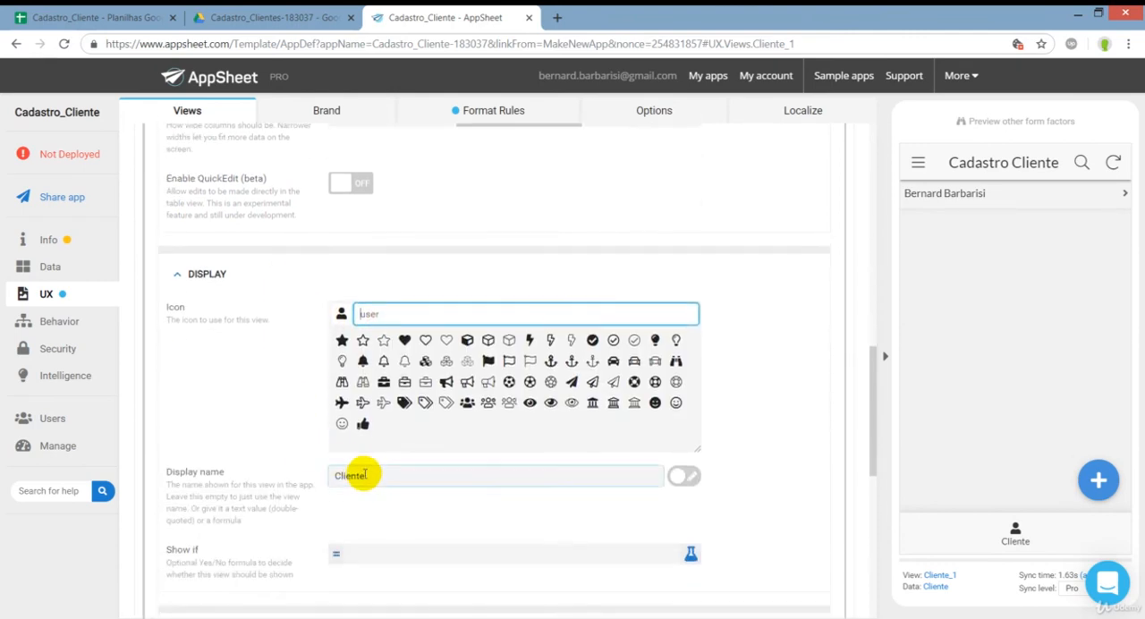
{"action": "left_click_drag", "start_coordinate": [365, 475], "coordinate": [312, 472]}
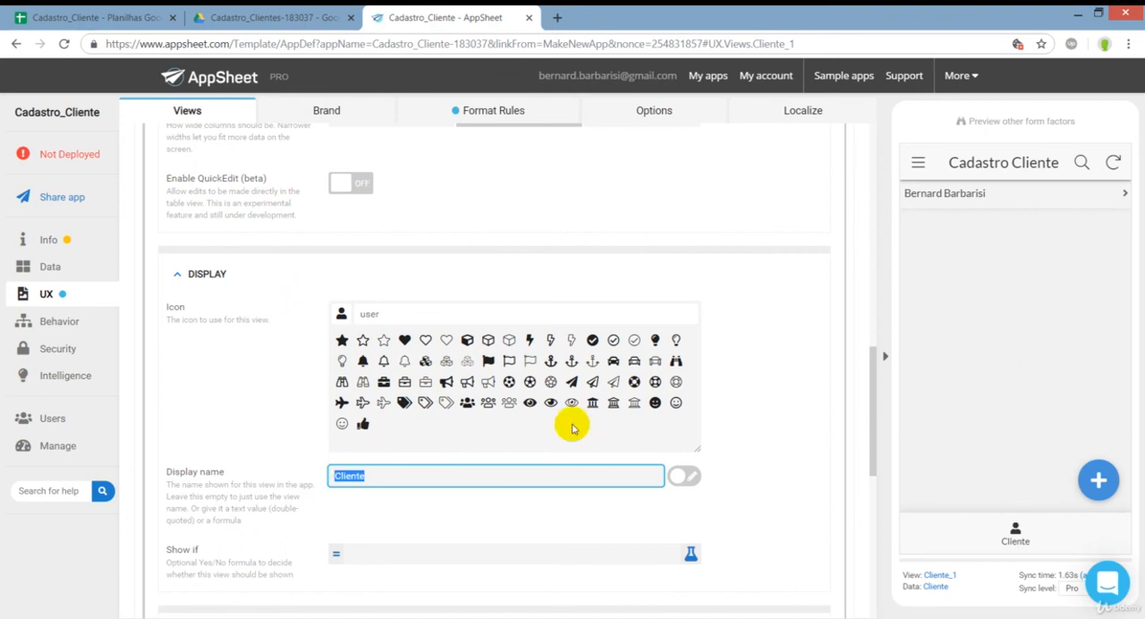
{"action": "left_click", "coordinate": [1008, 355]}
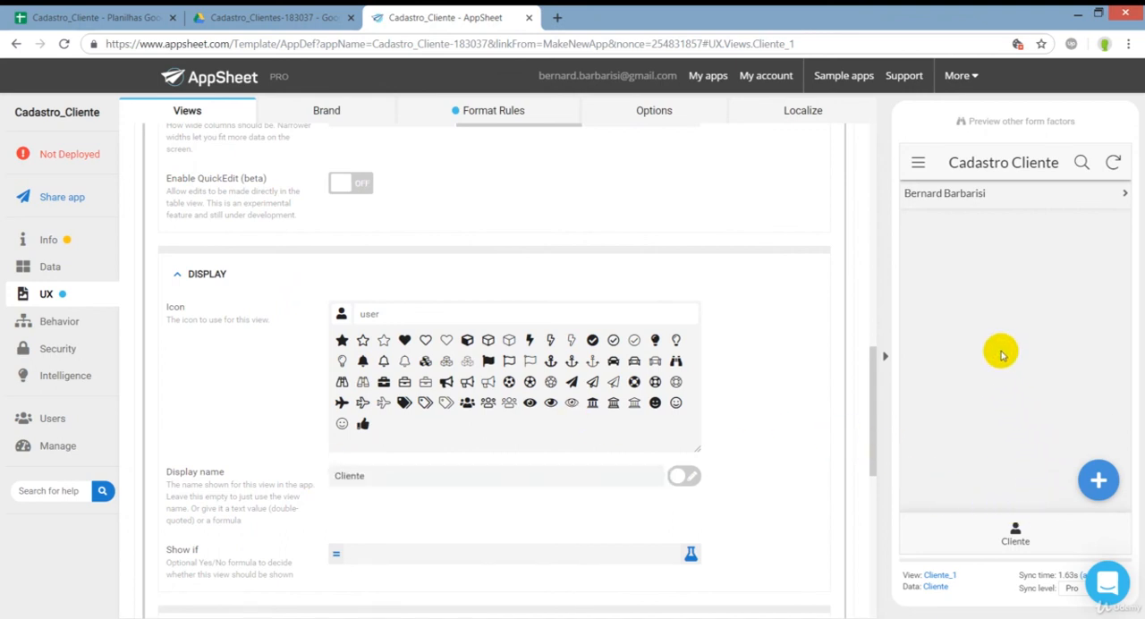
Add a new client in the app preview with the full name, save it and check its row in the Cadastro_Cliente spreadsheet.
{"action": "left_click", "coordinate": [1100, 481]}
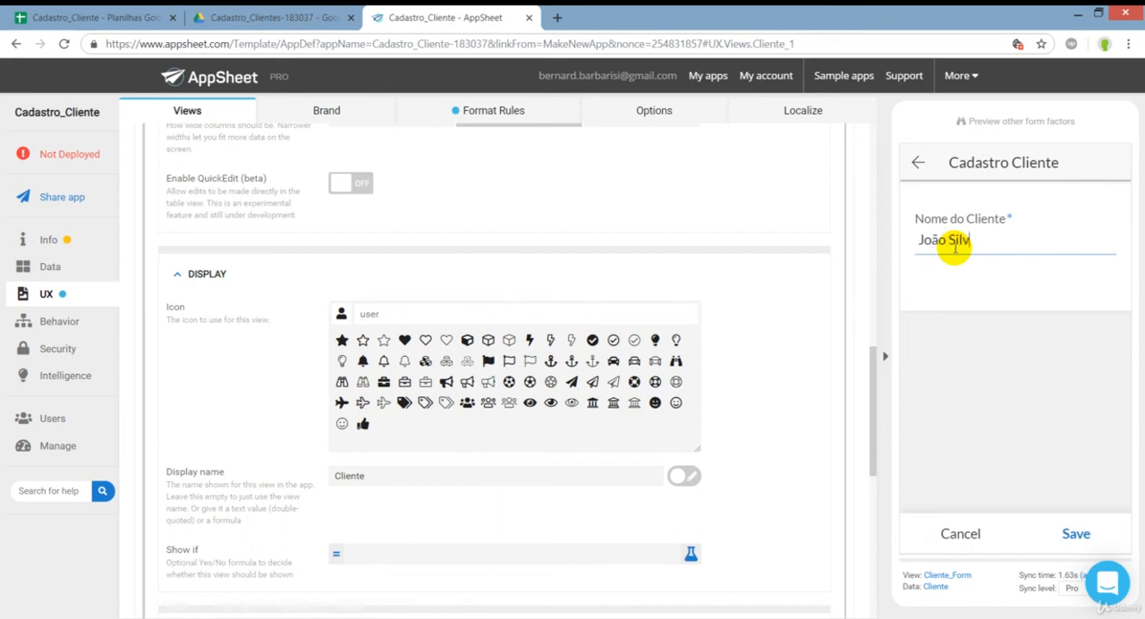
{"action": "left_click", "coordinate": [1076, 533]}
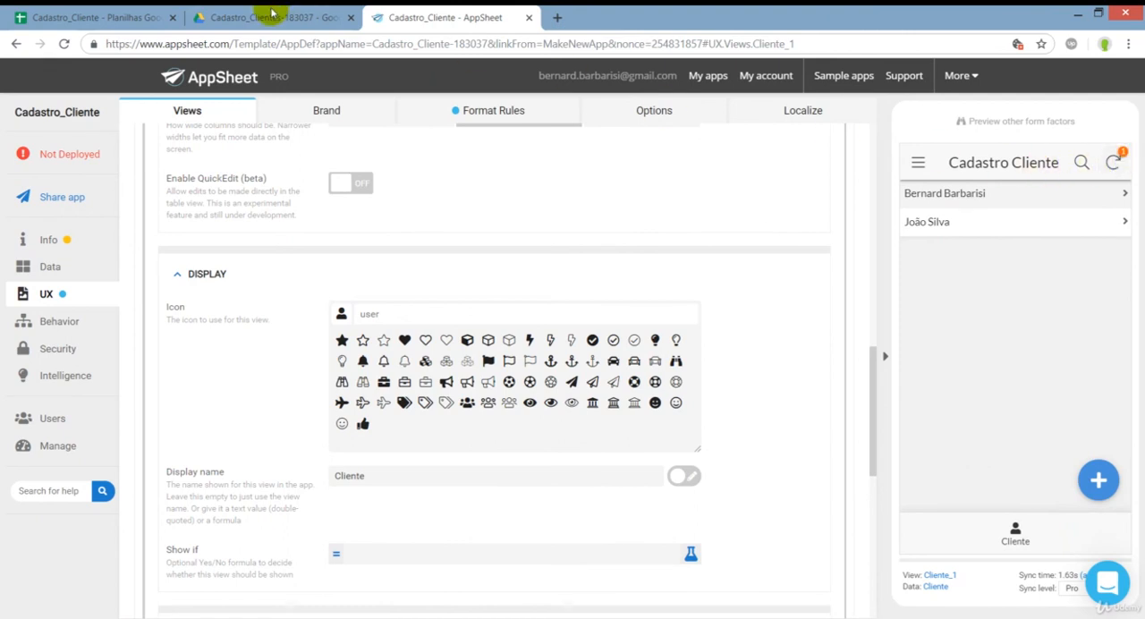
{"action": "left_click", "coordinate": [128, 17]}
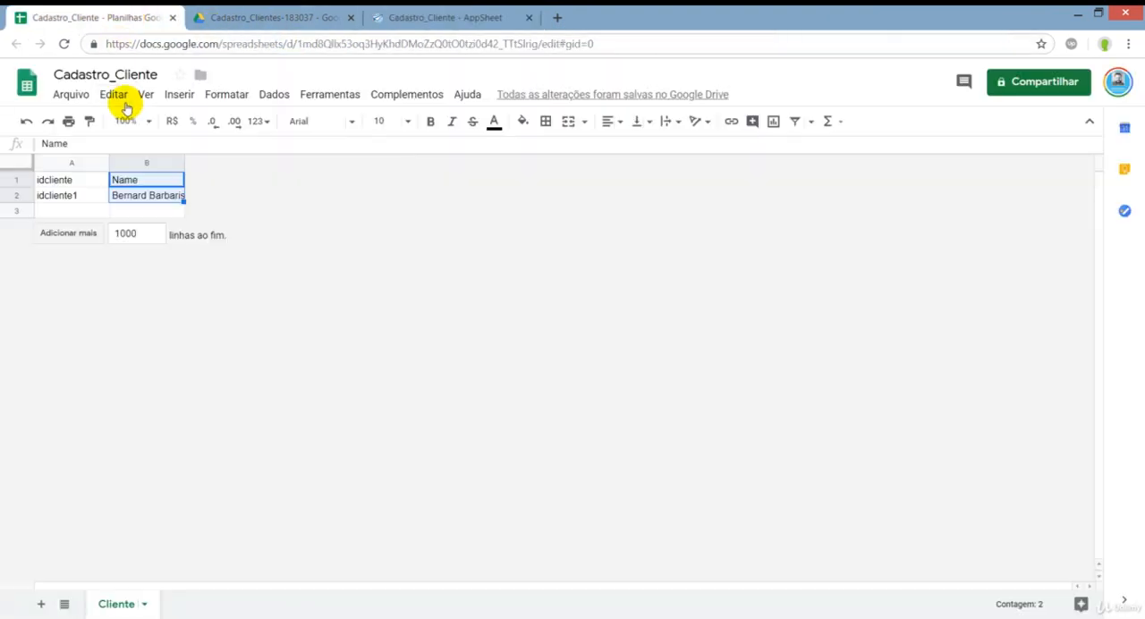
{"action": "left_click", "coordinate": [63, 213]}
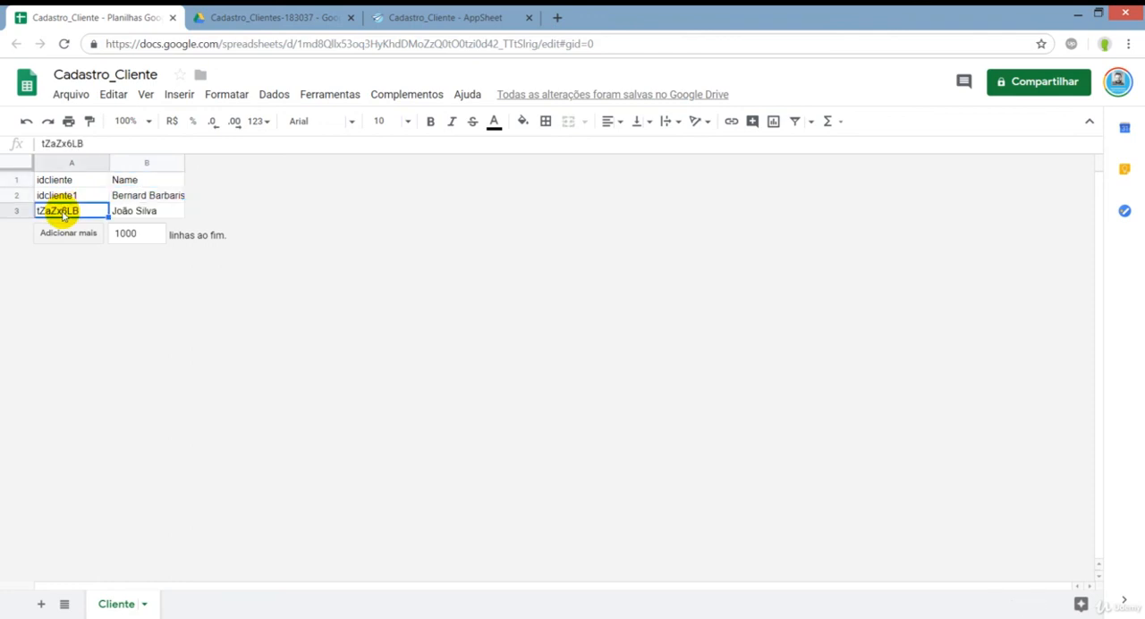
{"action": "left_click", "coordinate": [141, 210]}
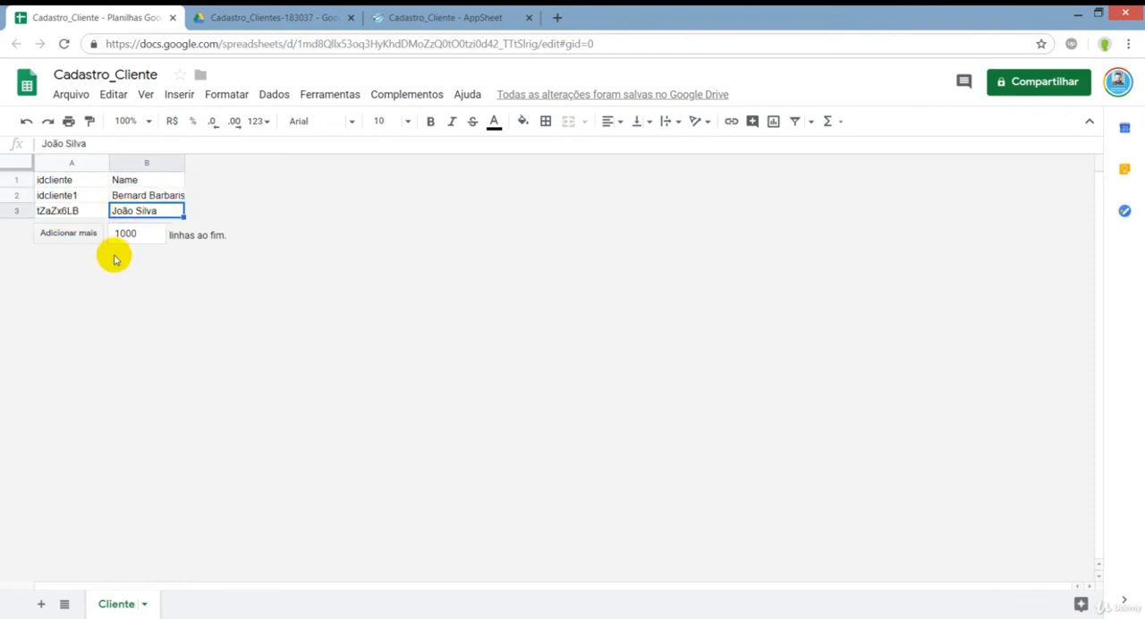
Switch back to AppSheet, save another new client with the full name and check the ID and name in row 4 of the spreadsheet.
{"action": "left_click", "coordinate": [411, 17]}
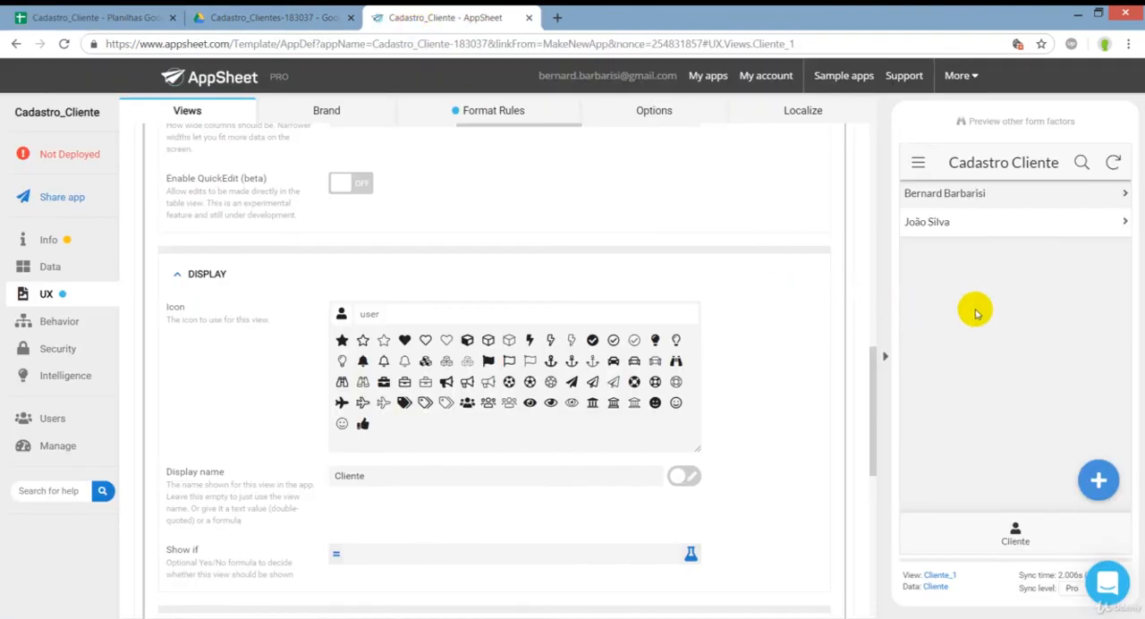
{"action": "left_click", "coordinate": [1097, 480]}
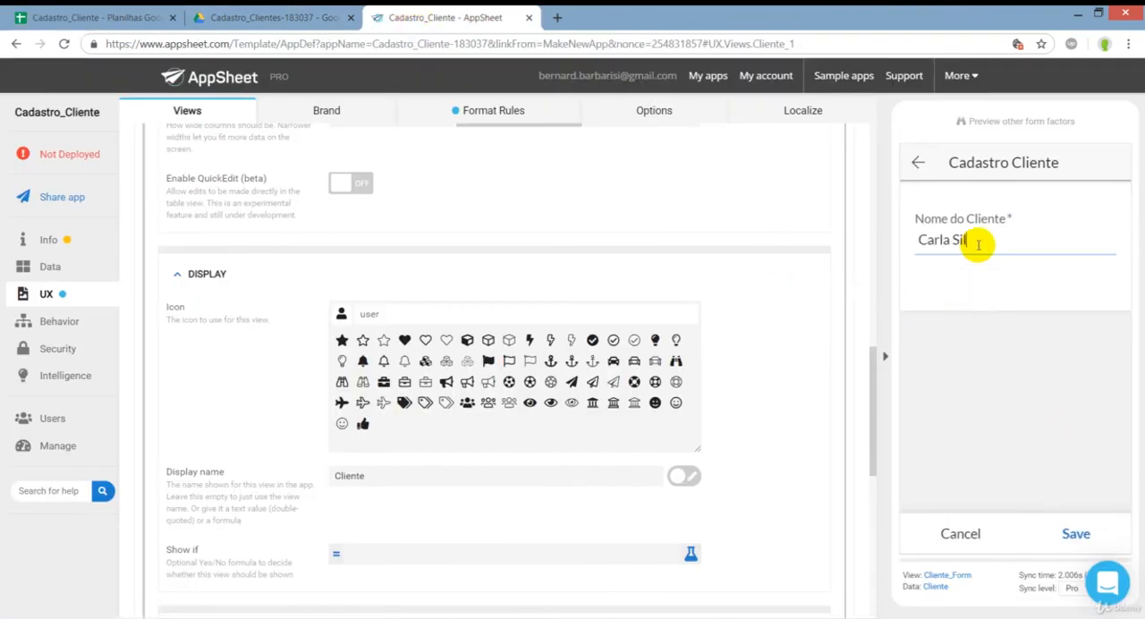
{"action": "left_click", "coordinate": [1078, 531]}
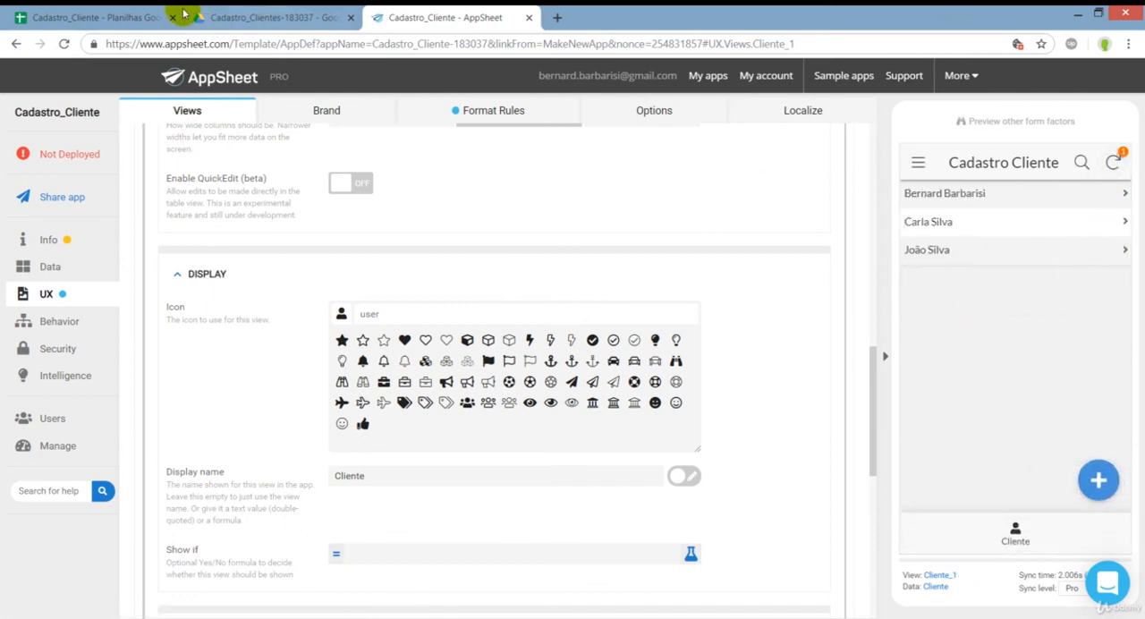
{"action": "left_click", "coordinate": [80, 11]}
{"action": "left_click", "coordinate": [75, 227]}
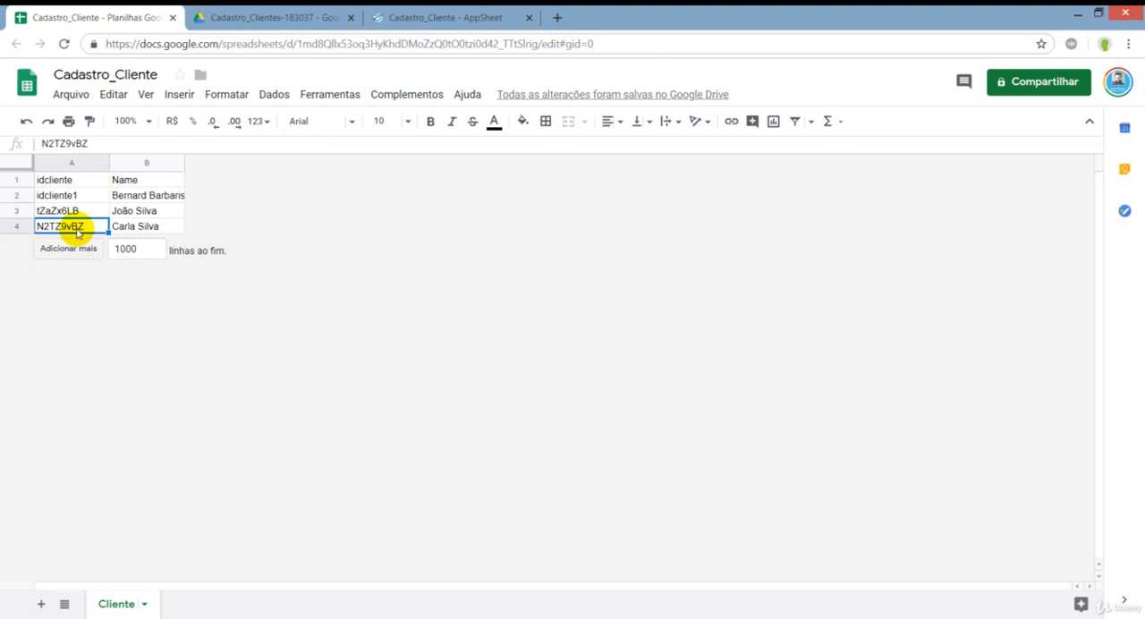
{"action": "left_click", "coordinate": [147, 226]}
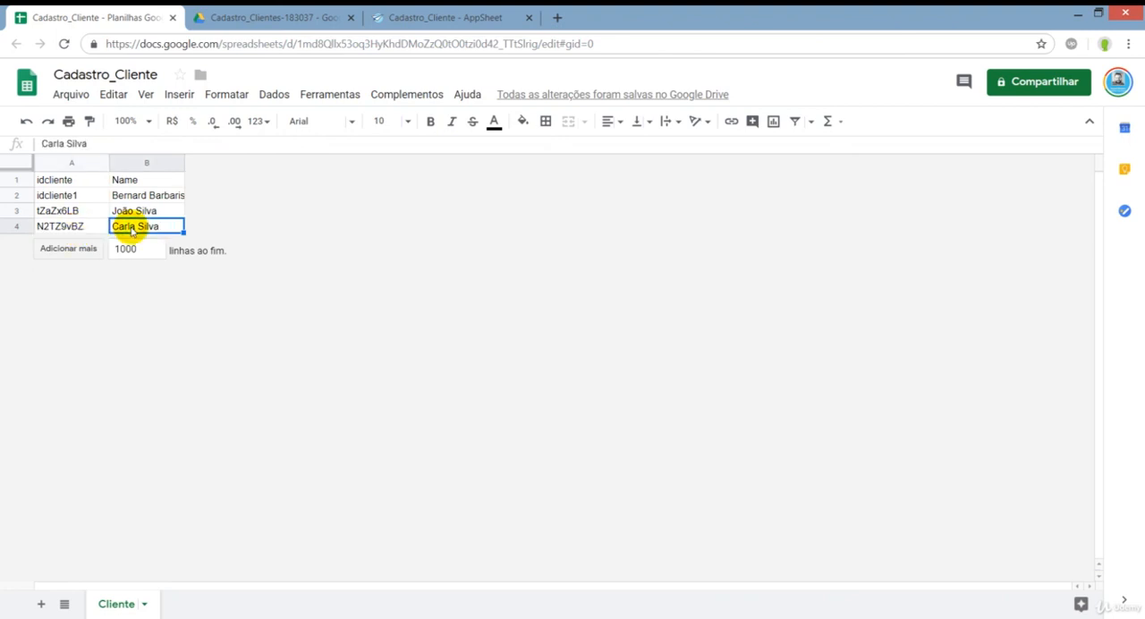
Switch to AppSheet, add a middle surname to the newest client's name in the preview and save the record.
{"action": "left_click", "coordinate": [430, 17]}
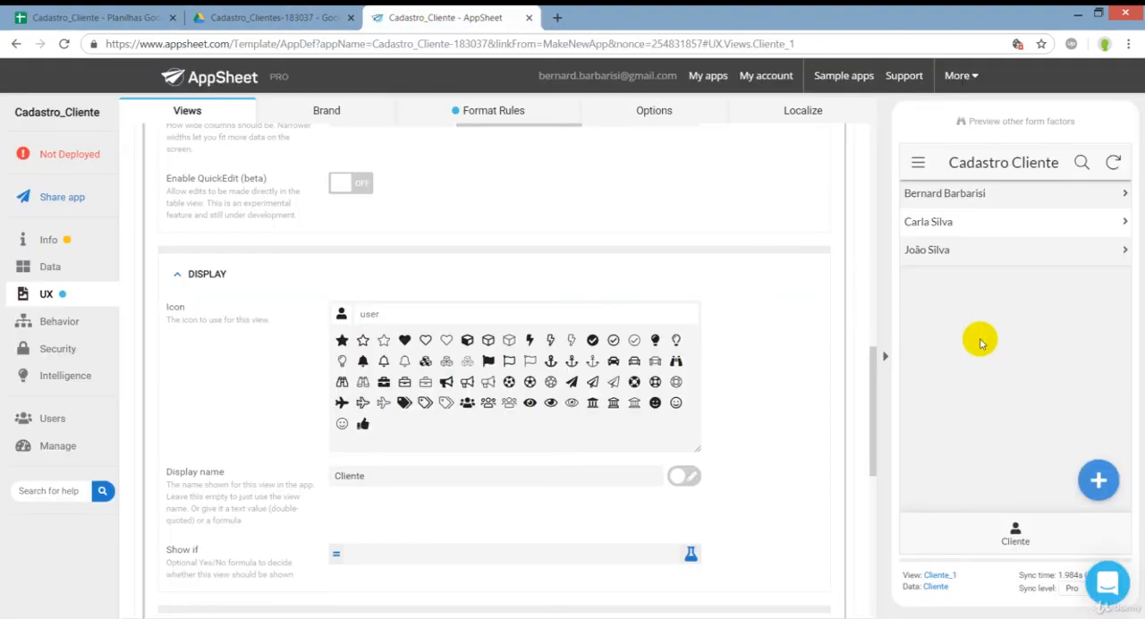
{"action": "left_click", "coordinate": [991, 223]}
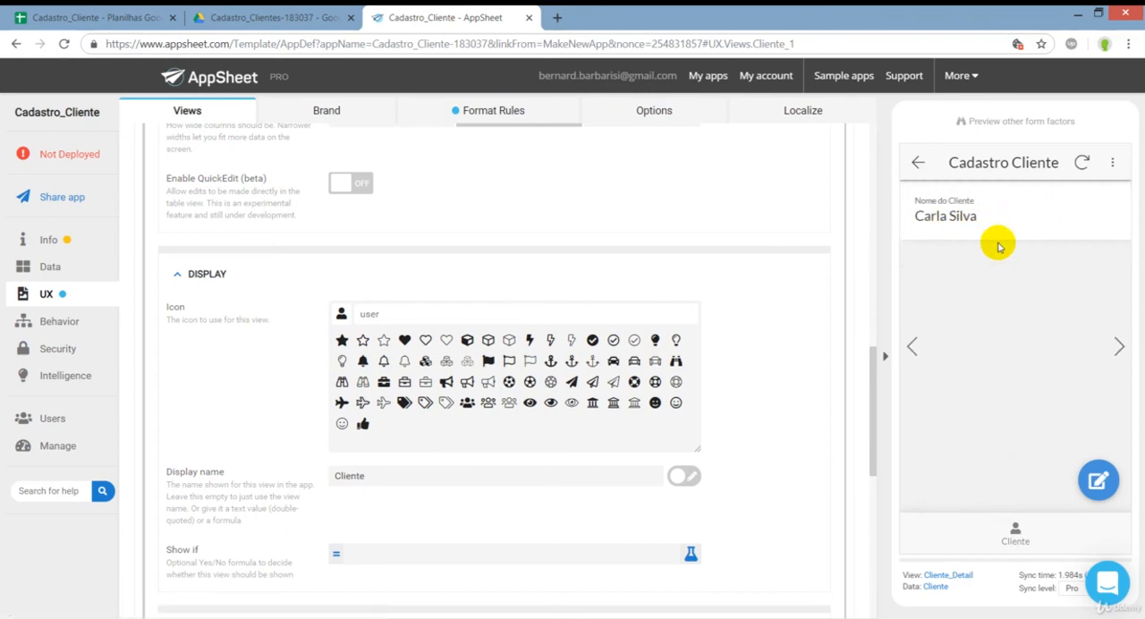
{"action": "left_click", "coordinate": [1100, 481]}
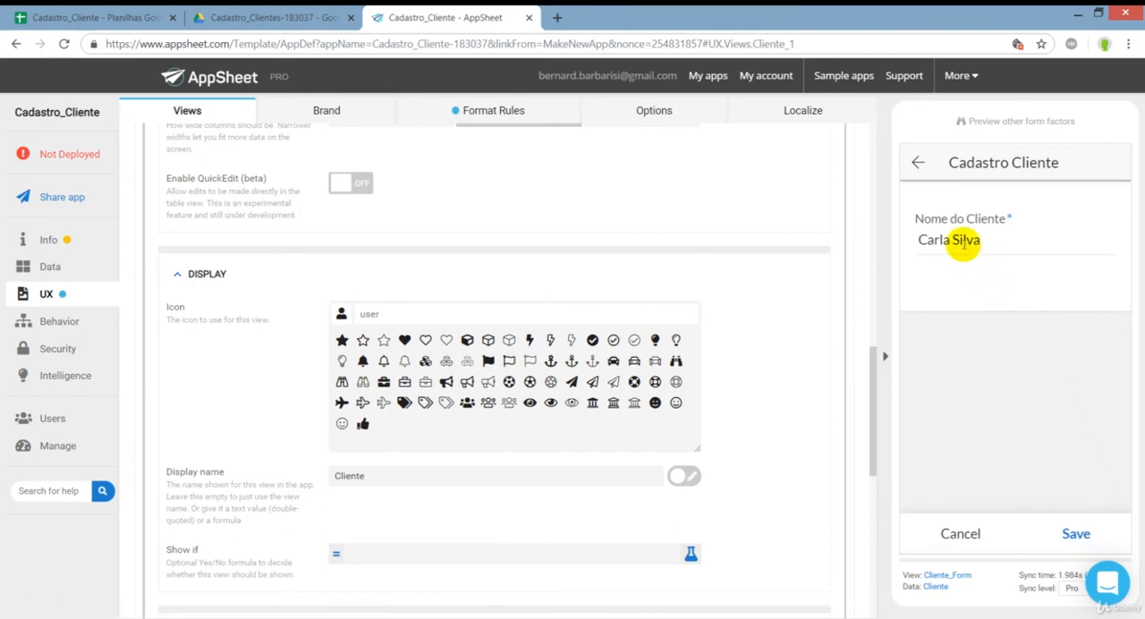
{"action": "left_click", "coordinate": [964, 248]}
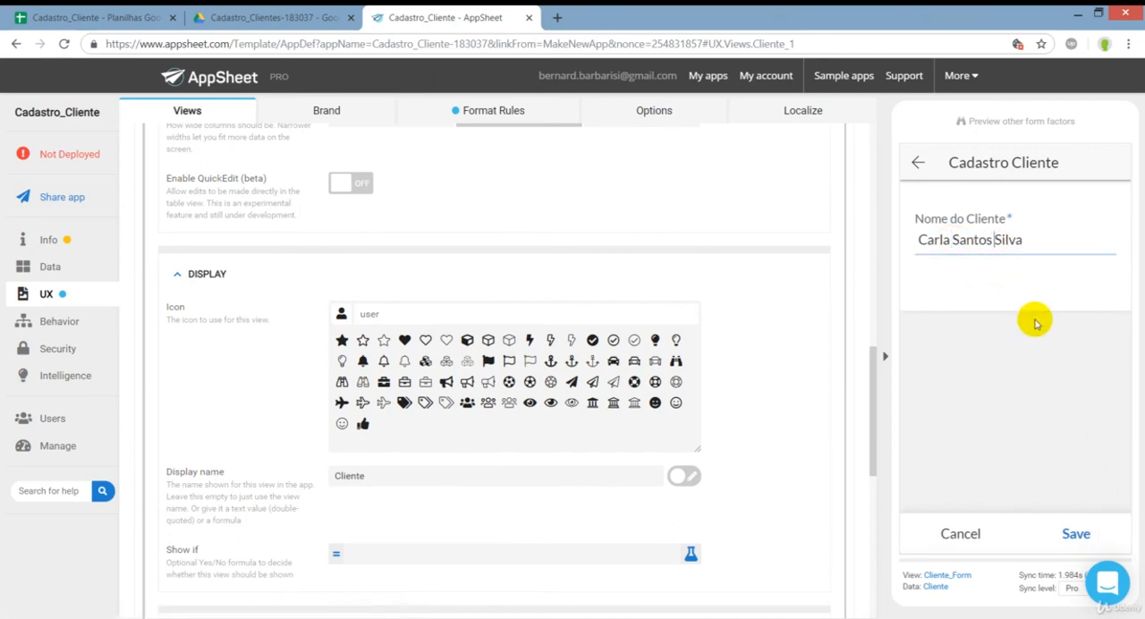
{"action": "left_click", "coordinate": [1076, 533]}
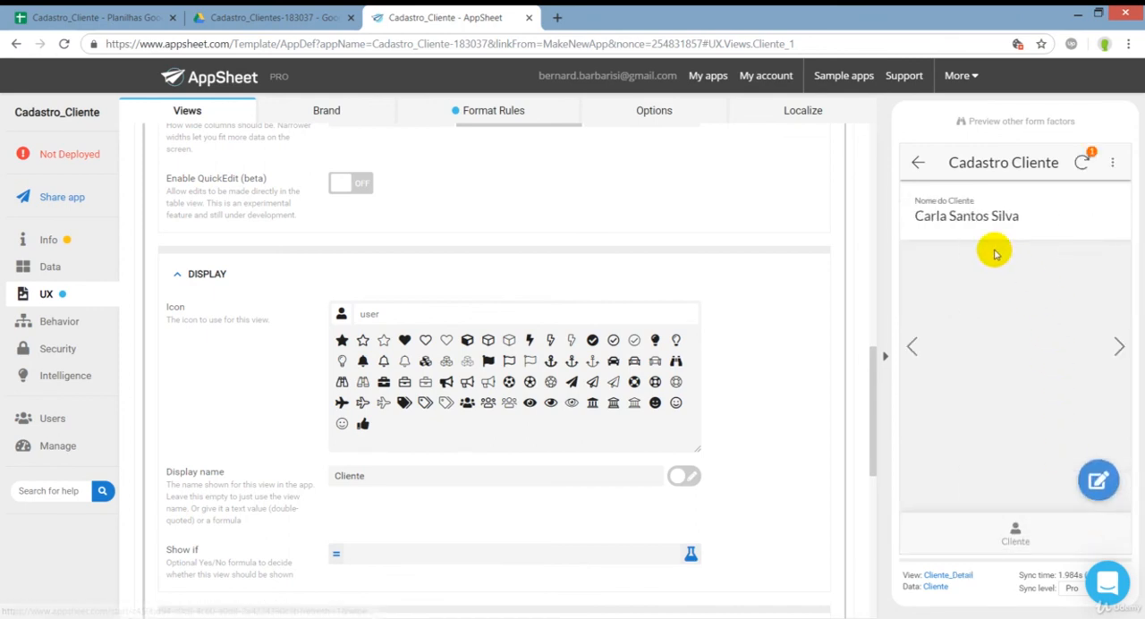
Switch to the Cadastro_Cliente spreadsheet, fit the Name column's width to its contents and check the edited client's ID and name.
{"action": "left_click", "coordinate": [70, 12]}
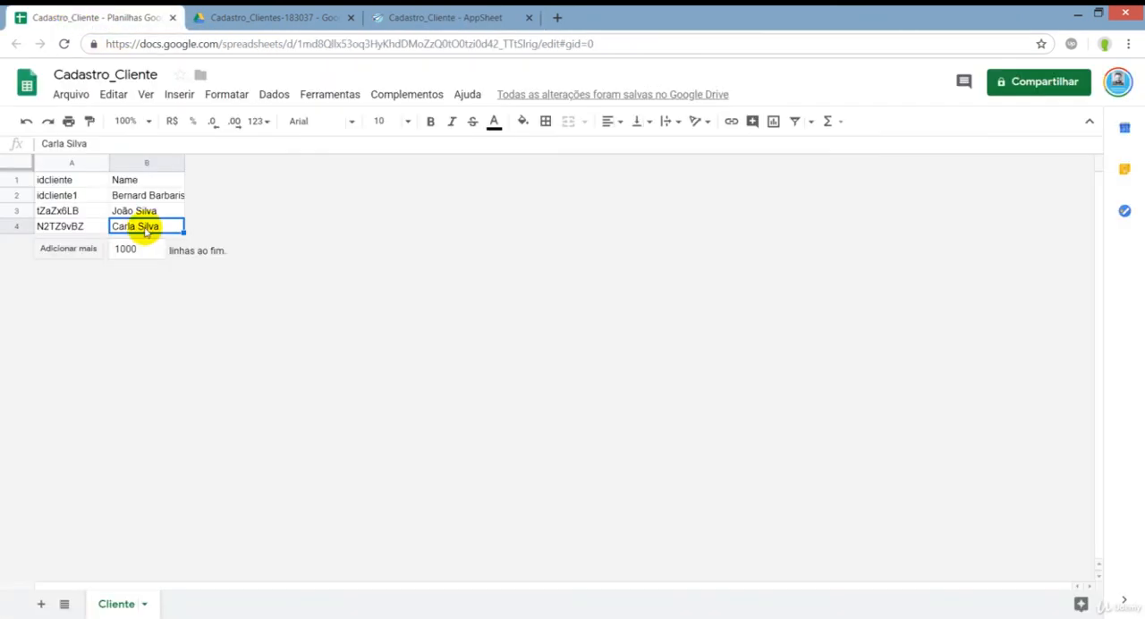
{"action": "double_click", "coordinate": [182, 162]}
{"action": "left_click", "coordinate": [69, 225]}
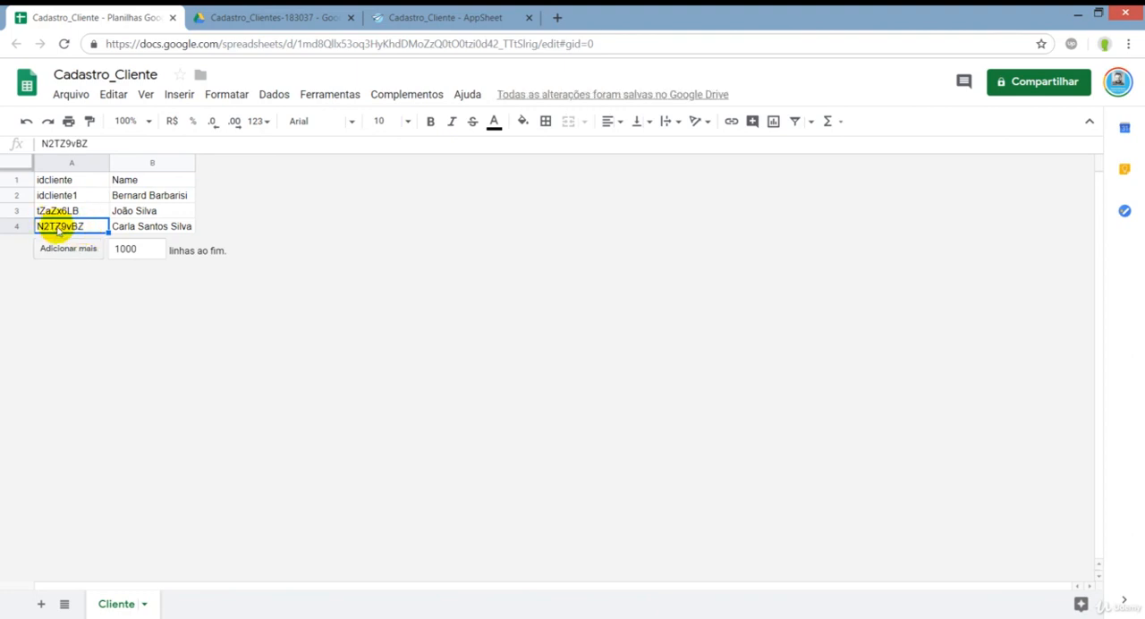
{"action": "left_click", "coordinate": [122, 226]}
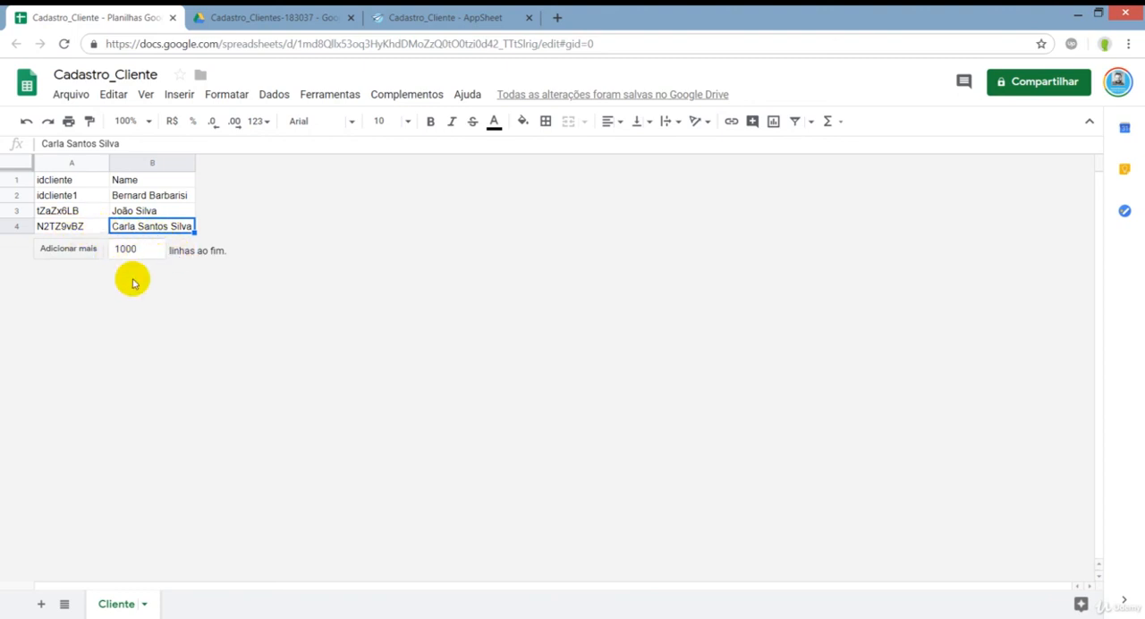
Return the AppSheet preview to the client list, enable QuickEdit (beta) for the Cliente_1 view and save the app.
{"action": "left_click", "coordinate": [426, 16]}
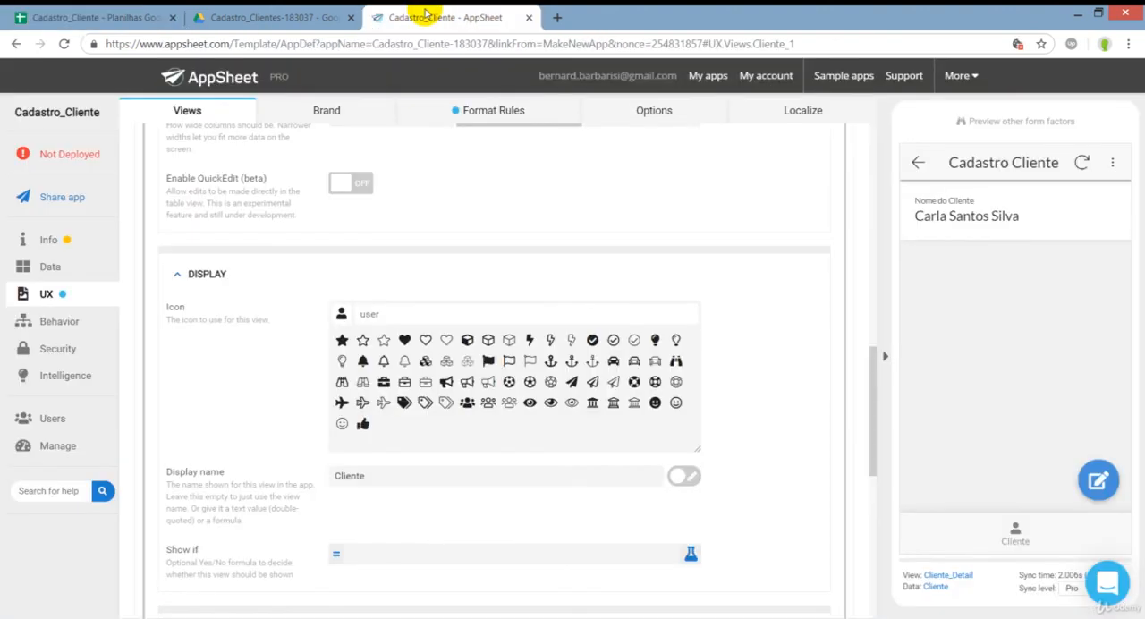
{"action": "left_click", "coordinate": [918, 163]}
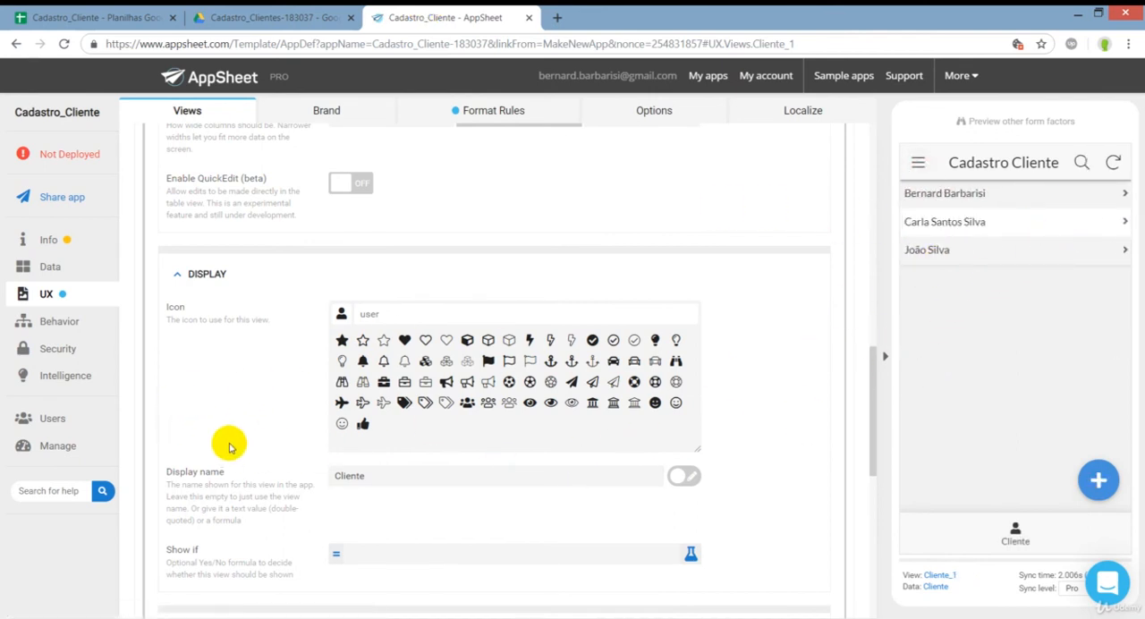
{"action": "scroll", "coordinate": [233, 438], "scroll_direction": "up", "scroll_amount": 3}
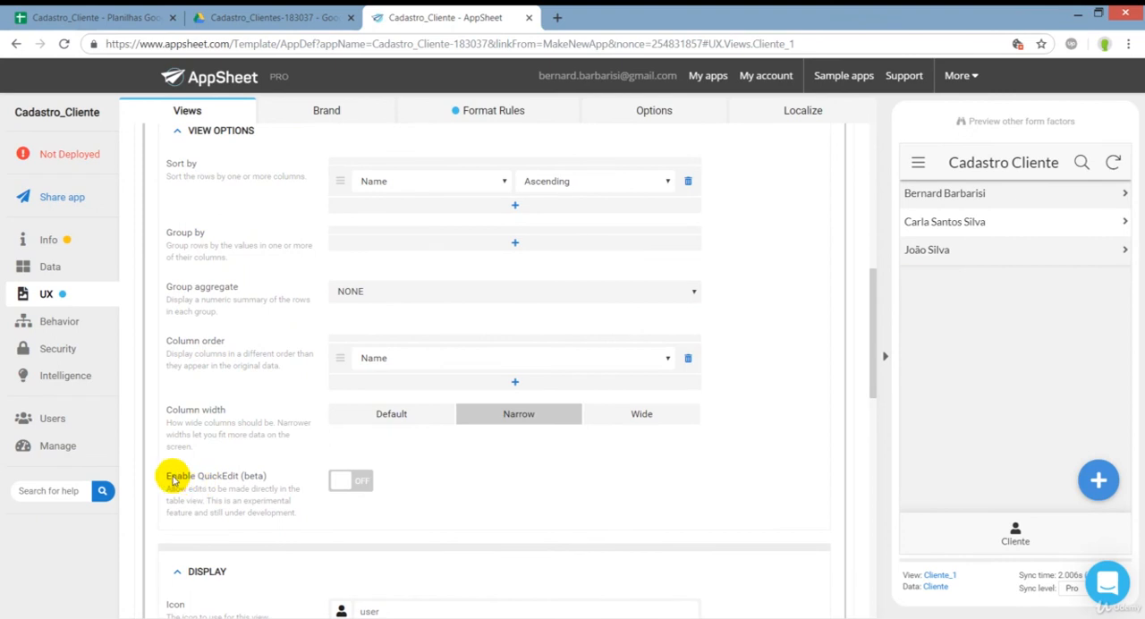
{"action": "left_click_drag", "start_coordinate": [172, 477], "coordinate": [235, 481]}
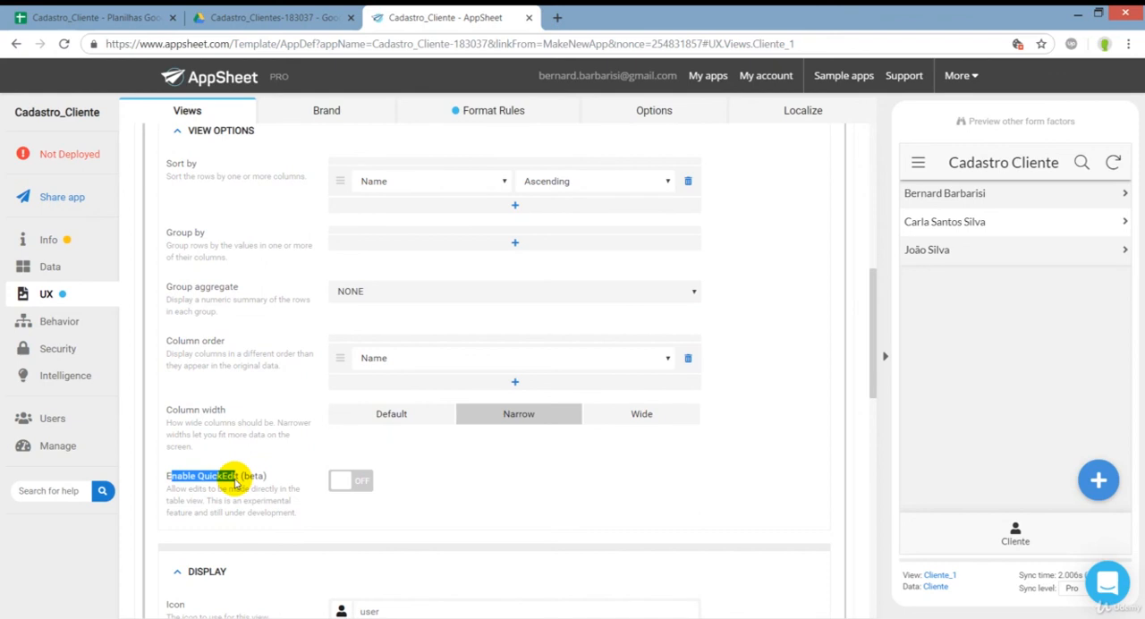
{"action": "left_click", "coordinate": [349, 481]}
{"action": "left_click", "coordinate": [827, 148]}
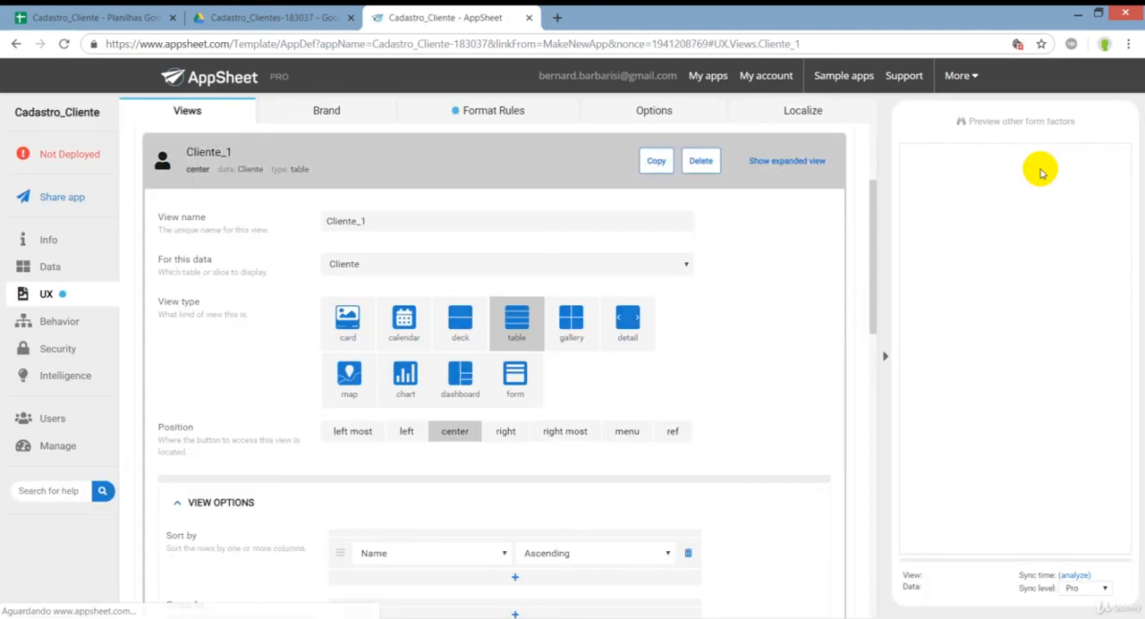
Collapse the Cliente_1 settings, inspect the edit form of the second listed client in the preview and cancel without saving.
{"action": "left_click", "coordinate": [539, 171]}
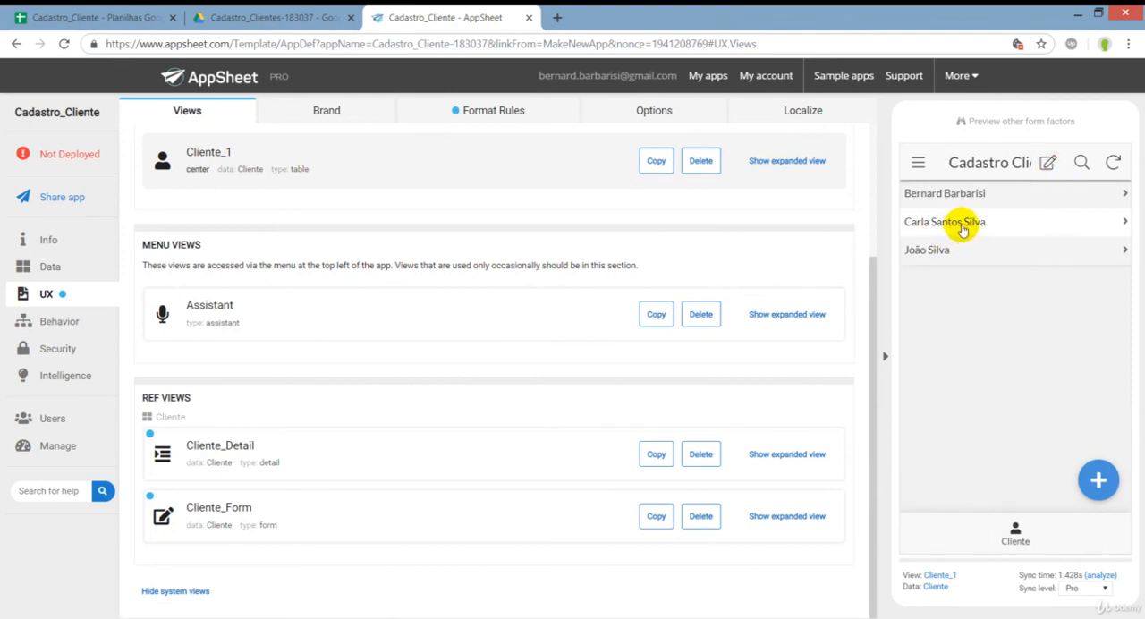
{"action": "left_click", "coordinate": [1101, 222]}
{"action": "left_click", "coordinate": [1084, 481]}
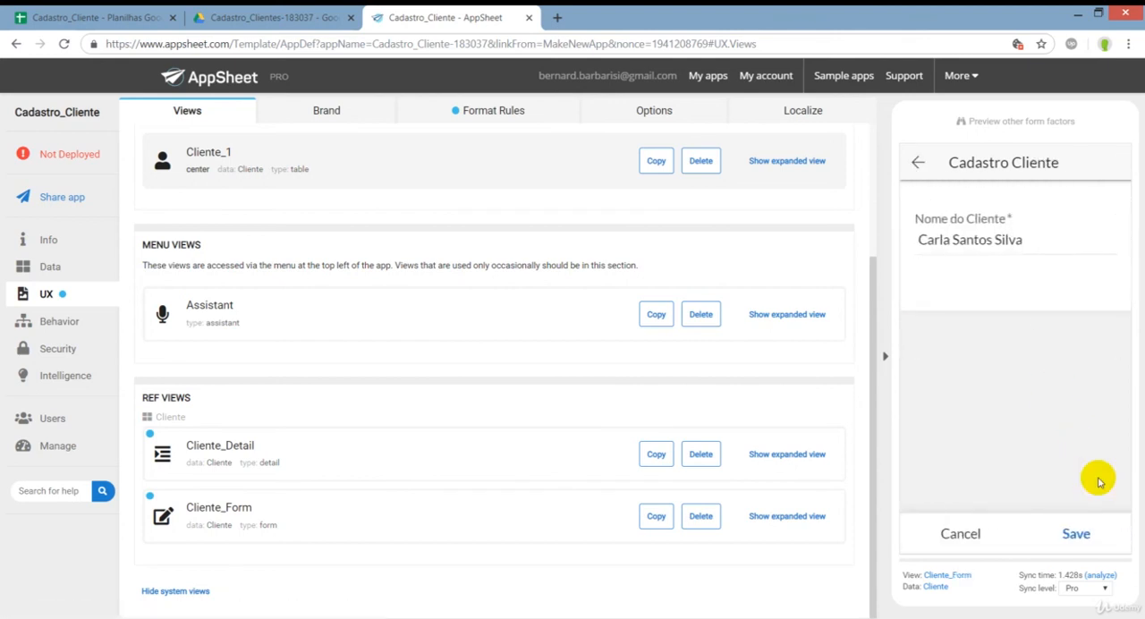
{"action": "left_click_drag", "start_coordinate": [952, 240], "coordinate": [987, 239]}
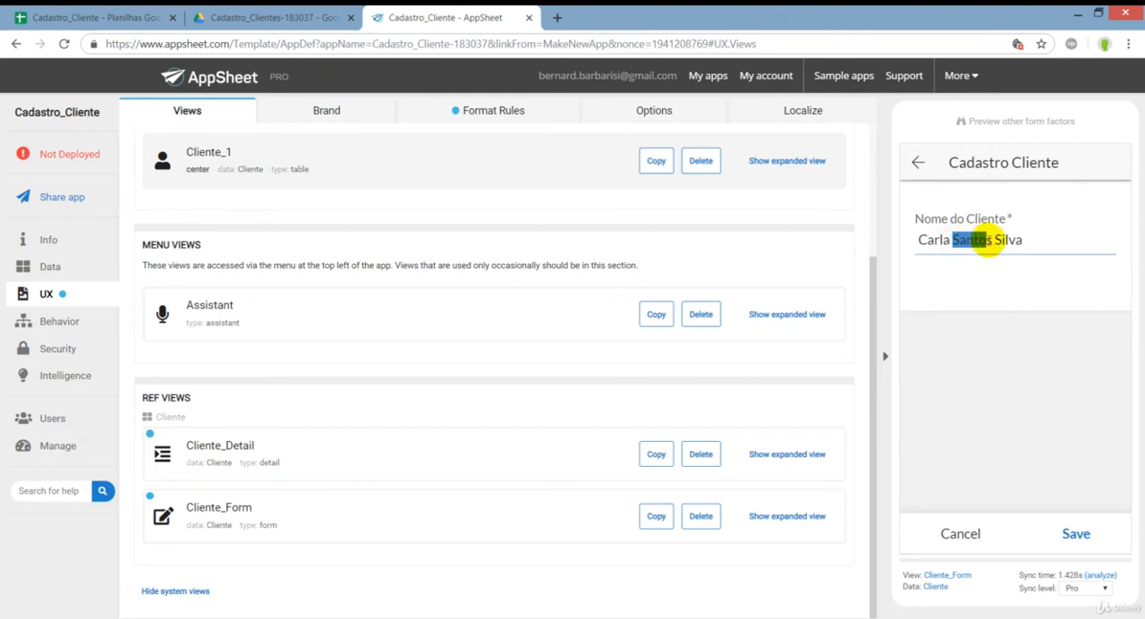
{"action": "left_click", "coordinate": [960, 534]}
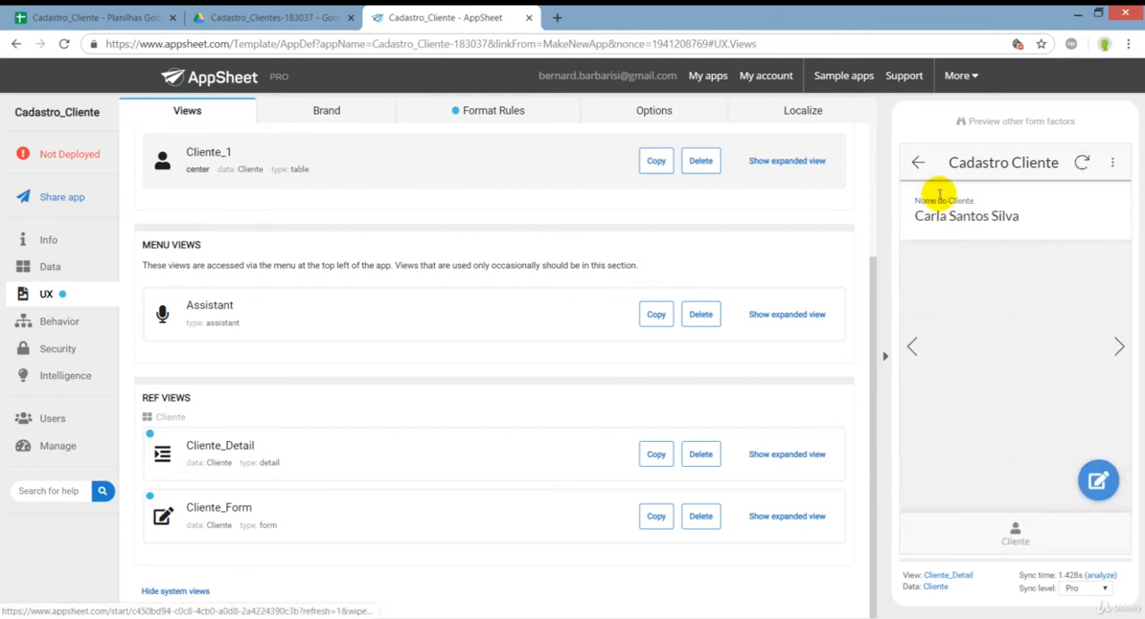
Return the preview to the client list, start quick editing and remove the middle surname from the second client's name.
{"action": "left_click", "coordinate": [920, 164]}
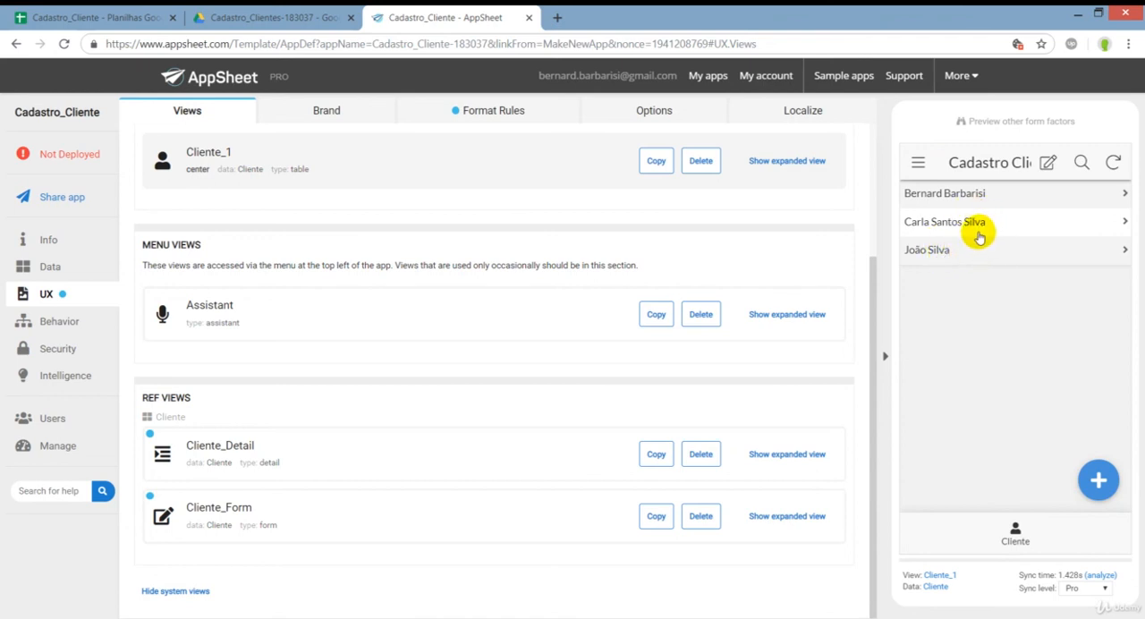
{"action": "left_click", "coordinate": [1049, 166]}
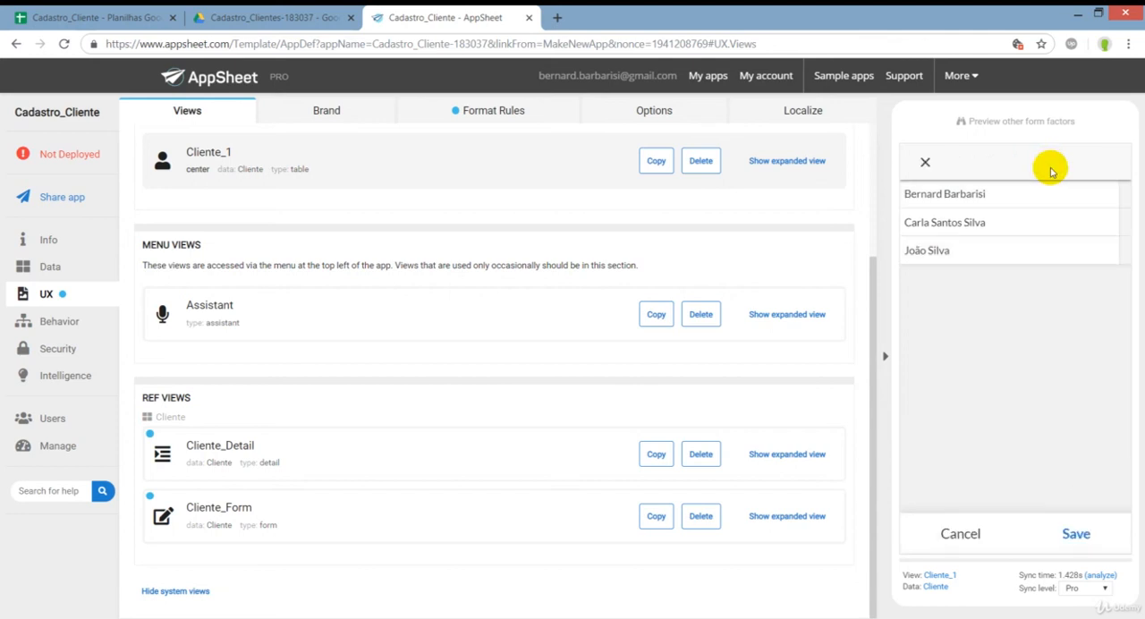
{"action": "left_click", "coordinate": [1013, 194]}
{"action": "left_click", "coordinate": [990, 231]}
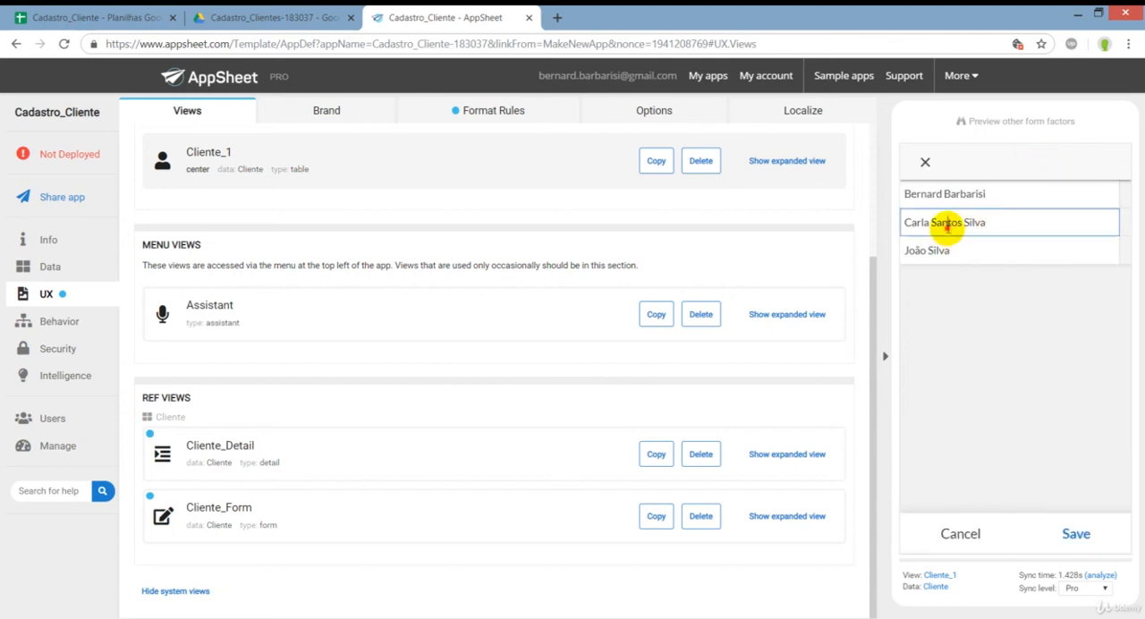
{"action": "double_click", "coordinate": [949, 224]}
{"action": "key", "text": "BackSpace"}
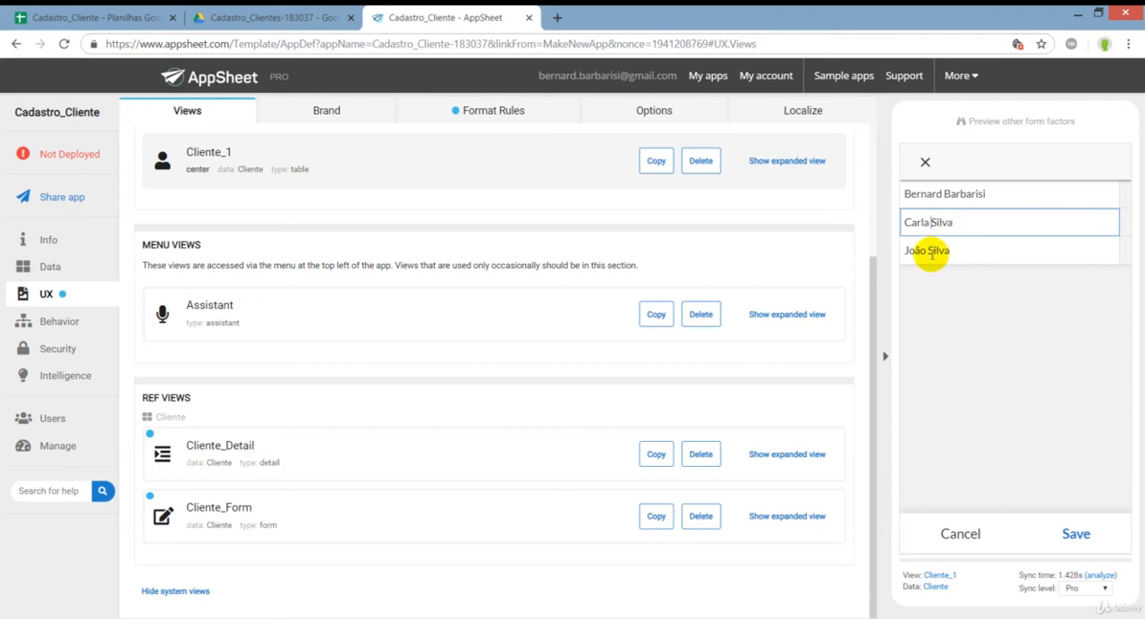
Add a middle name to the third and first clients in the quick edit list and save the changes.
{"action": "left_click", "coordinate": [941, 261]}
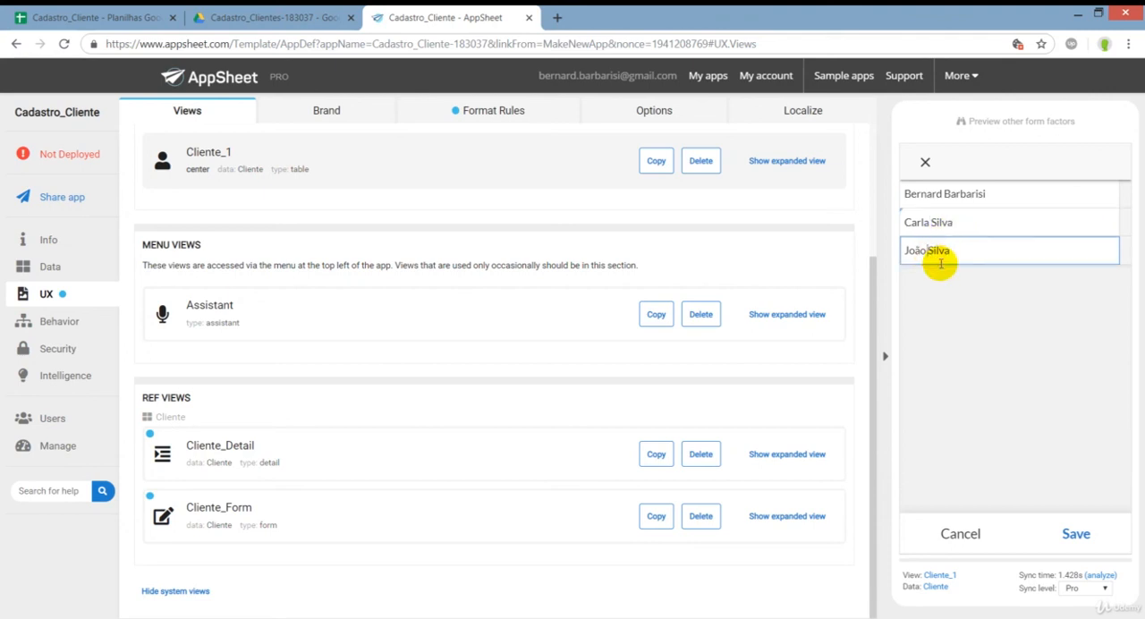
{"action": "left_click", "coordinate": [943, 198]}
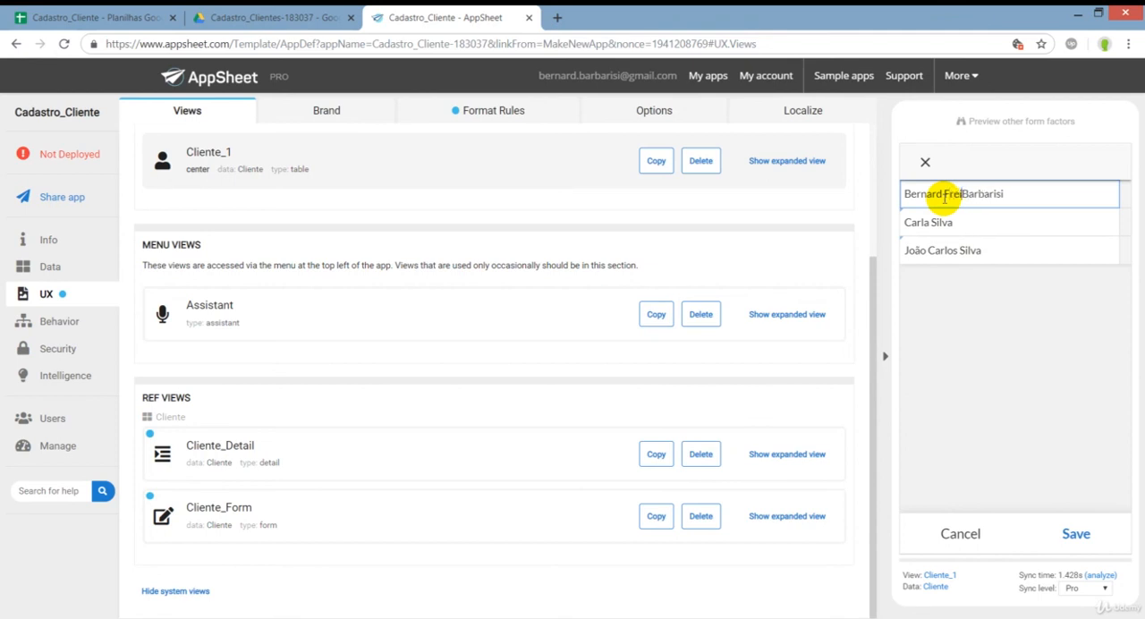
{"action": "left_click", "coordinate": [1005, 327]}
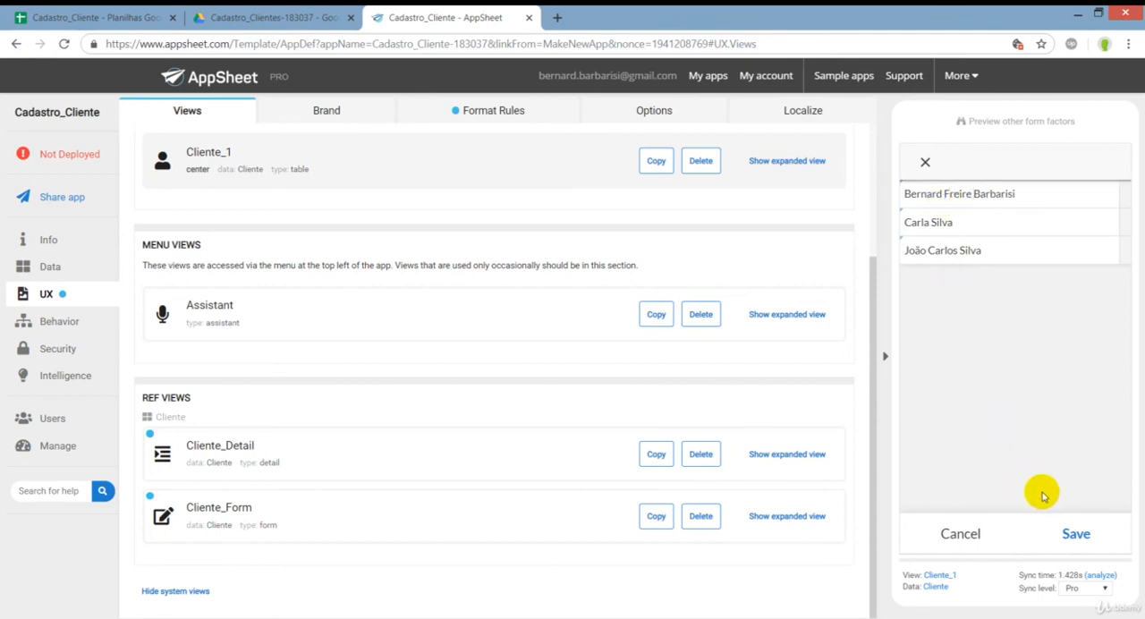
{"action": "left_click", "coordinate": [1076, 533]}
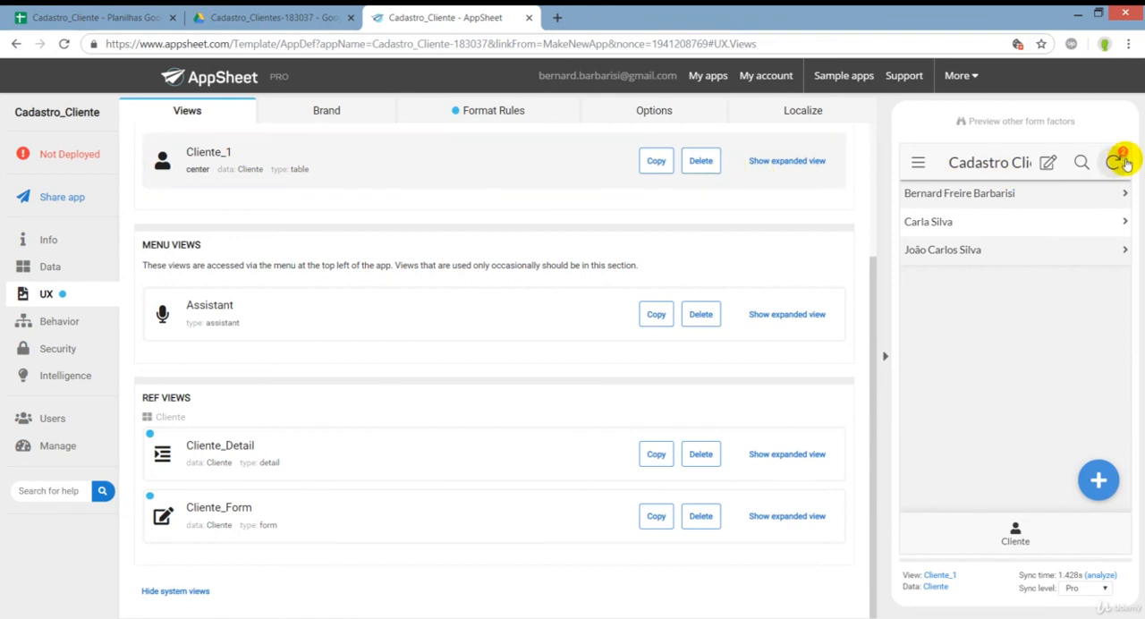
Switch to the Cadastro_Cliente spreadsheet and check the edited client names and their idcliente values.
{"action": "left_click", "coordinate": [56, 16]}
{"action": "left_click_drag", "start_coordinate": [195, 161], "coordinate": [259, 183]}
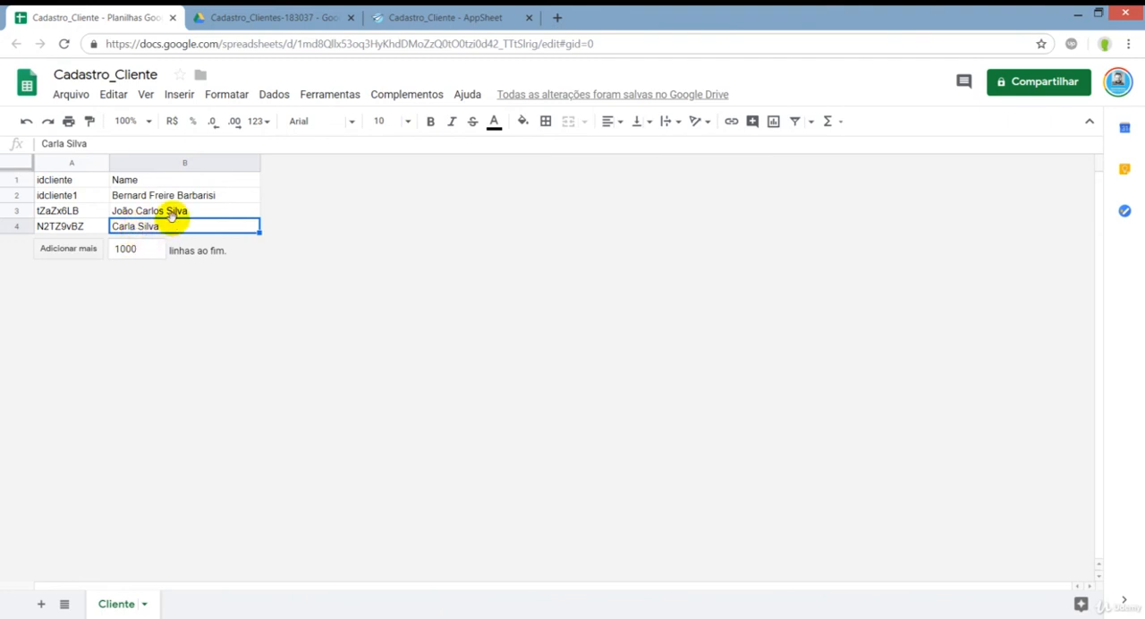
{"action": "left_click_drag", "start_coordinate": [76, 195], "coordinate": [81, 231]}
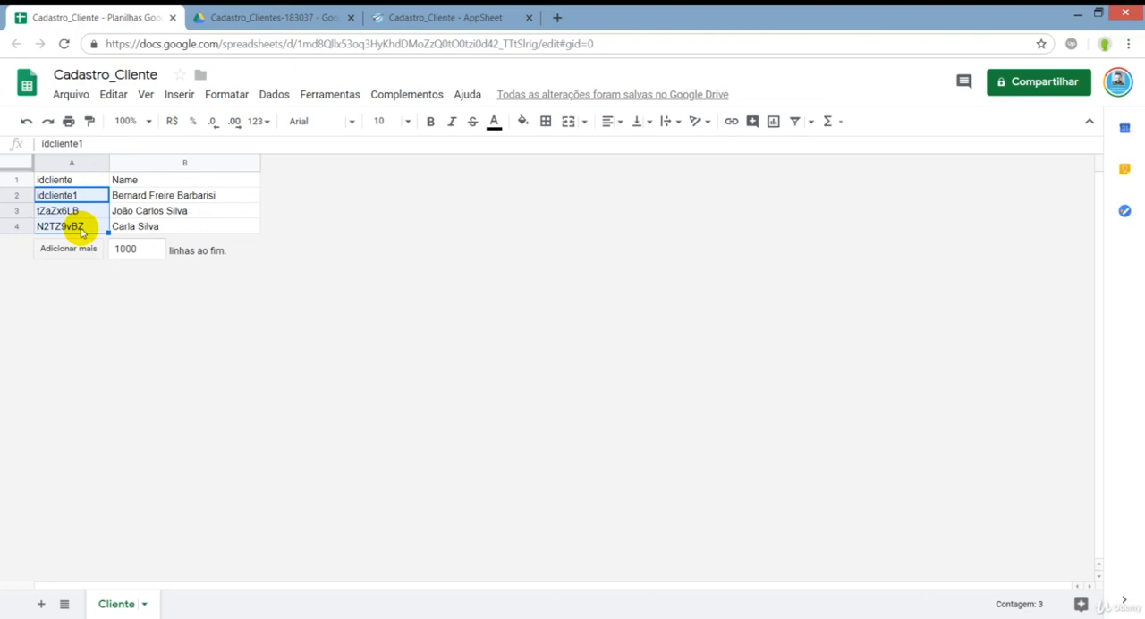
Switch to AppSheet and view the details of each of the three clients in the preview, returning to the list.
{"action": "left_click", "coordinate": [422, 19]}
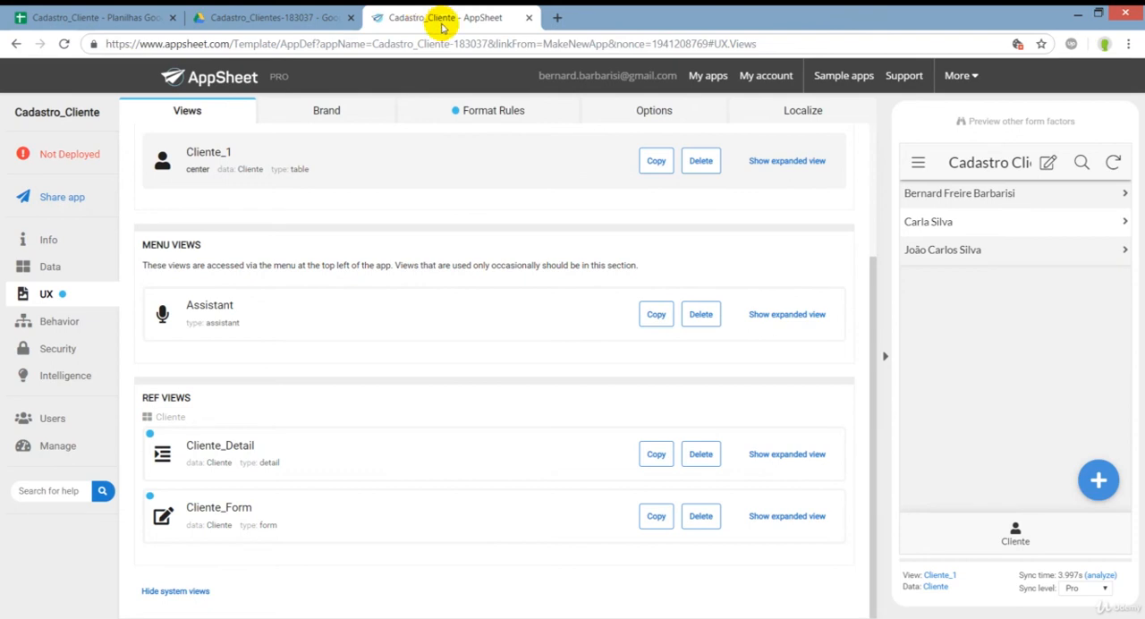
{"action": "left_click", "coordinate": [1018, 323]}
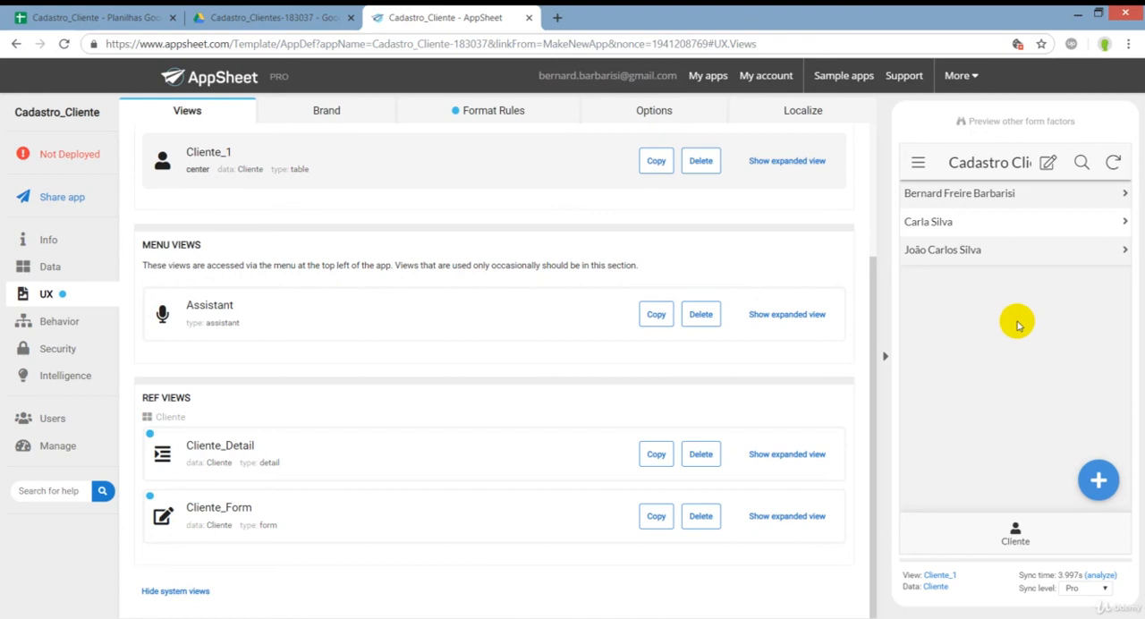
{"action": "left_click", "coordinate": [973, 194]}
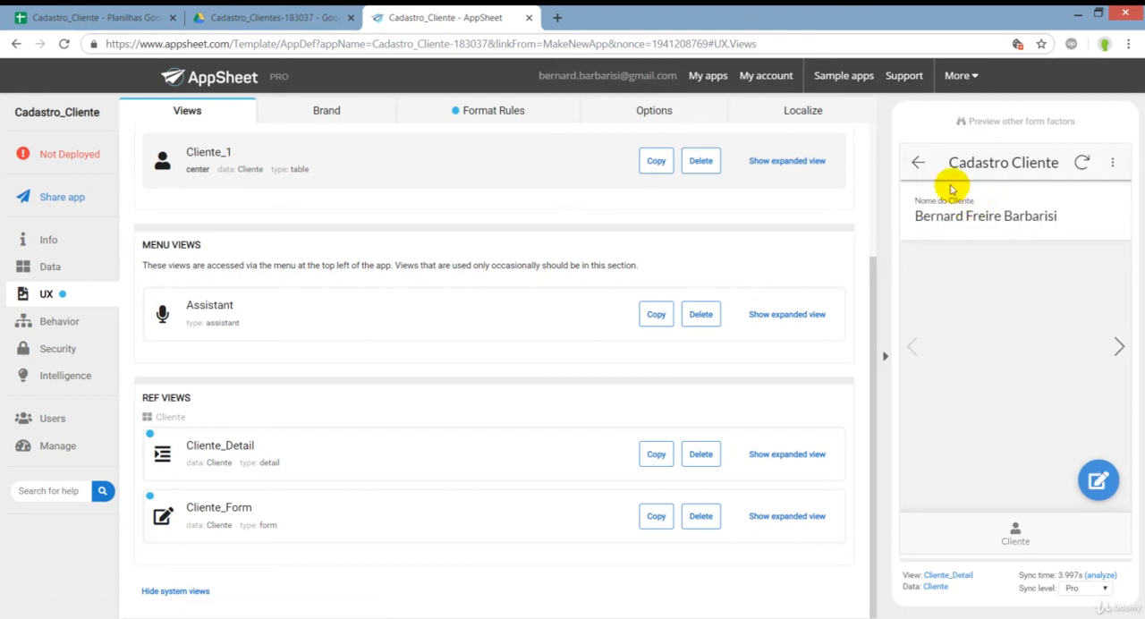
{"action": "left_click", "coordinate": [915, 163]}
{"action": "left_click", "coordinate": [968, 223]}
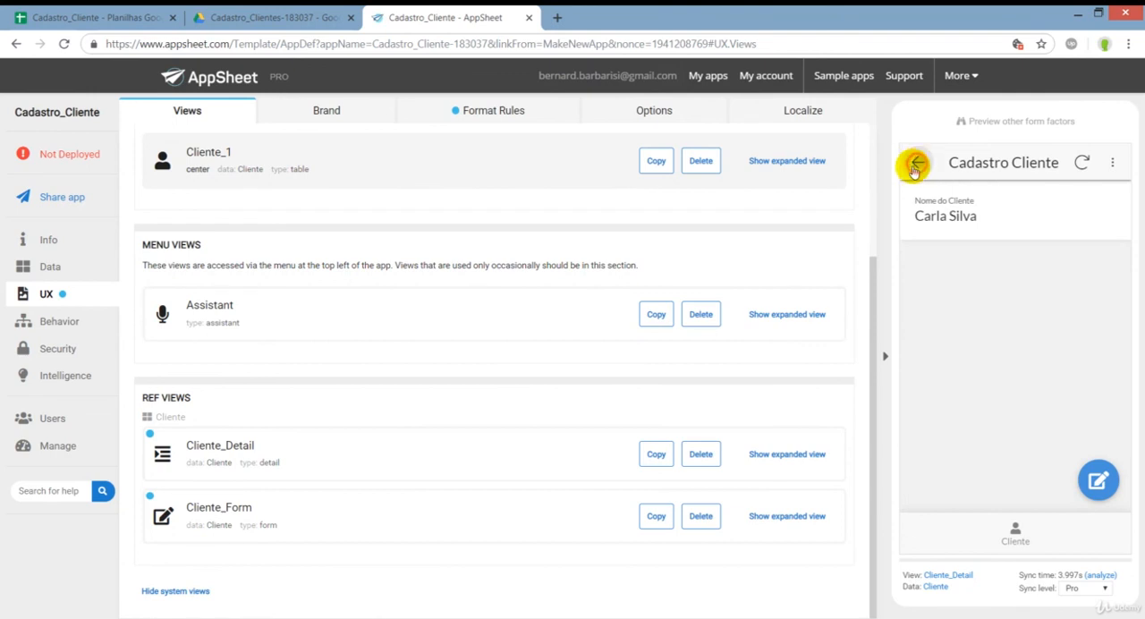
{"action": "left_click", "coordinate": [918, 162]}
{"action": "left_click", "coordinate": [919, 251]}
{"action": "left_click", "coordinate": [918, 163]}
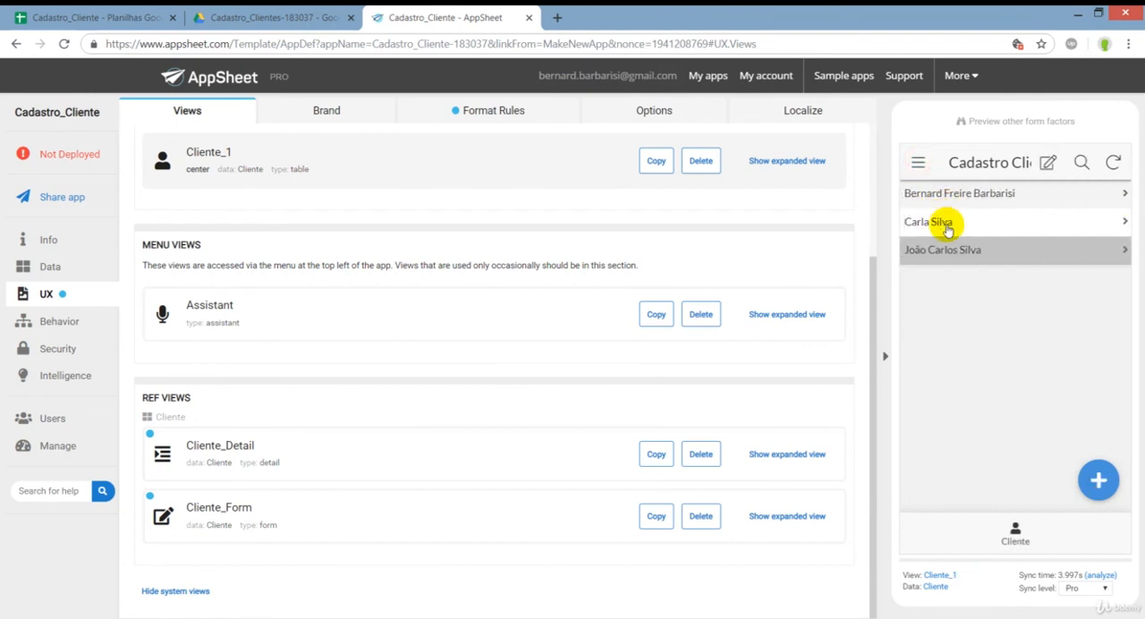
Compare the AppSheet client list with the Cadastro_Cliente spreadsheet, examining the idcliente and Name headers and each client's name cell.
{"action": "left_click", "coordinate": [57, 11]}
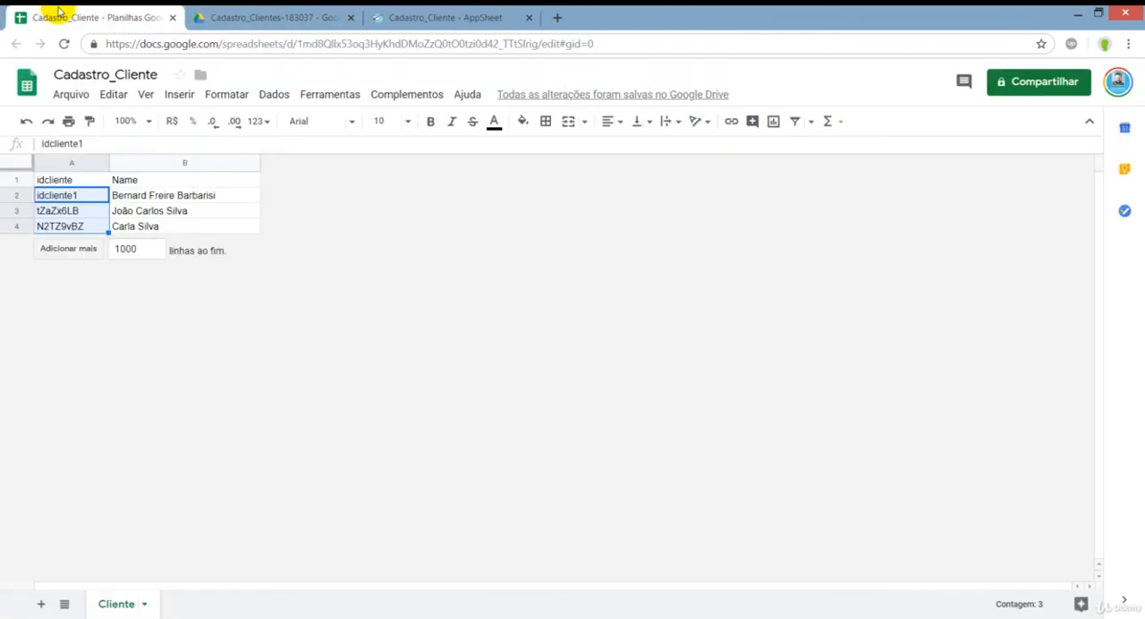
{"action": "left_click", "coordinate": [421, 17]}
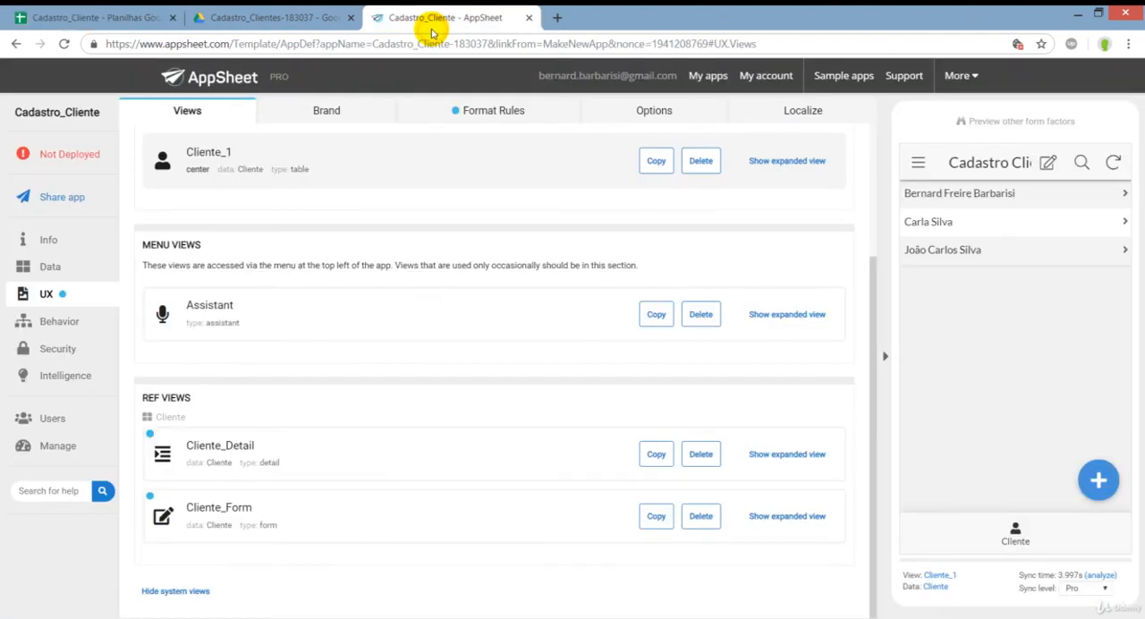
{"action": "left_click", "coordinate": [98, 17]}
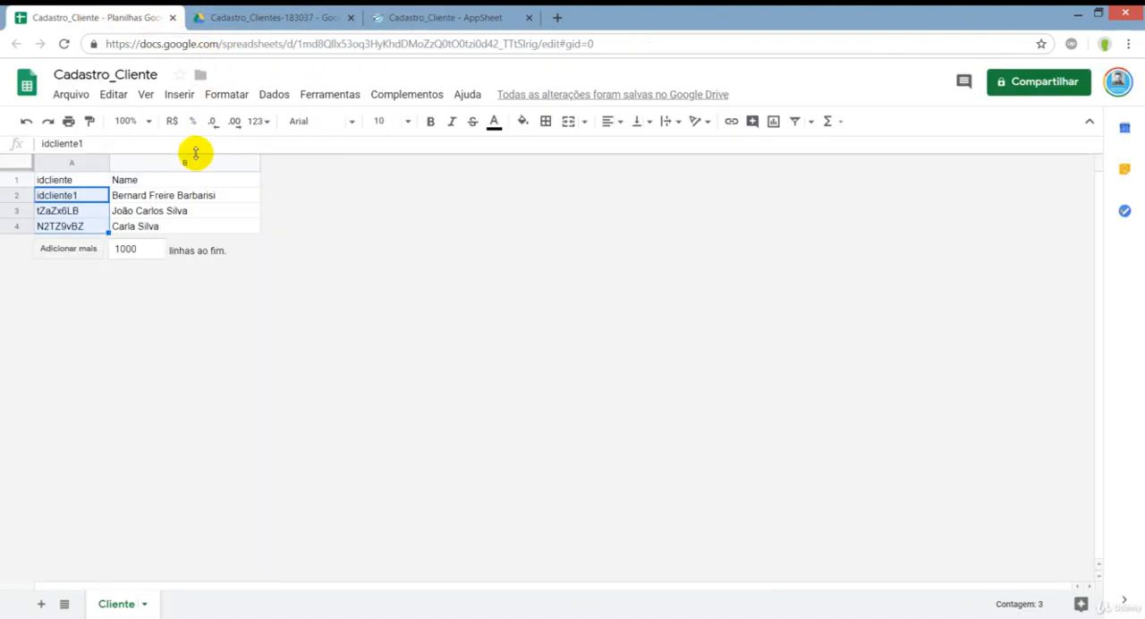
{"action": "left_click", "coordinate": [189, 193]}
{"action": "left_click", "coordinate": [179, 180]}
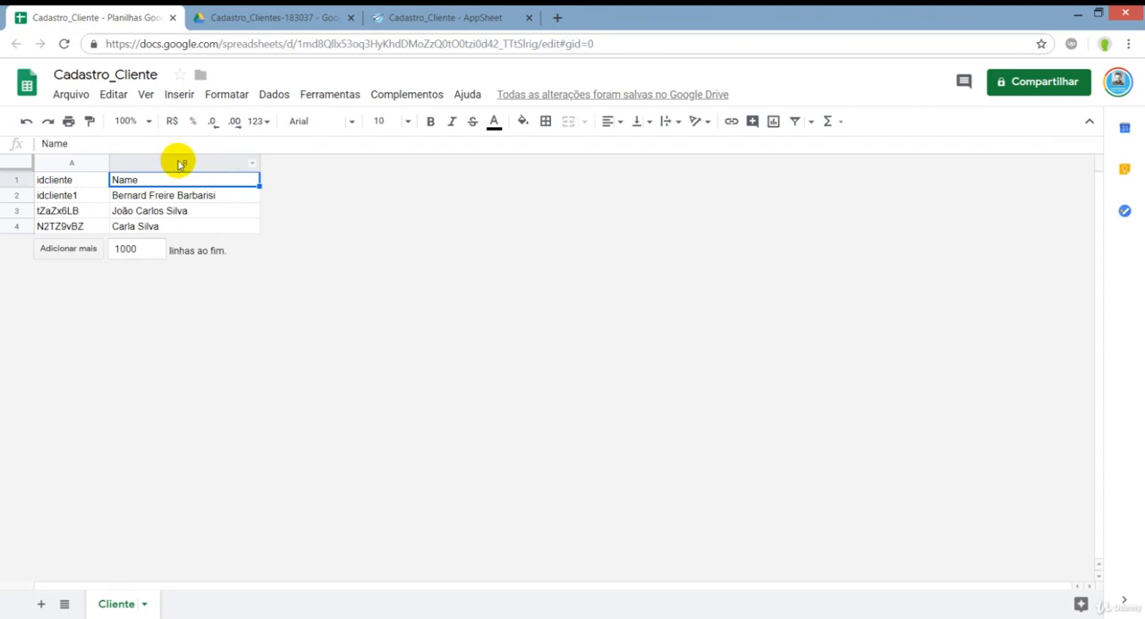
{"action": "left_click", "coordinate": [143, 196]}
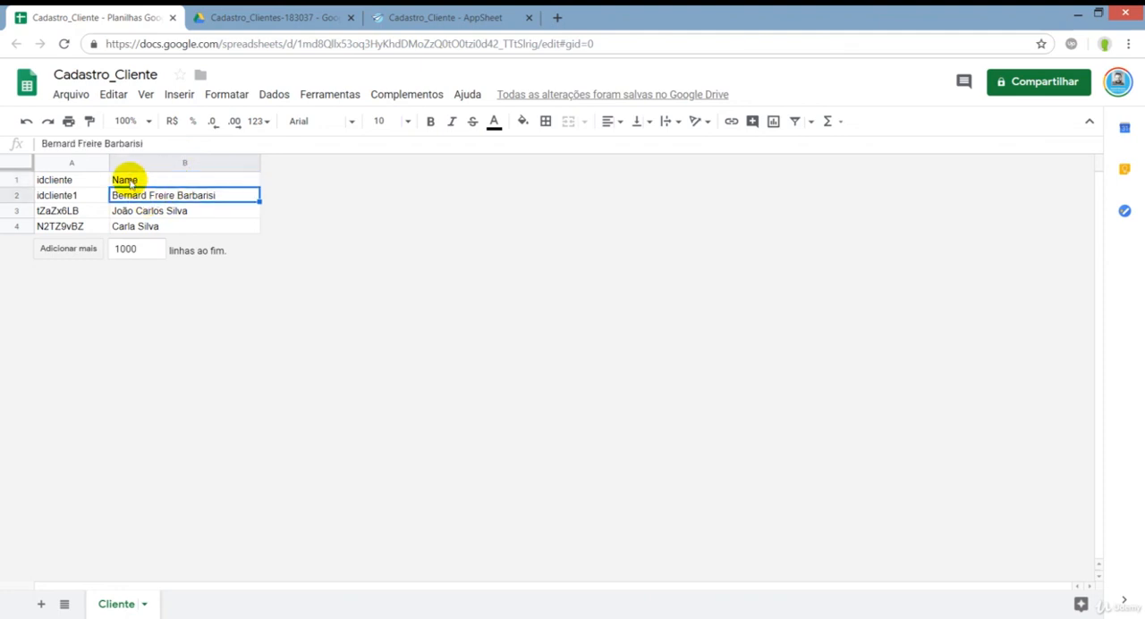
{"action": "left_click_drag", "start_coordinate": [77, 173], "coordinate": [134, 179]}
{"action": "left_click", "coordinate": [134, 180]}
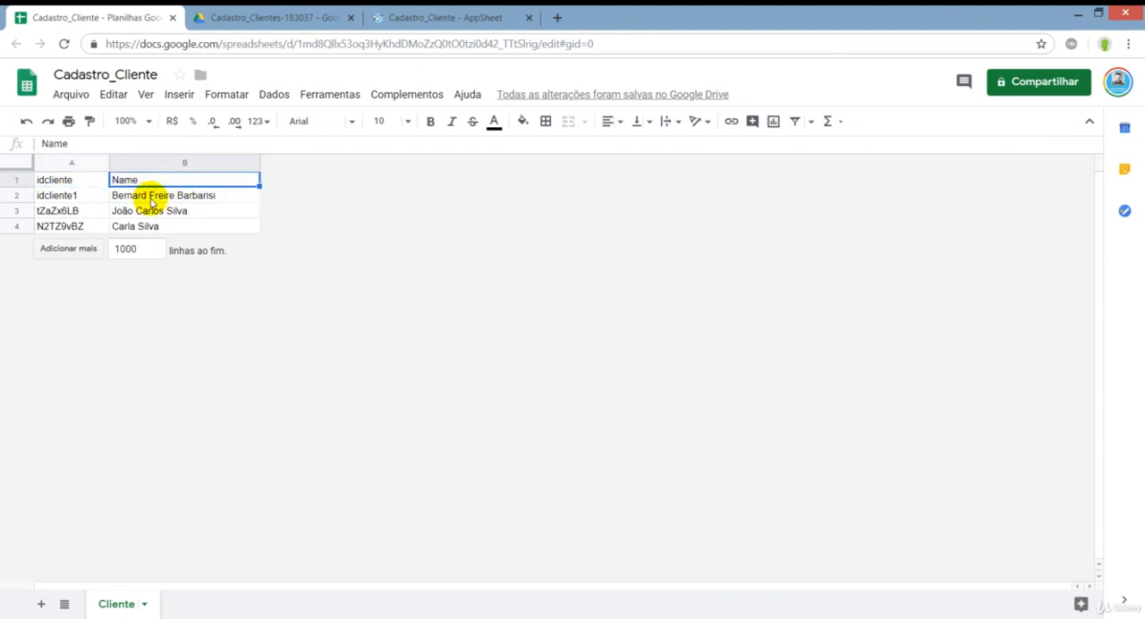
{"action": "left_click", "coordinate": [153, 196]}
{"action": "left_click", "coordinate": [165, 229]}
{"action": "left_click", "coordinate": [185, 213]}
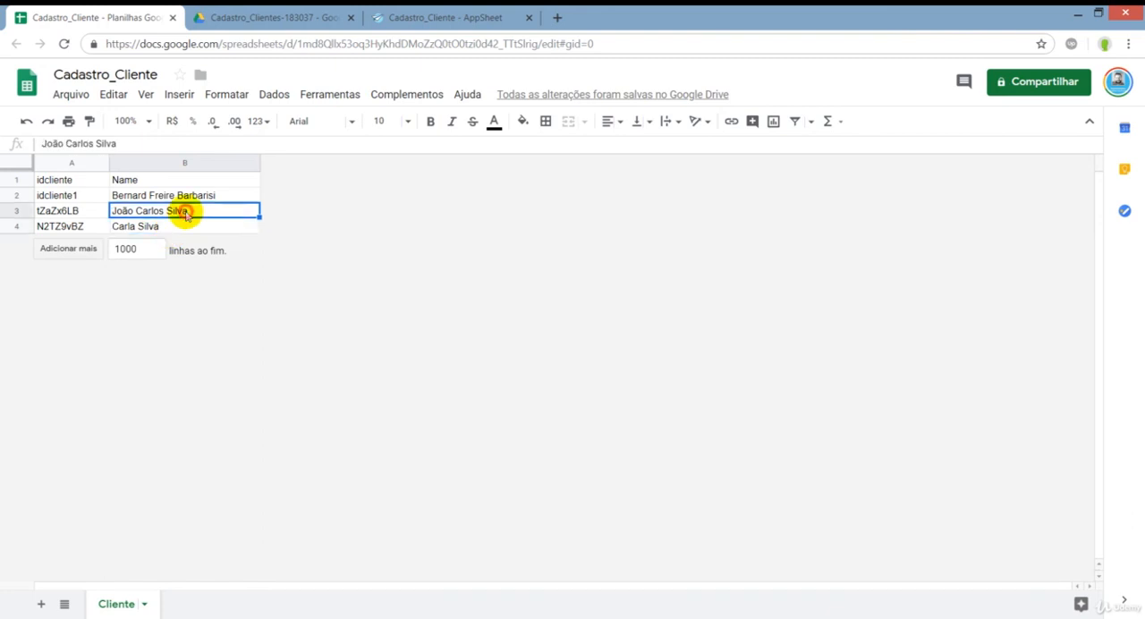
{"action": "left_click", "coordinate": [210, 194]}
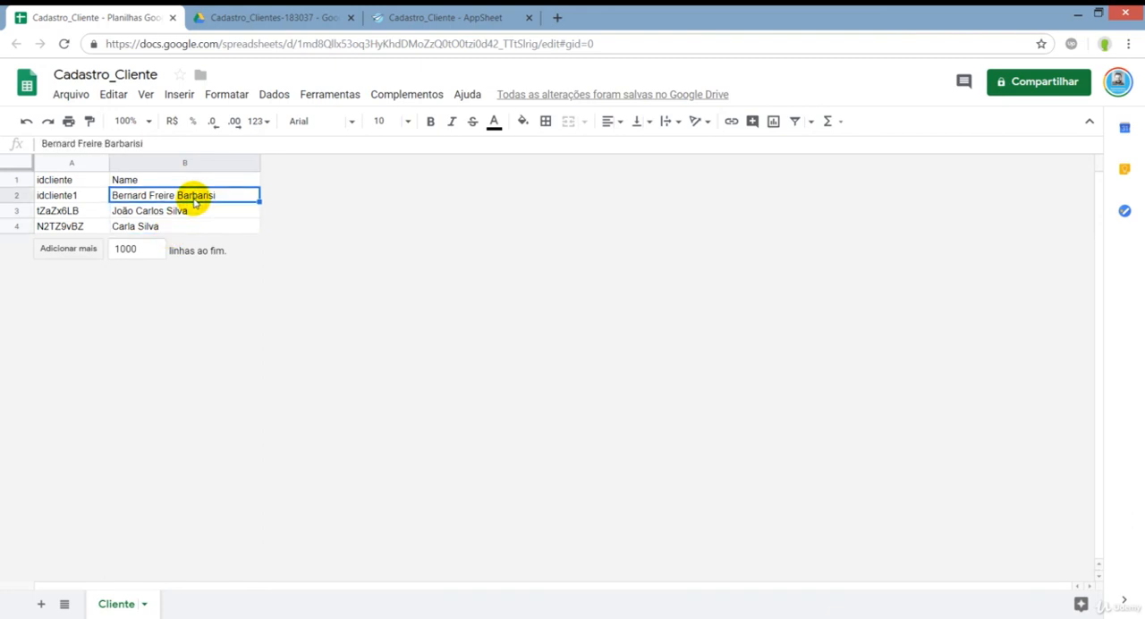